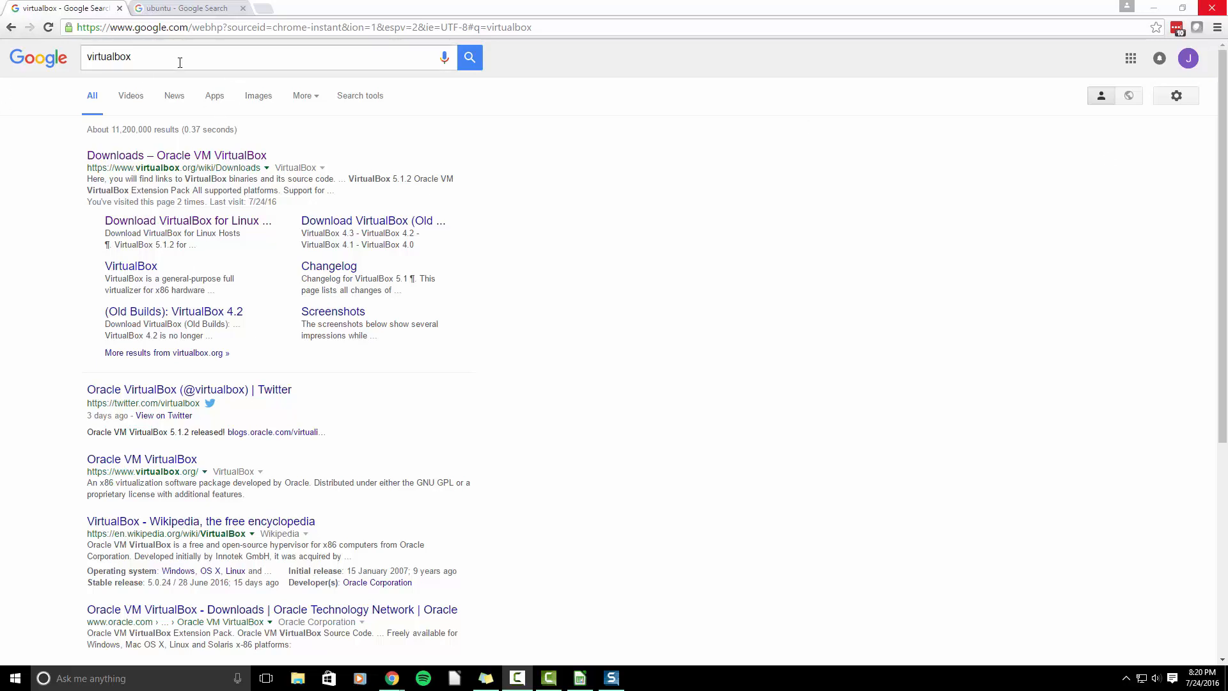
- Download the VirtualBox 5.1.2 installer for Windows hosts from the Oracle VM VirtualBox downloads page
{"action": "left_click", "coordinate": [192, 156]}
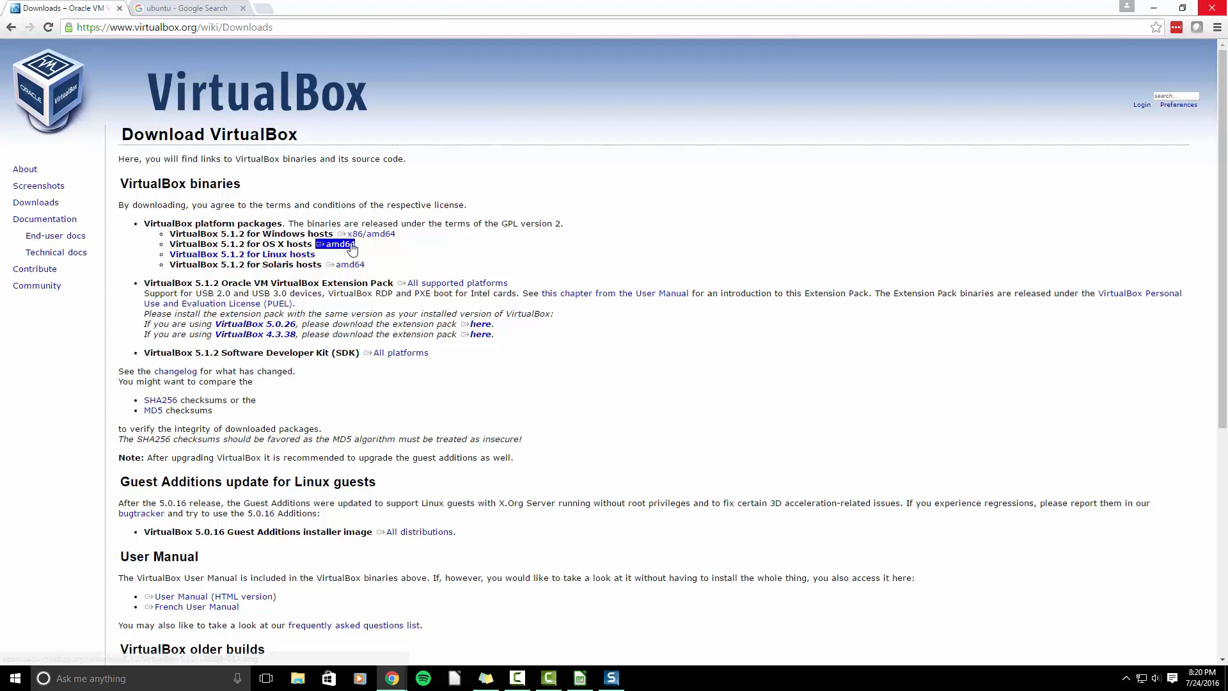
{"action": "left_click", "coordinate": [373, 234]}
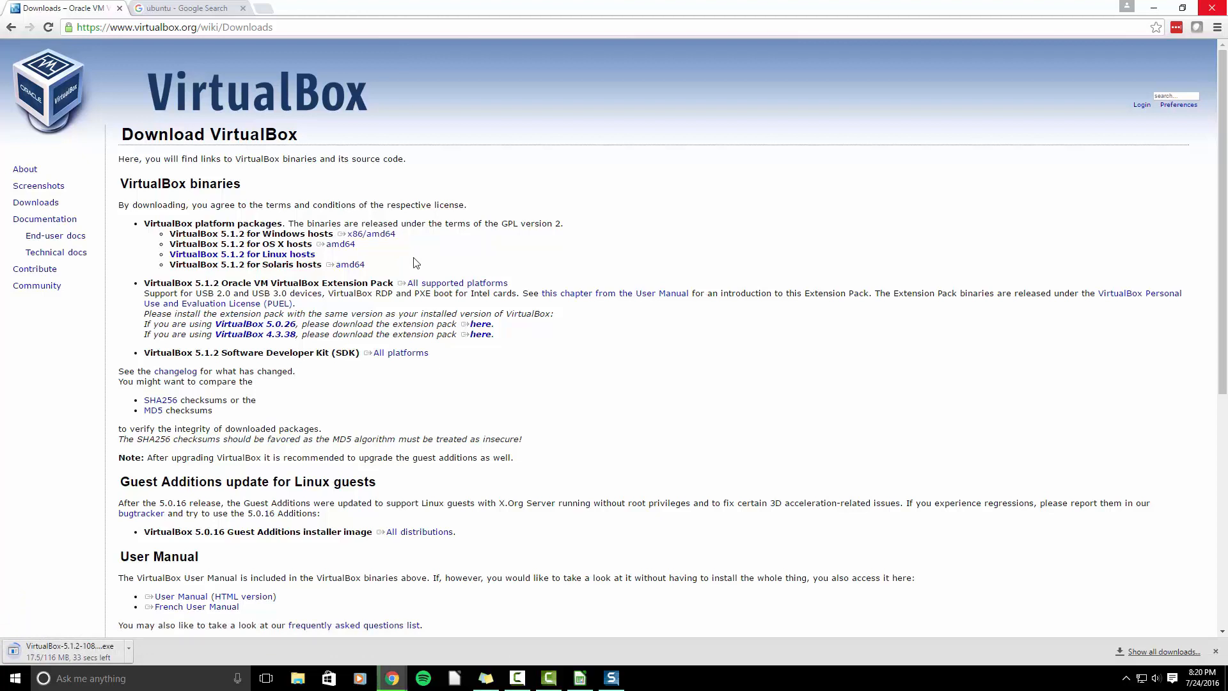
- Download the Ubuntu 16.04.1 LTS desktop image from the Ubuntu website, skipping the contribution
{"action": "key", "text": "ctrl+Tab"}
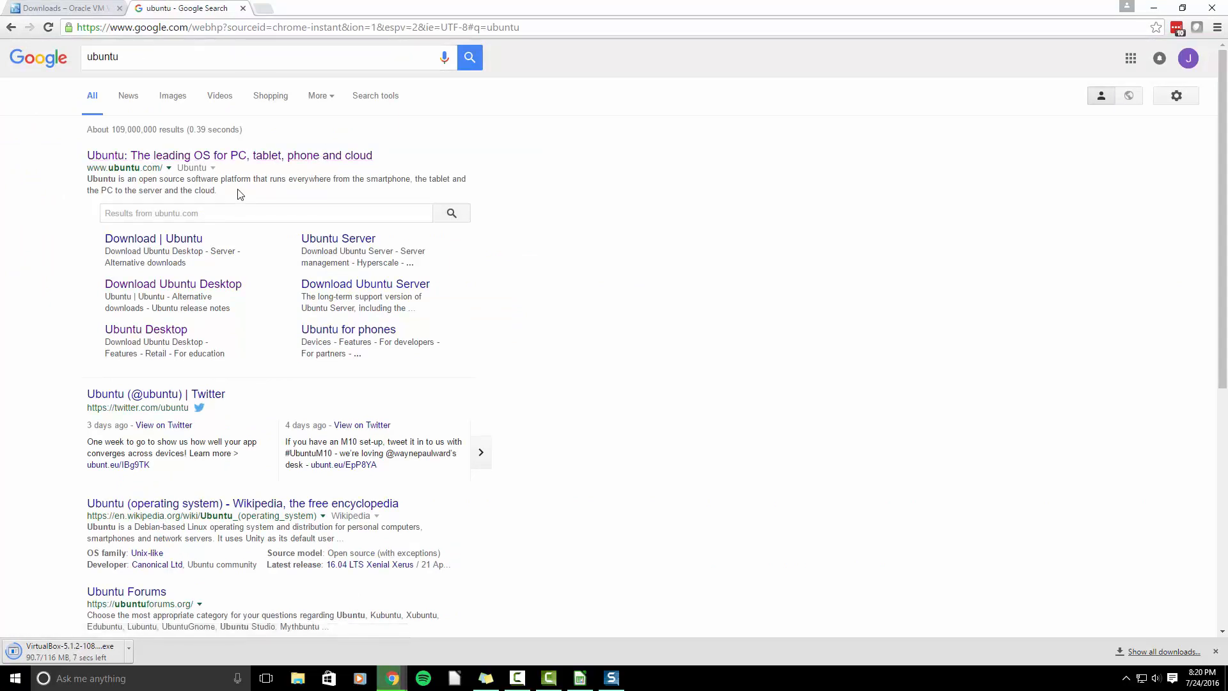
{"action": "left_click", "coordinate": [211, 160]}
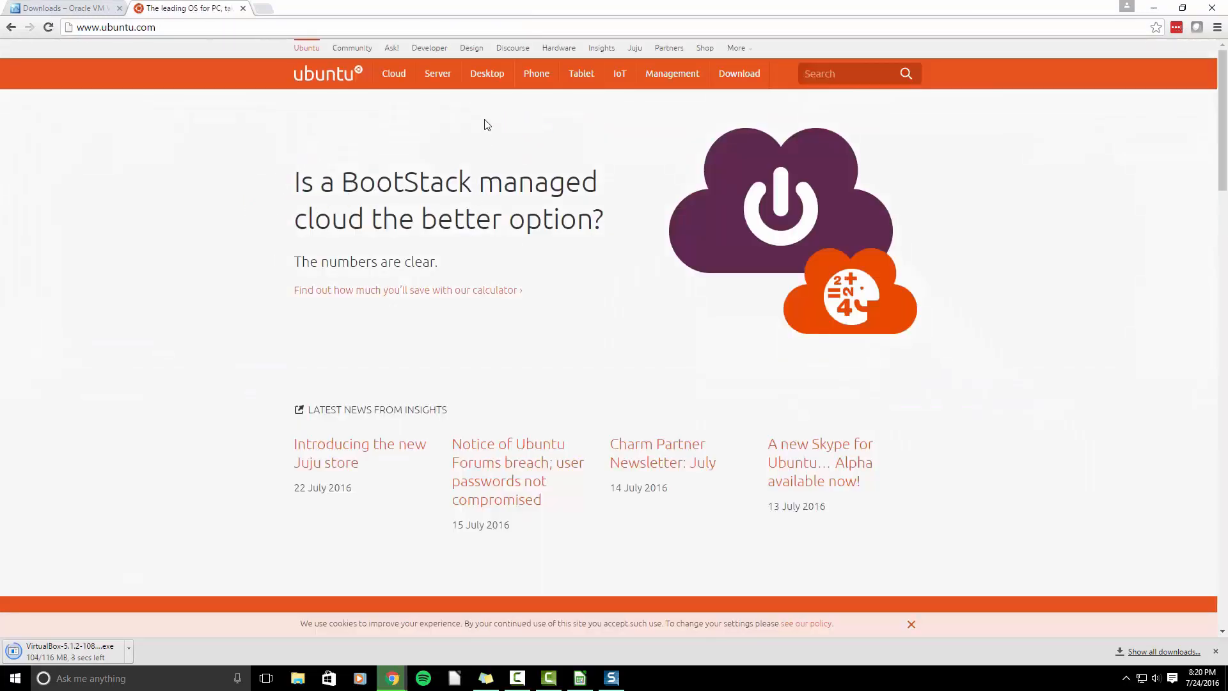
{"action": "left_click", "coordinate": [487, 74]}
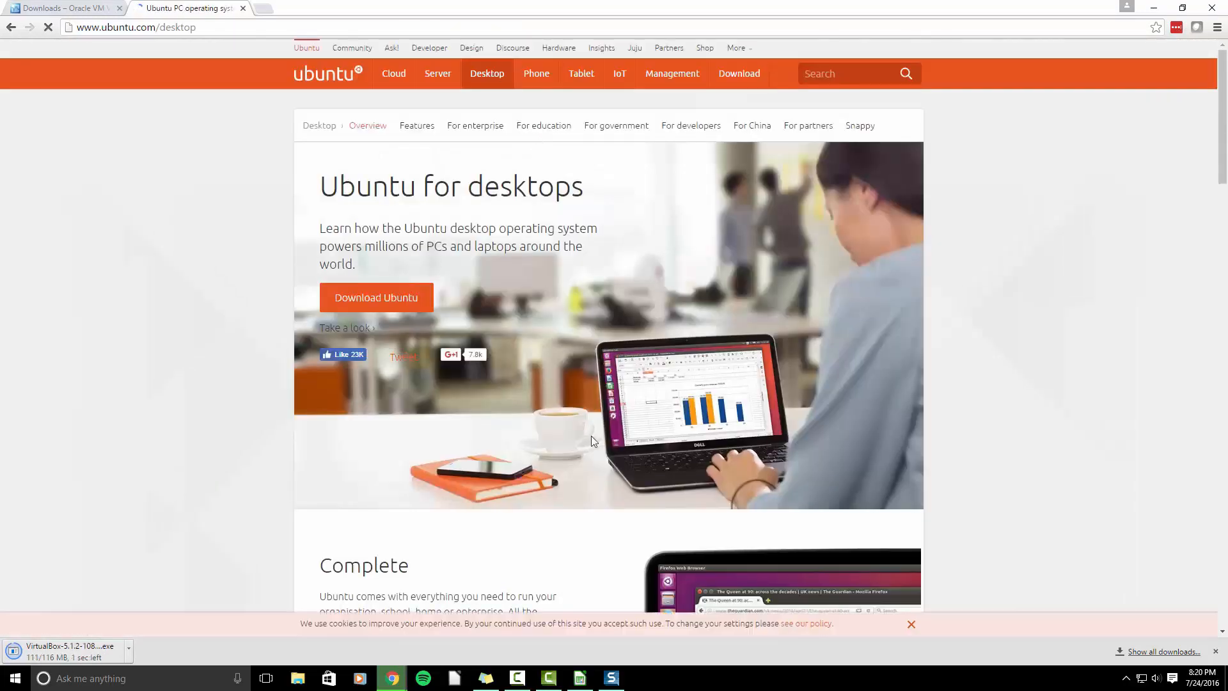
{"action": "left_click", "coordinate": [378, 297]}
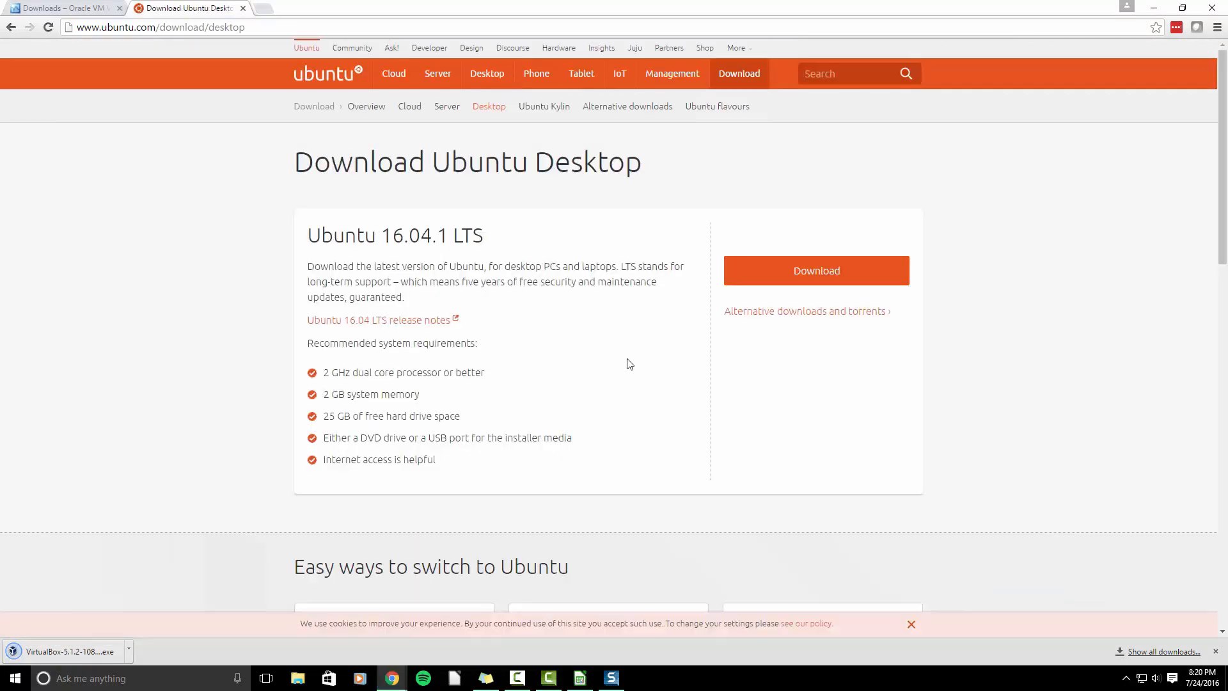
{"action": "left_click", "coordinate": [779, 276]}
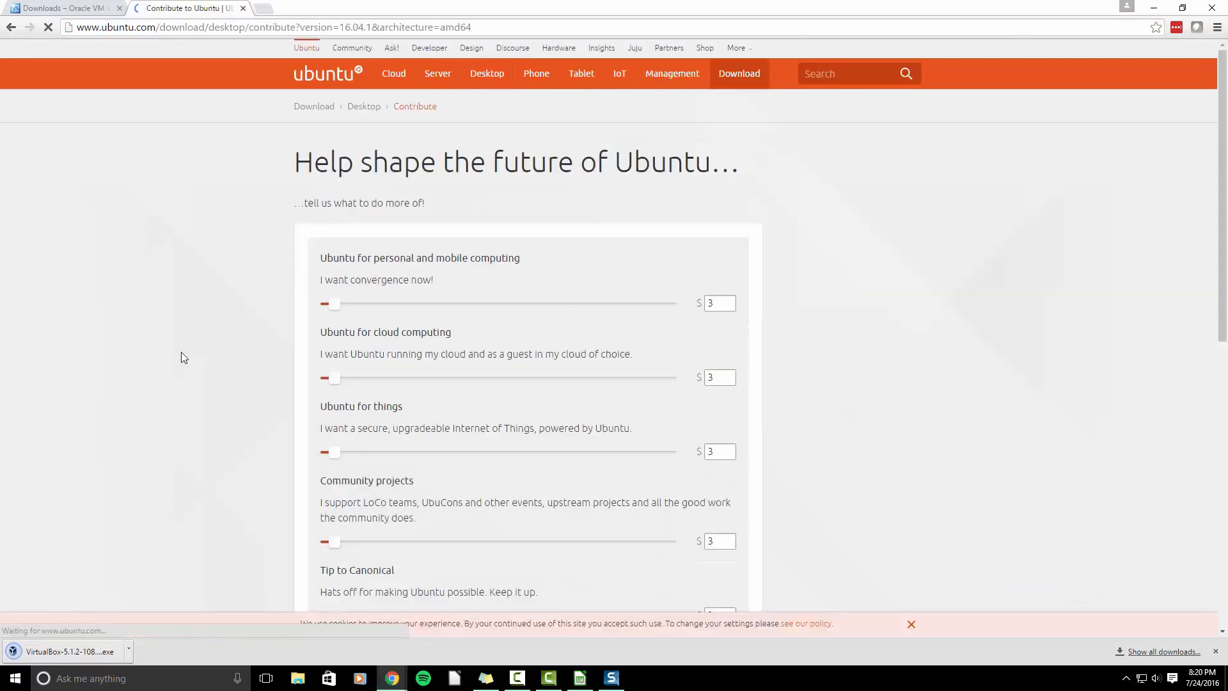
{"action": "scroll", "coordinate": [723, 358], "scroll_direction": "down", "scroll_amount": 6}
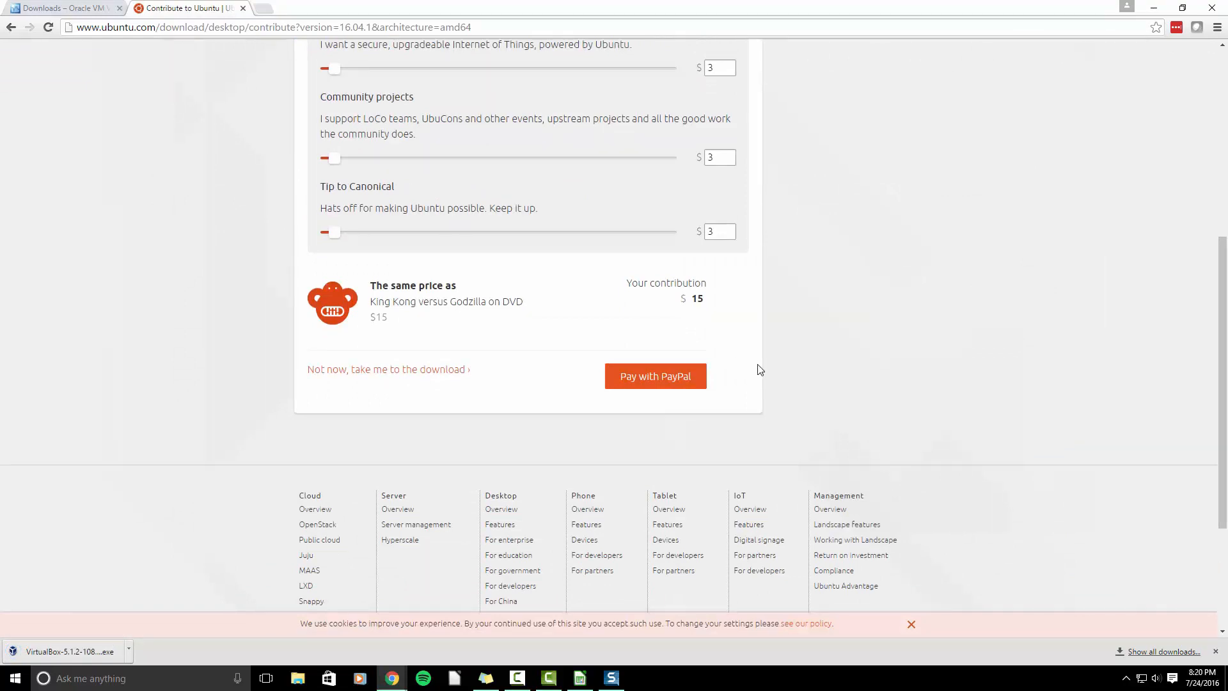
{"action": "left_click", "coordinate": [401, 372]}
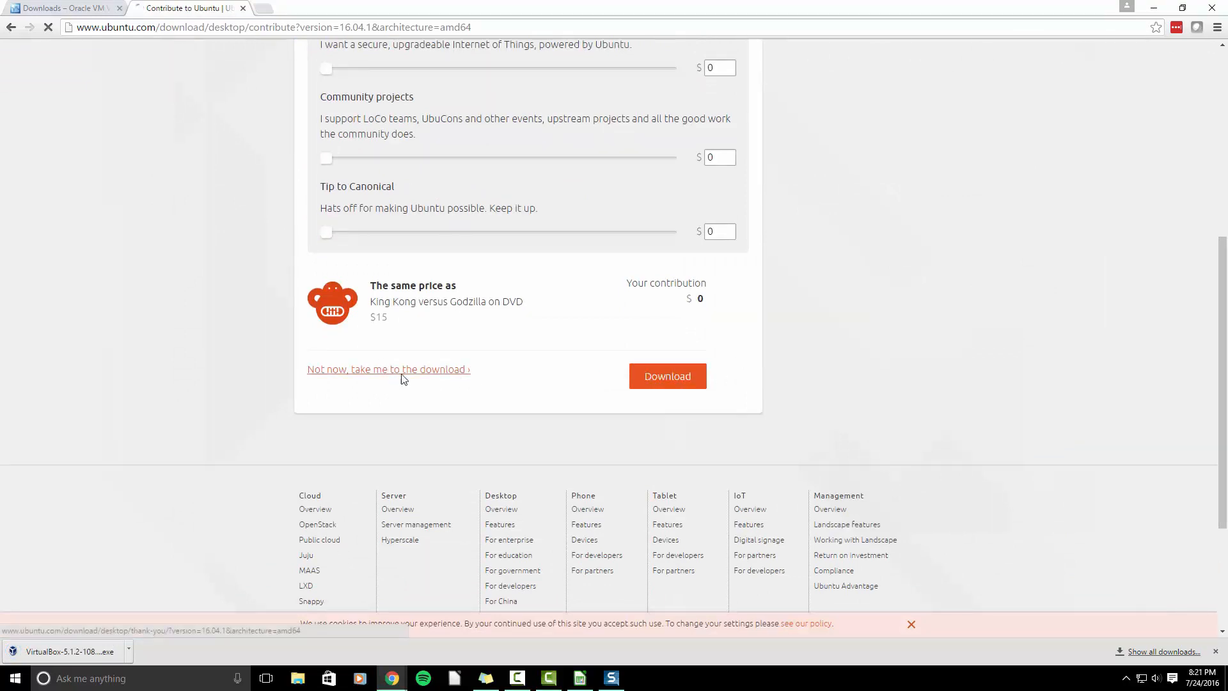
{"action": "scroll", "coordinate": [194, 392], "scroll_direction": "down", "scroll_amount": 5}
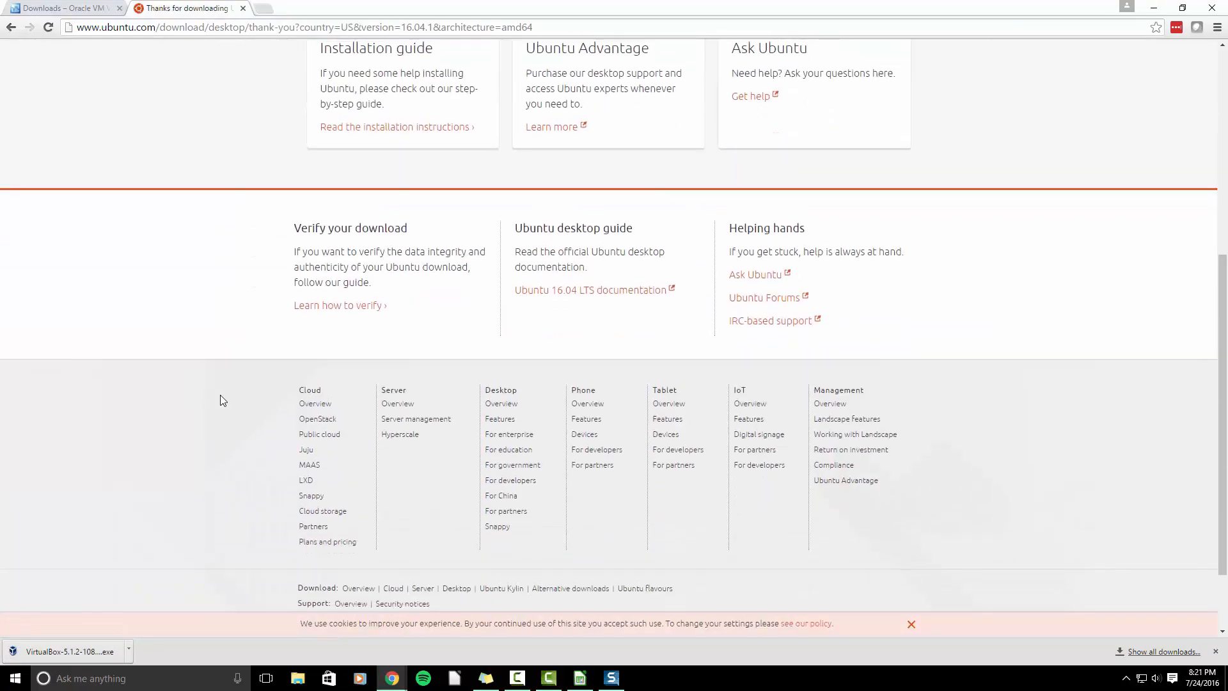
{"action": "scroll", "coordinate": [220, 397], "scroll_direction": "up", "scroll_amount": 4}
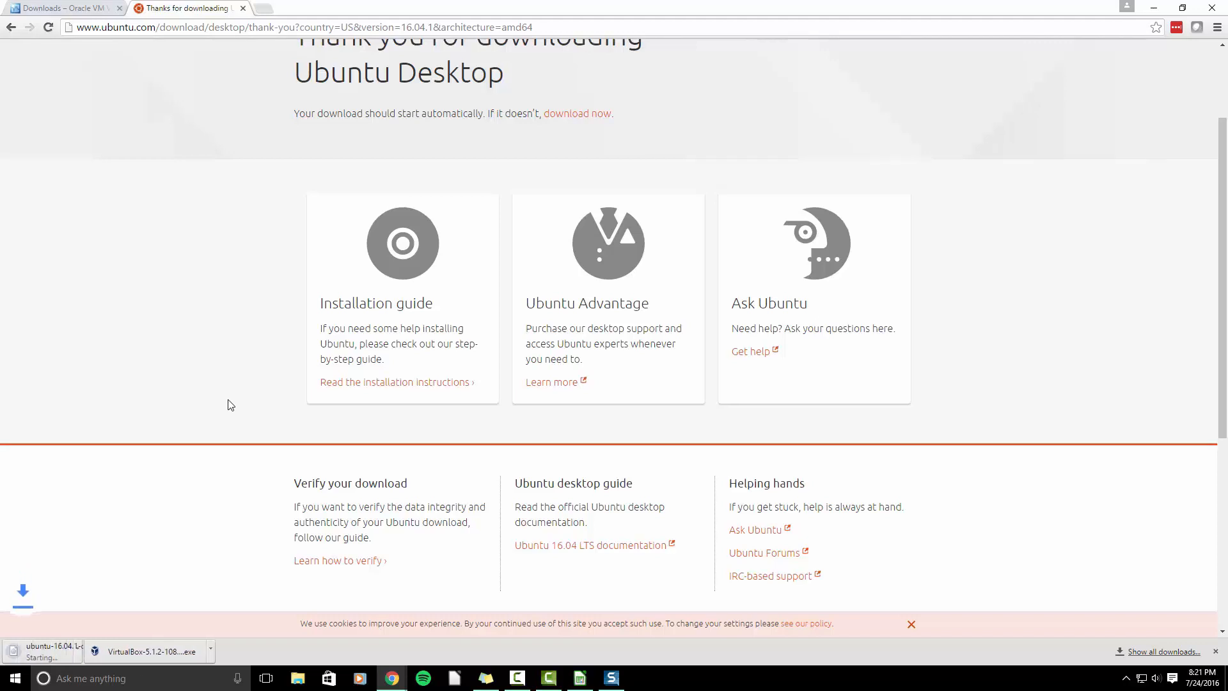
{"action": "scroll", "coordinate": [227, 404], "scroll_direction": "up", "scroll_amount": 2}
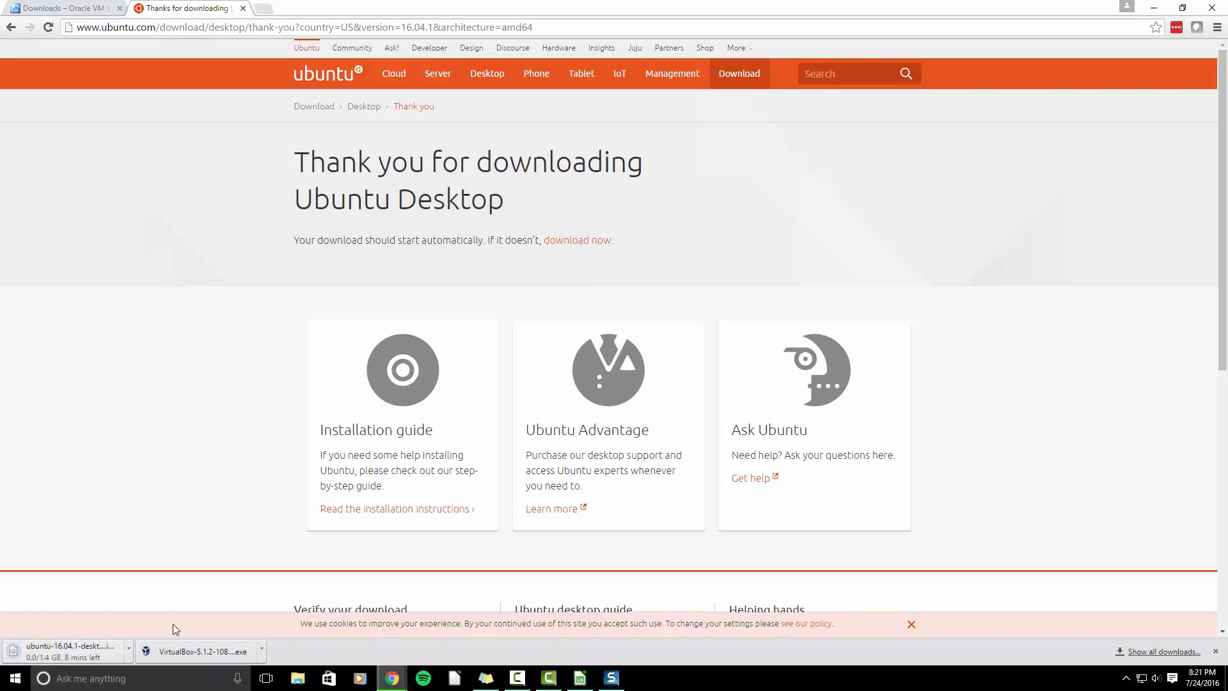
- Install the downloaded VirtualBox 5.1.2 with the default features, location and shortcuts, accepting the network interface reset and starting it after installation
{"action": "left_click", "coordinate": [199, 651]}
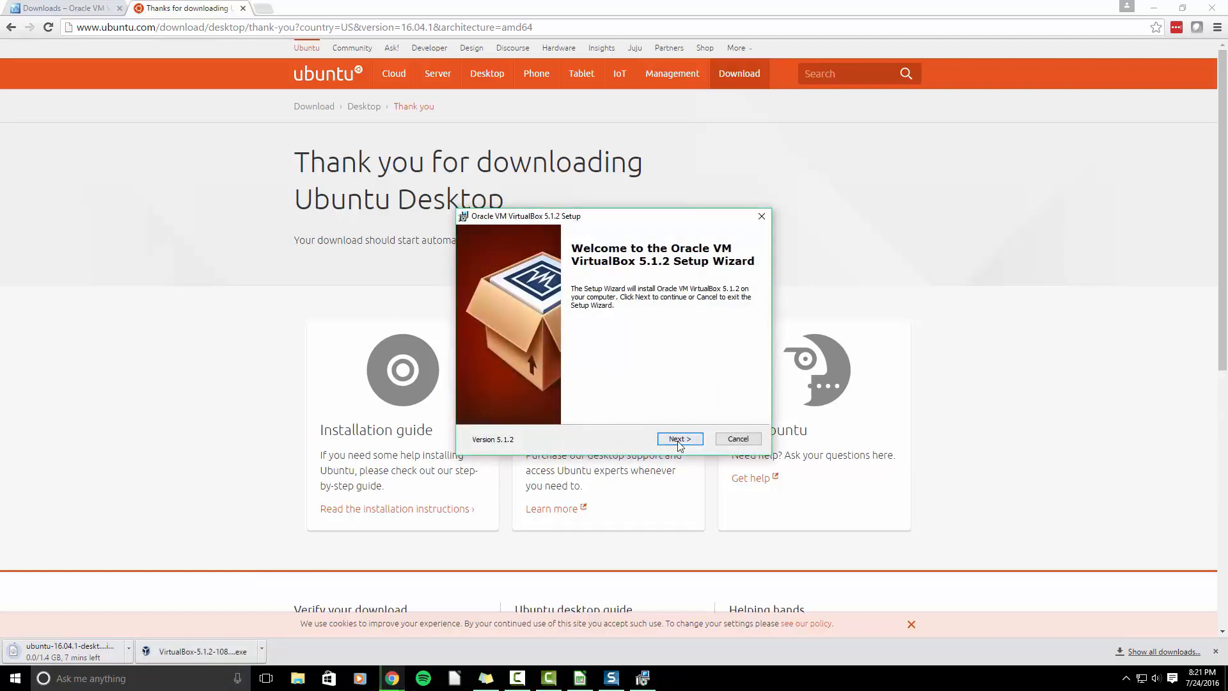
{"action": "left_click", "coordinate": [679, 440]}
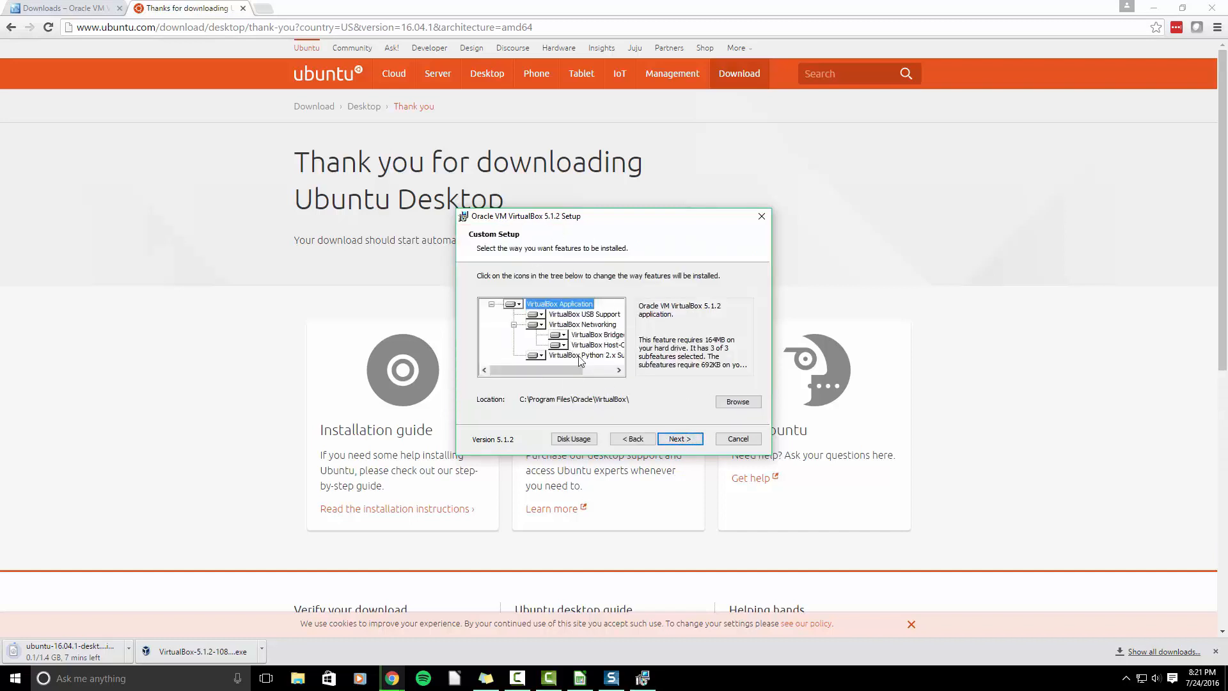
{"action": "left_click", "coordinate": [679, 438]}
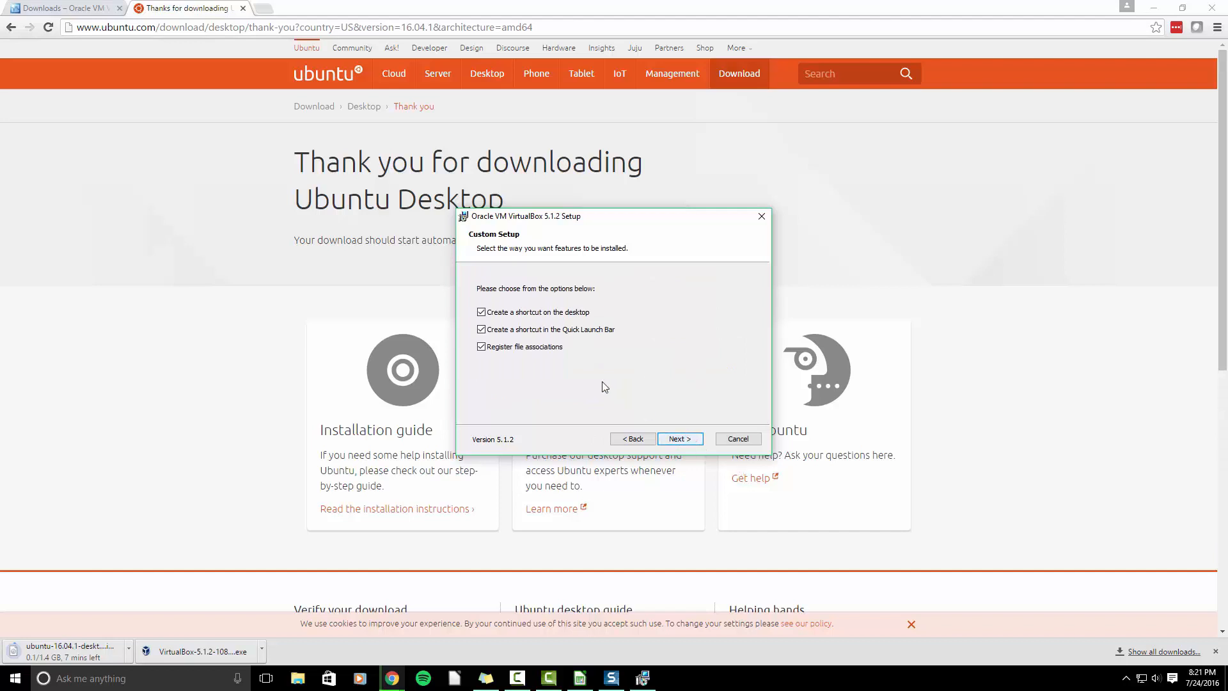
{"action": "left_click", "coordinate": [692, 440]}
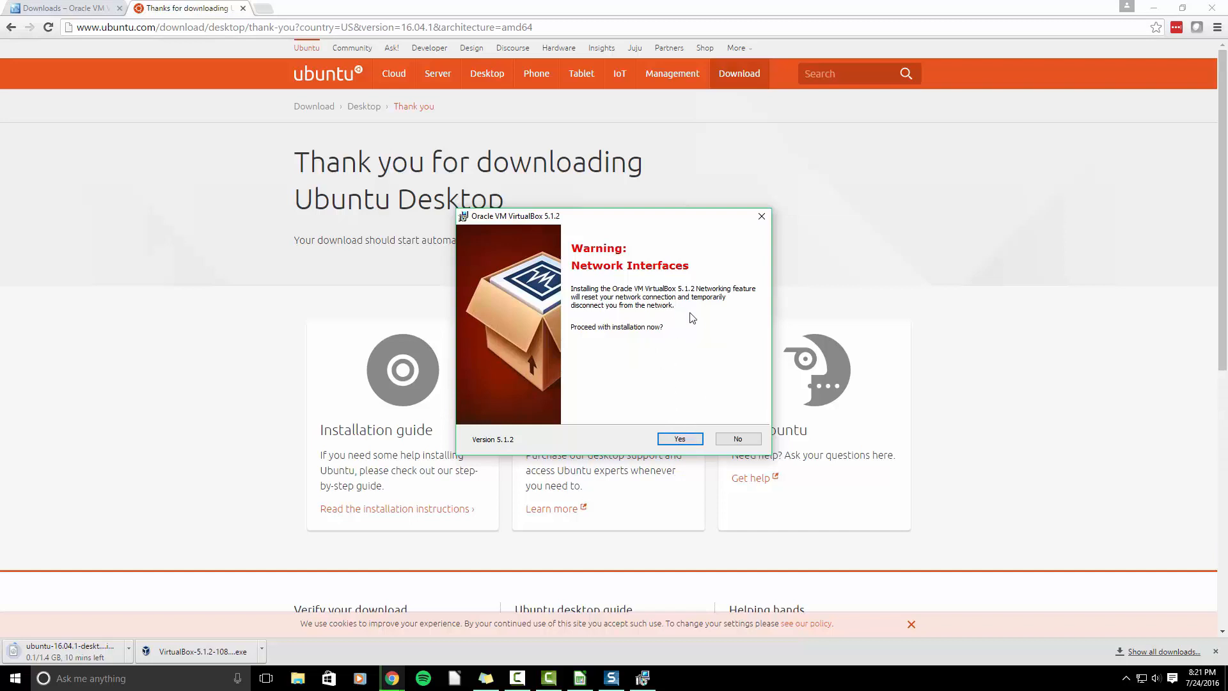
{"action": "left_click", "coordinate": [680, 441]}
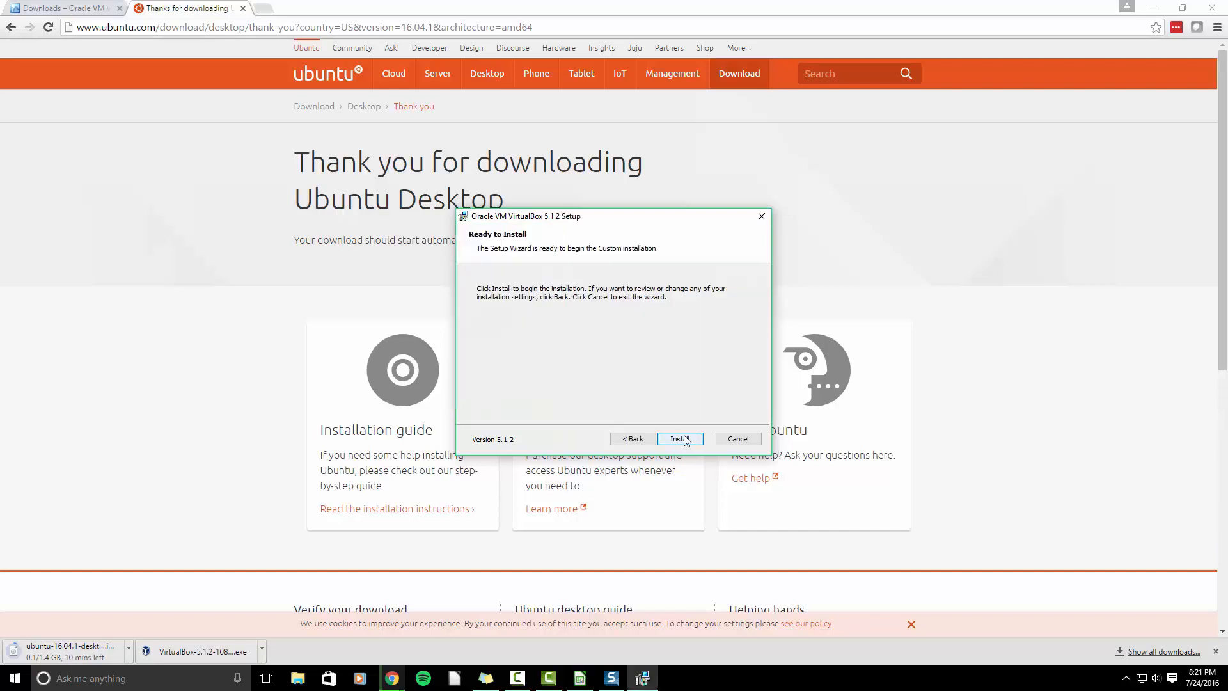
{"action": "left_click", "coordinate": [680, 440]}
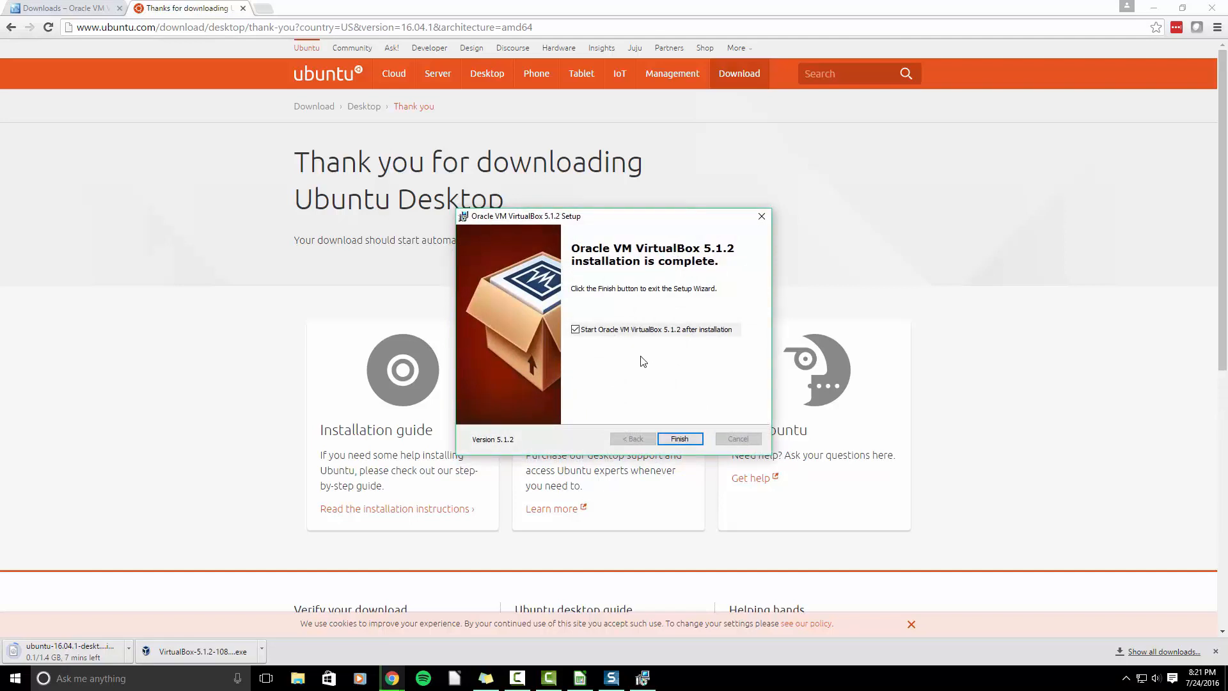
{"action": "left_click", "coordinate": [677, 439]}
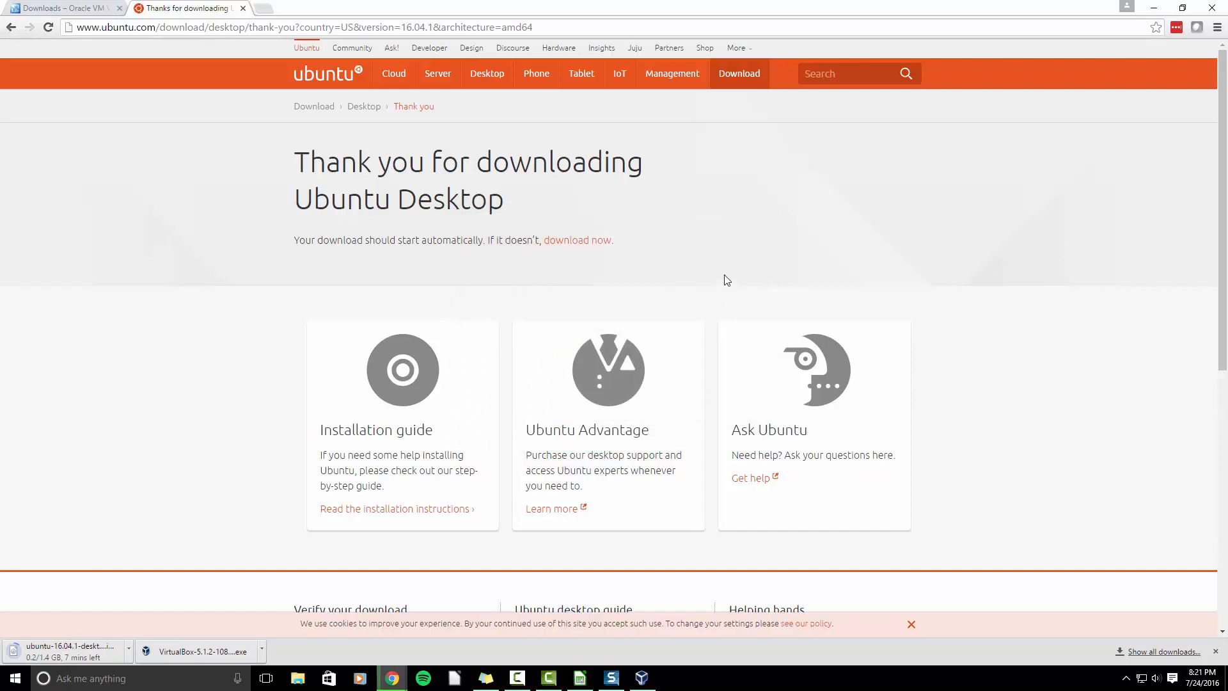
- In VirtualBox Manager, begin a new virtual machine with type Linux and version Ubuntu (64-bit)
{"action": "left_click", "coordinate": [642, 678]}
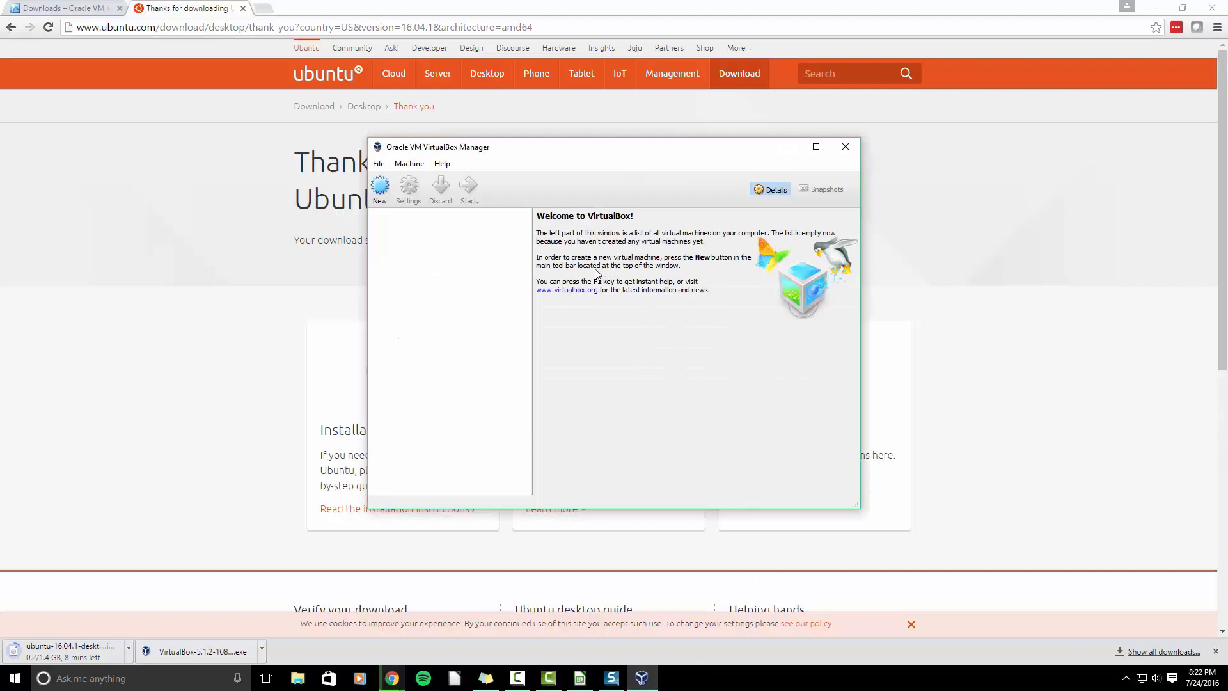
{"action": "left_click", "coordinate": [379, 192]}
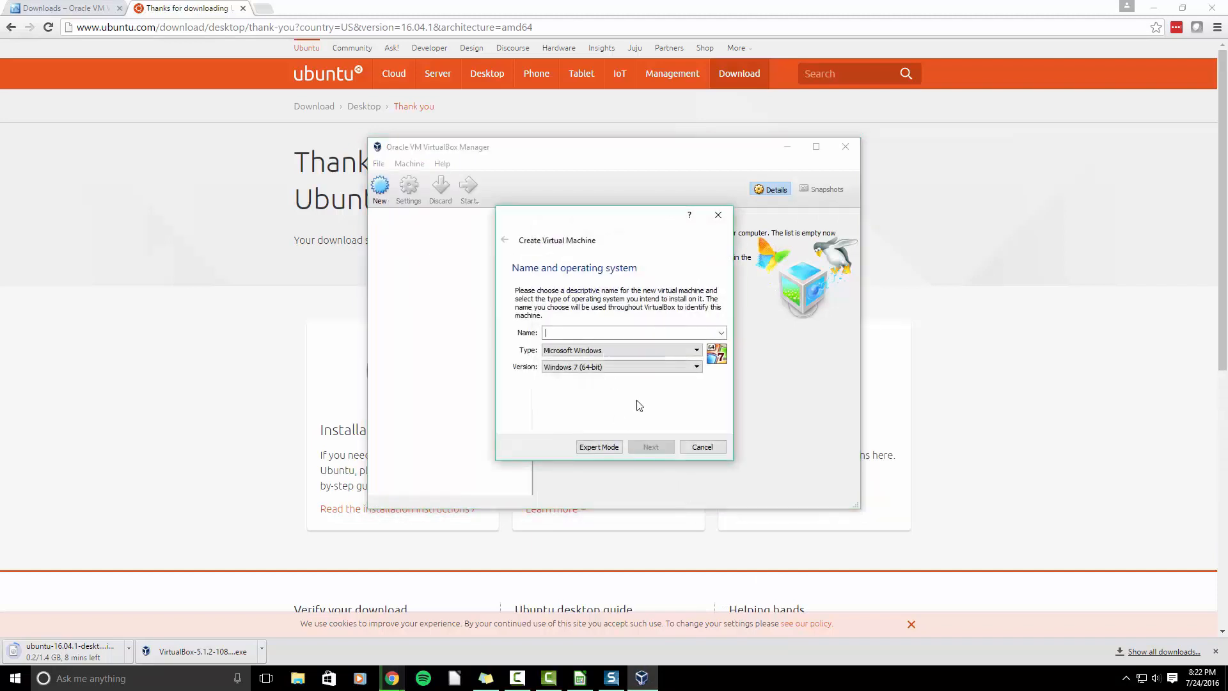
{"action": "left_click", "coordinate": [636, 353]}
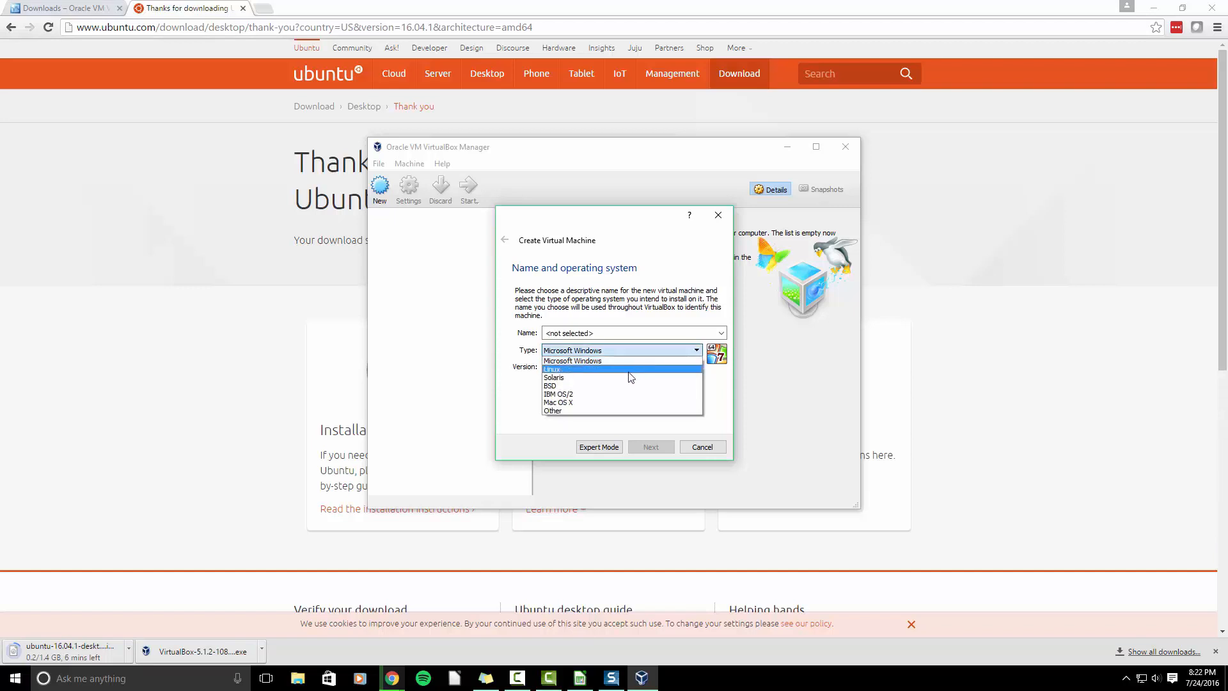
{"action": "left_click", "coordinate": [630, 370]}
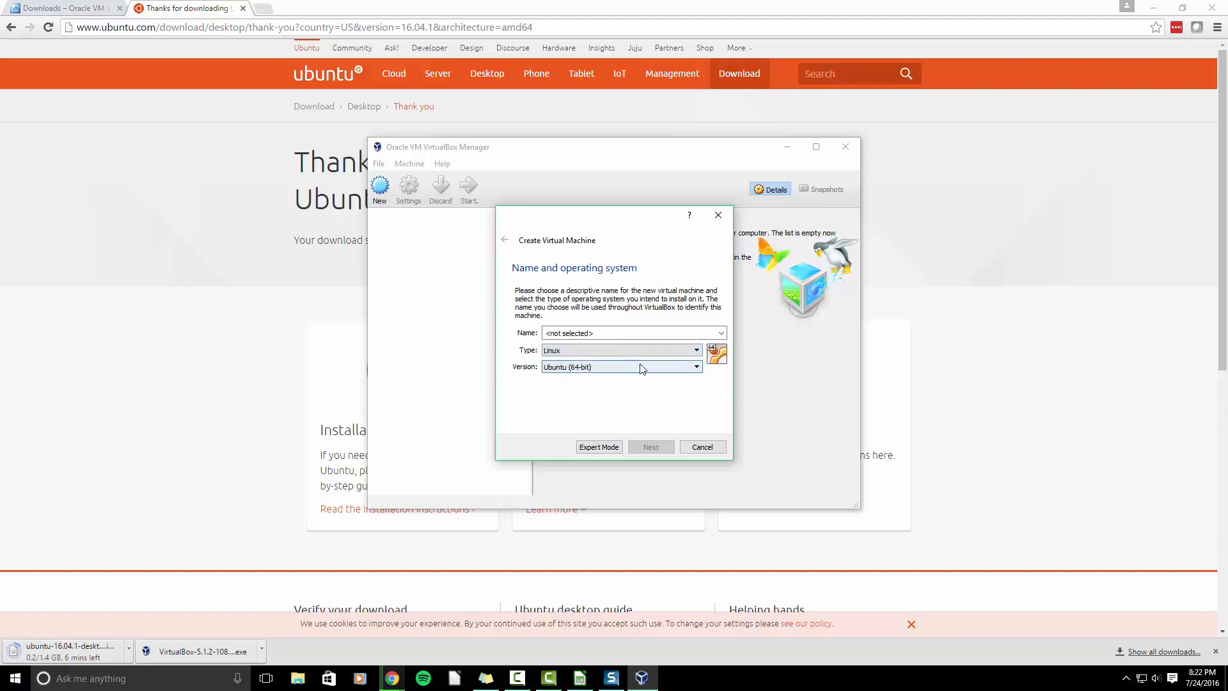
{"action": "left_click", "coordinate": [641, 369]}
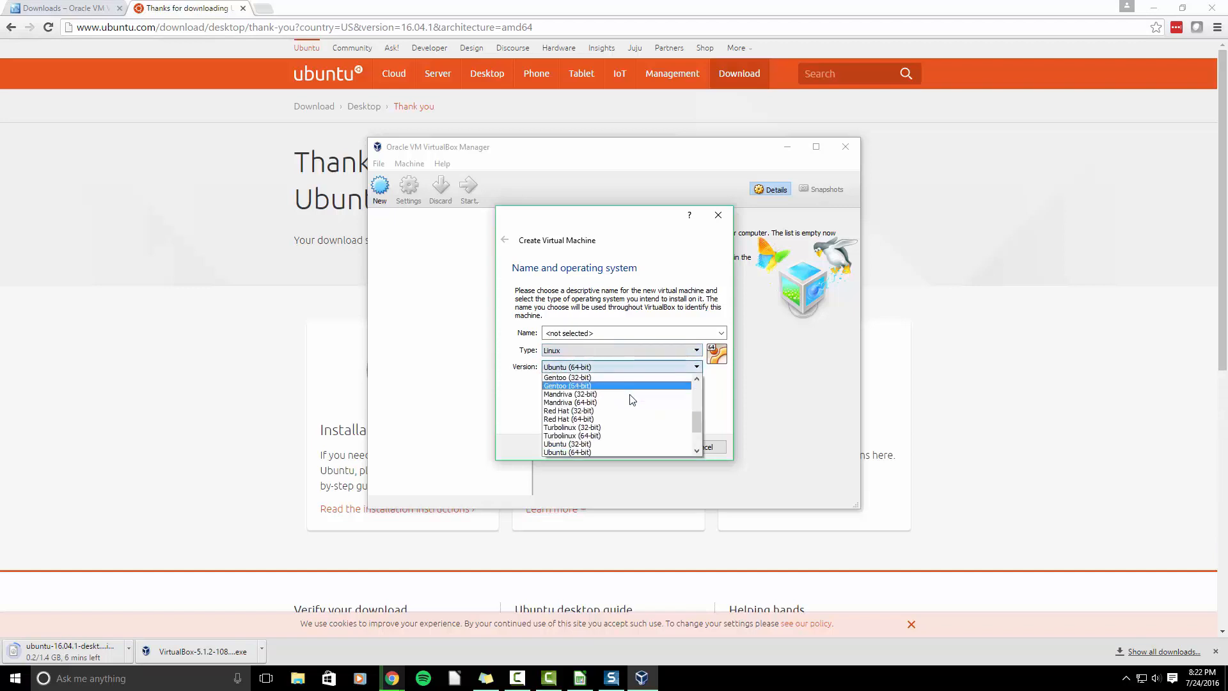
{"action": "left_click", "coordinate": [611, 451]}
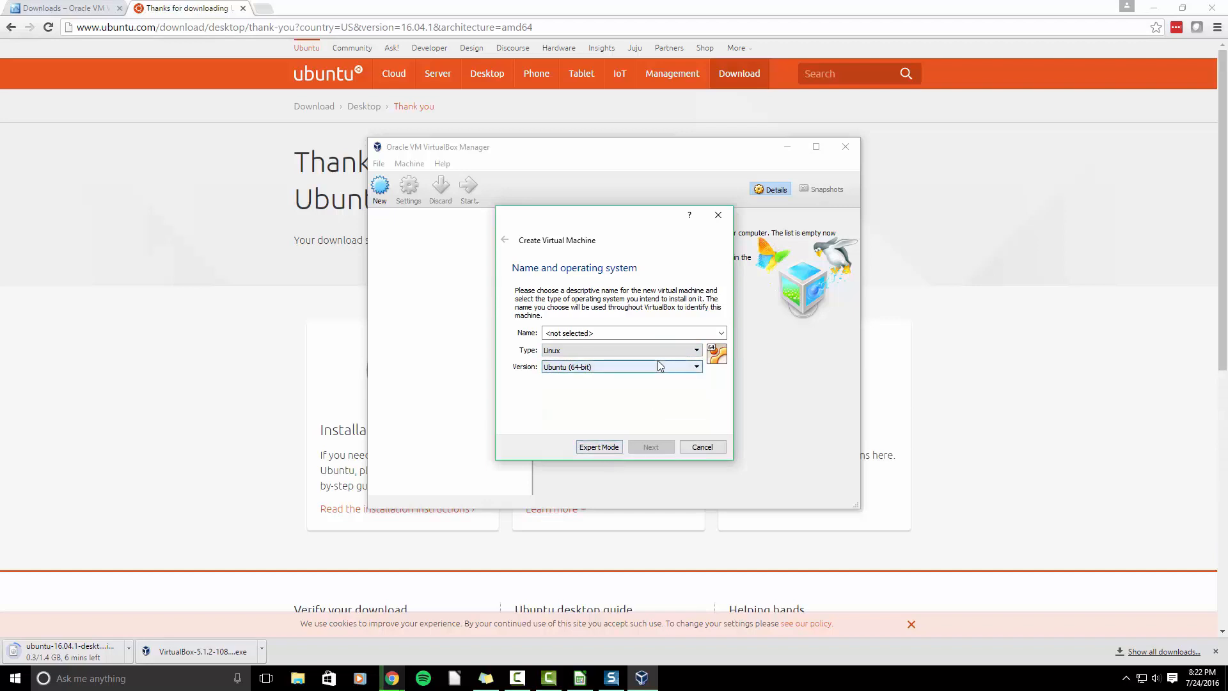
- Check the computer's system type in the Windows System information, then close it
{"action": "right_click", "coordinate": [13, 682]}
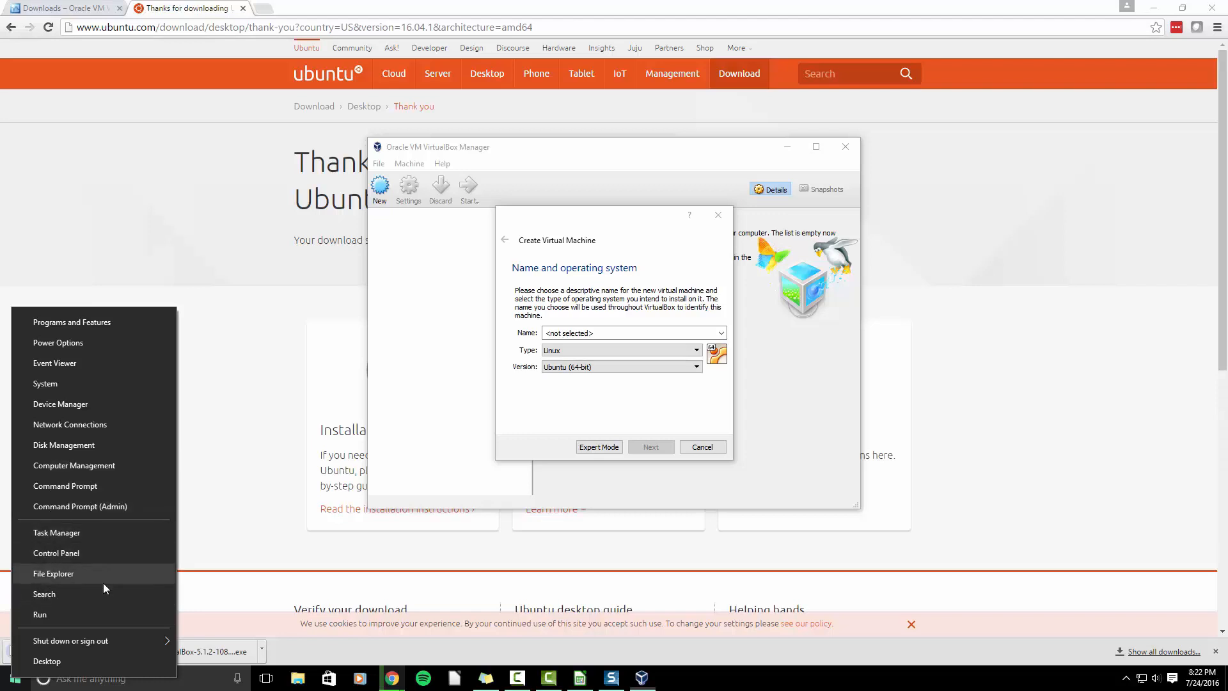
{"action": "left_click", "coordinate": [91, 383]}
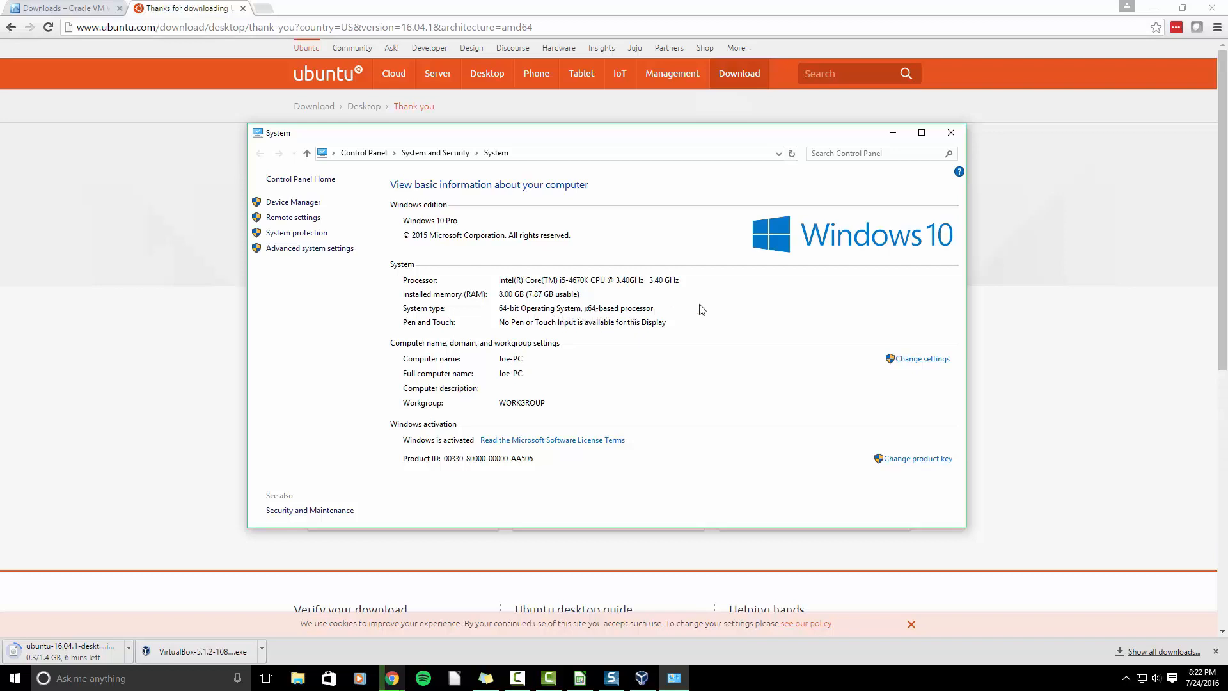
{"action": "left_click", "coordinate": [950, 132]}
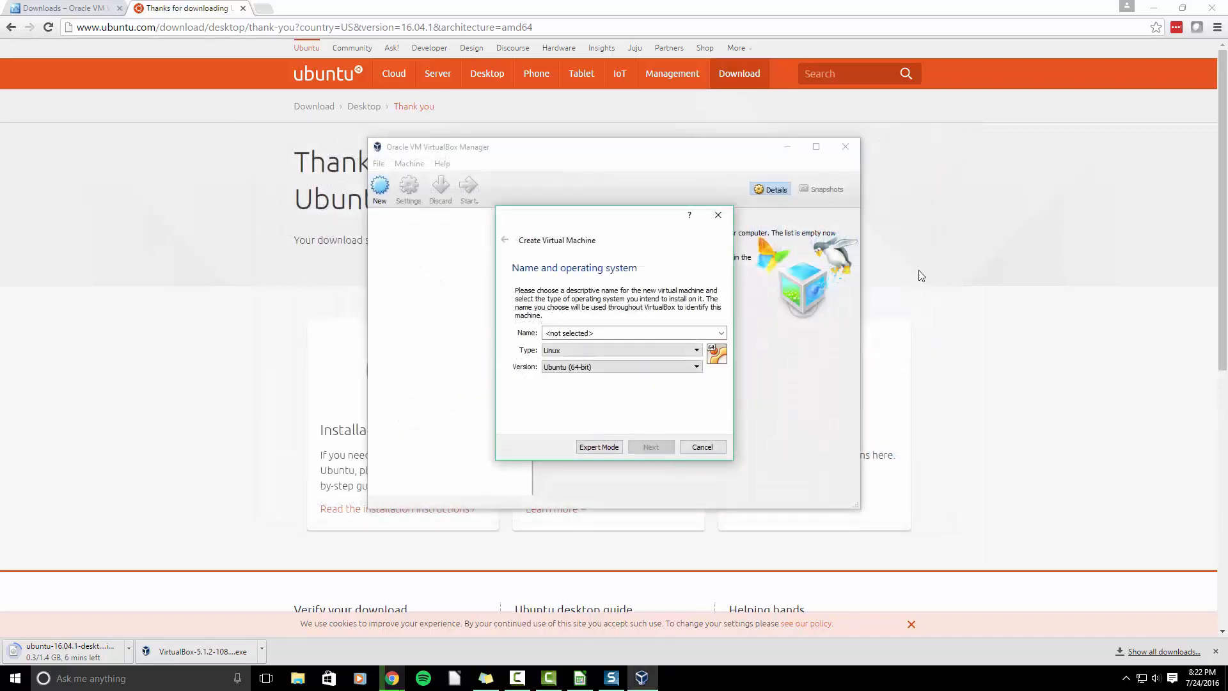
- Name the new virtual machine Ubuntu and proceed to its memory size settings
{"action": "left_click", "coordinate": [604, 332]}
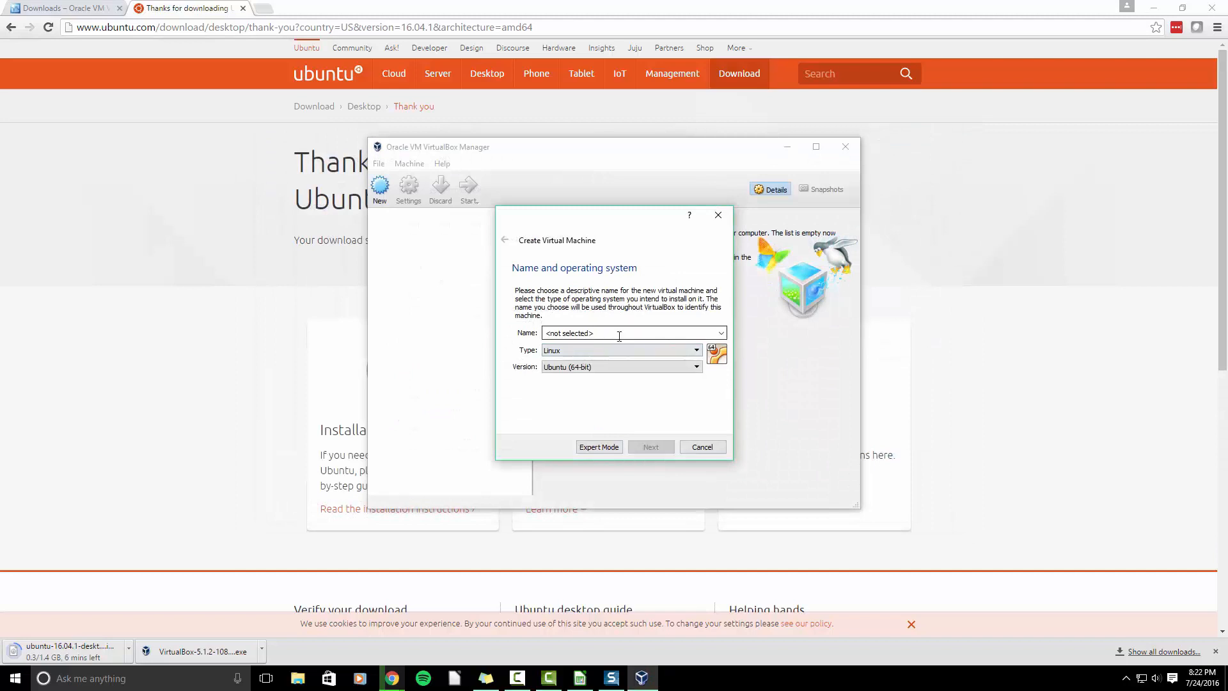
{"action": "left_click", "coordinate": [618, 335]}
{"action": "type", "text": "Ubuntu"}
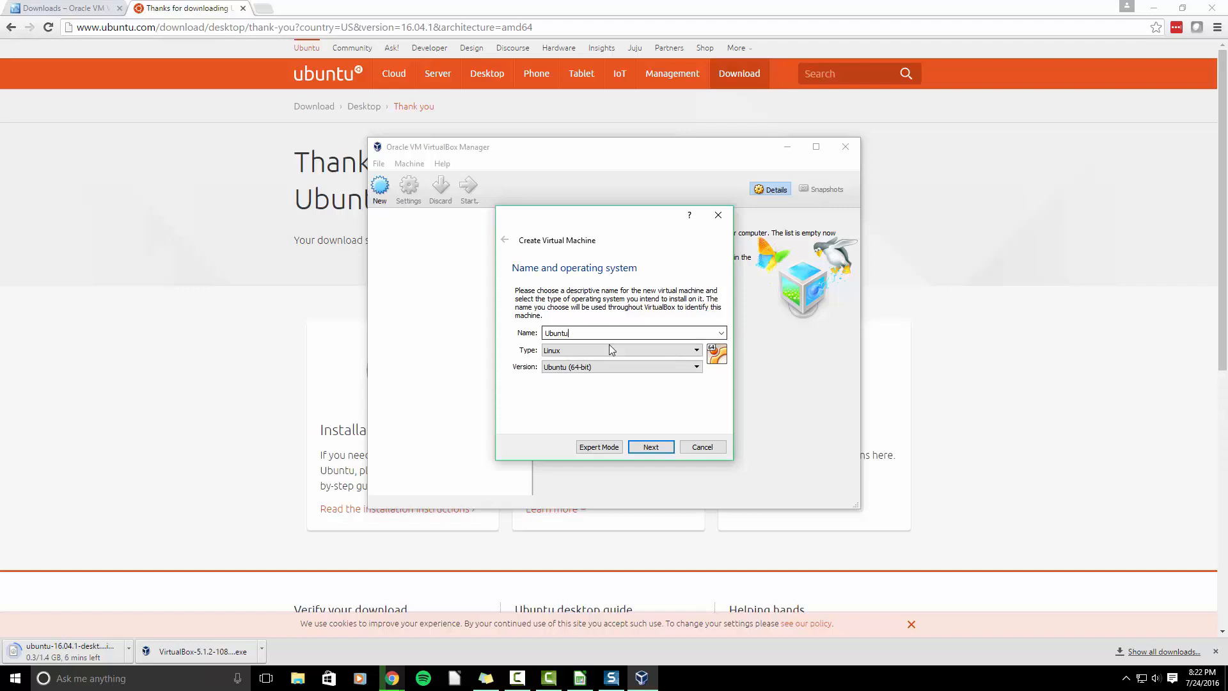
{"action": "left_click", "coordinate": [647, 448]}
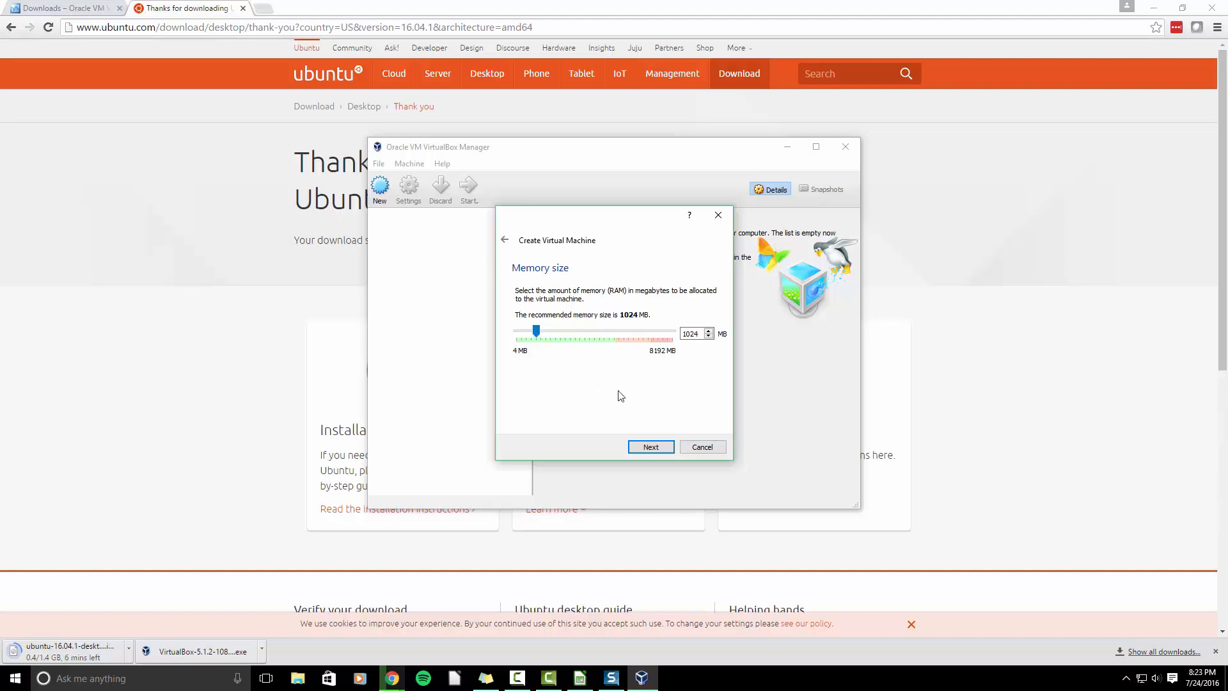
- Look up the recommended system requirements on the Ubuntu Desktop download page and return to the VirtualBox memory size settings
{"action": "left_click", "coordinate": [206, 8]}
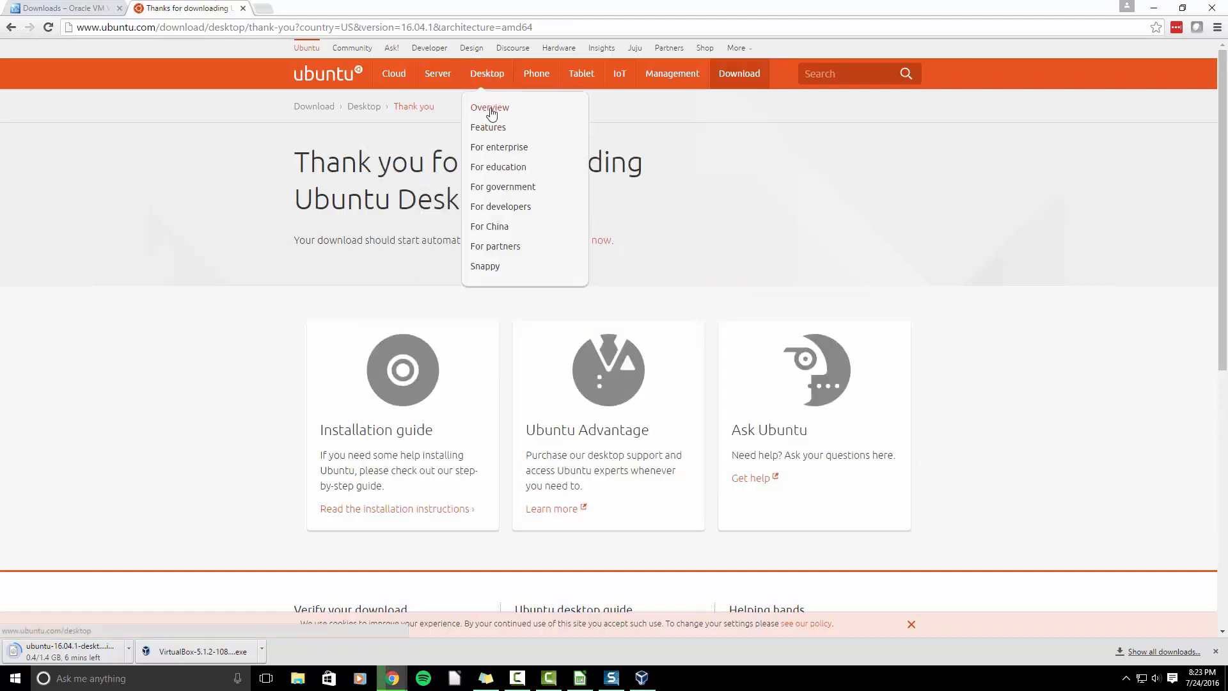
{"action": "left_click", "coordinate": [491, 109]}
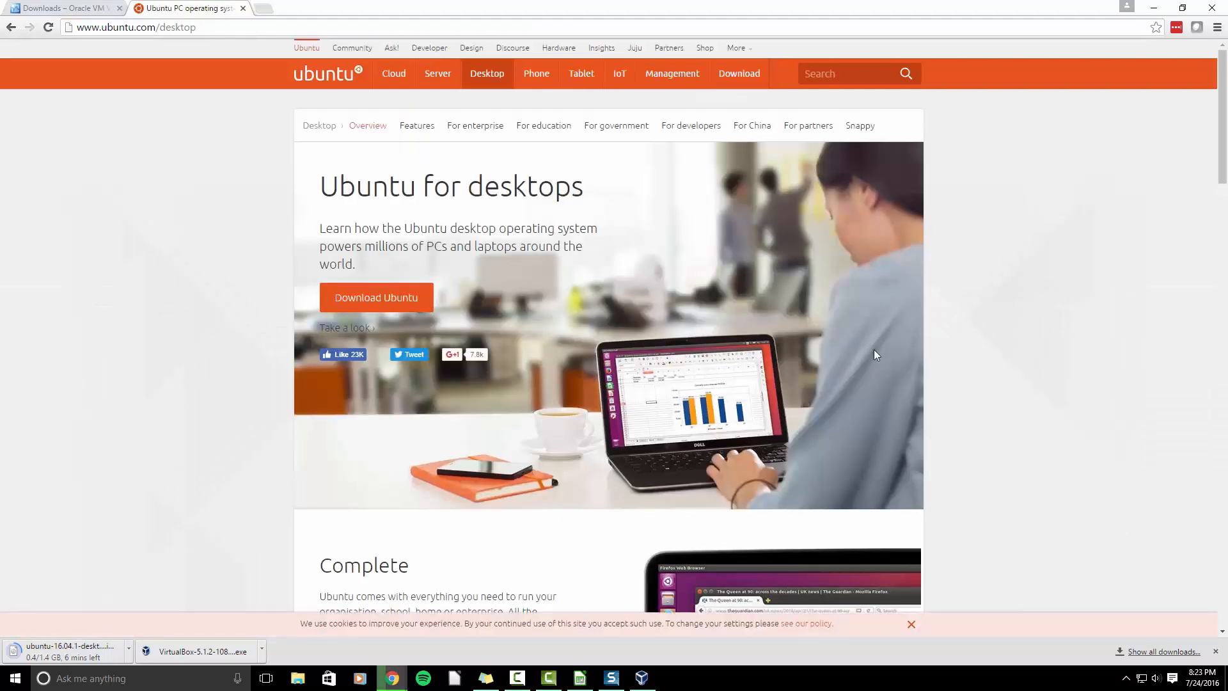
{"action": "scroll", "coordinate": [447, 281], "scroll_direction": "down", "scroll_amount": 1}
{"action": "left_click", "coordinate": [399, 235]}
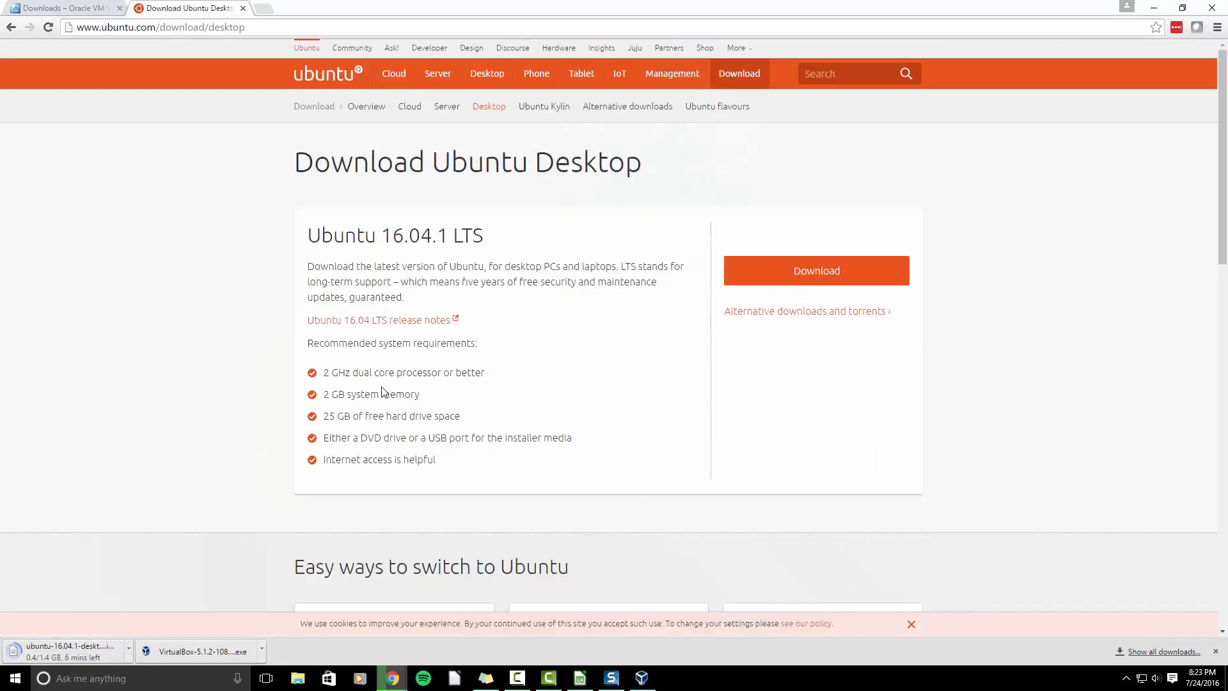
{"action": "left_click", "coordinate": [641, 677]}
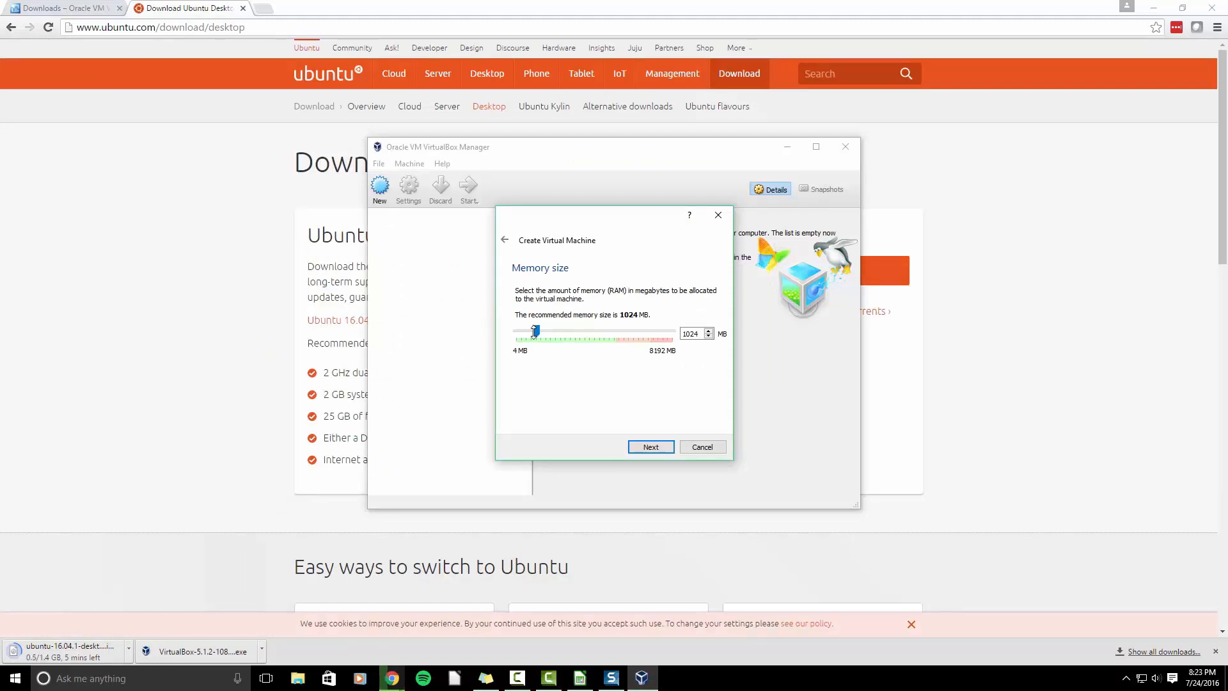
- Allocate 2048 MB of memory to the virtual machine and proceed to the hard disk settings
{"action": "double_click", "coordinate": [691, 333]}
{"action": "type", "text": "2048"}
{"action": "left_click", "coordinate": [649, 447]}
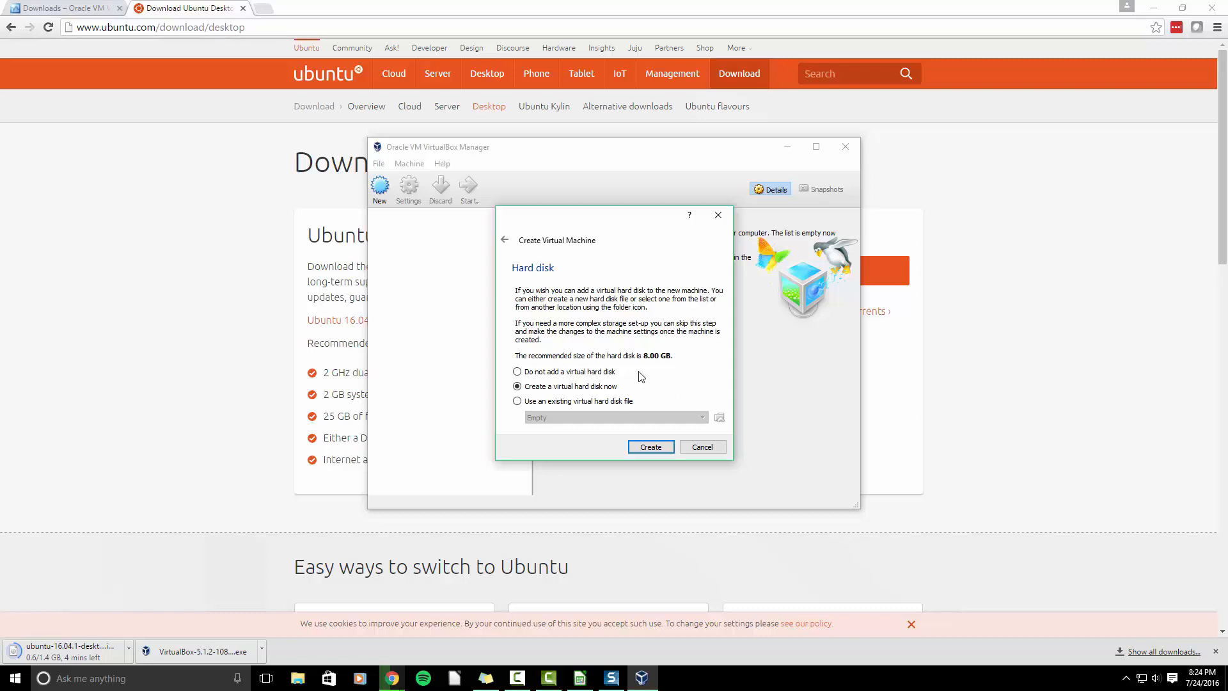
- Choose to create a virtual hard disk now, using the VDI file type and dynamically allocated storage
{"action": "left_click", "coordinate": [652, 447]}
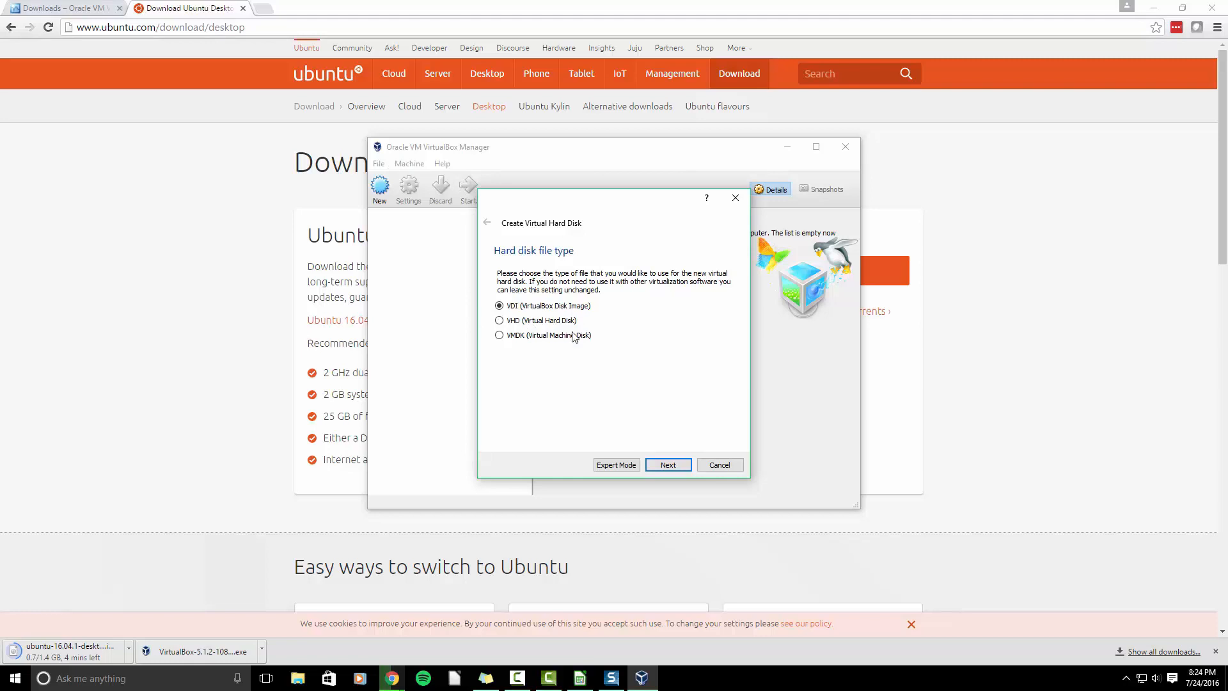
{"action": "left_click", "coordinate": [665, 464]}
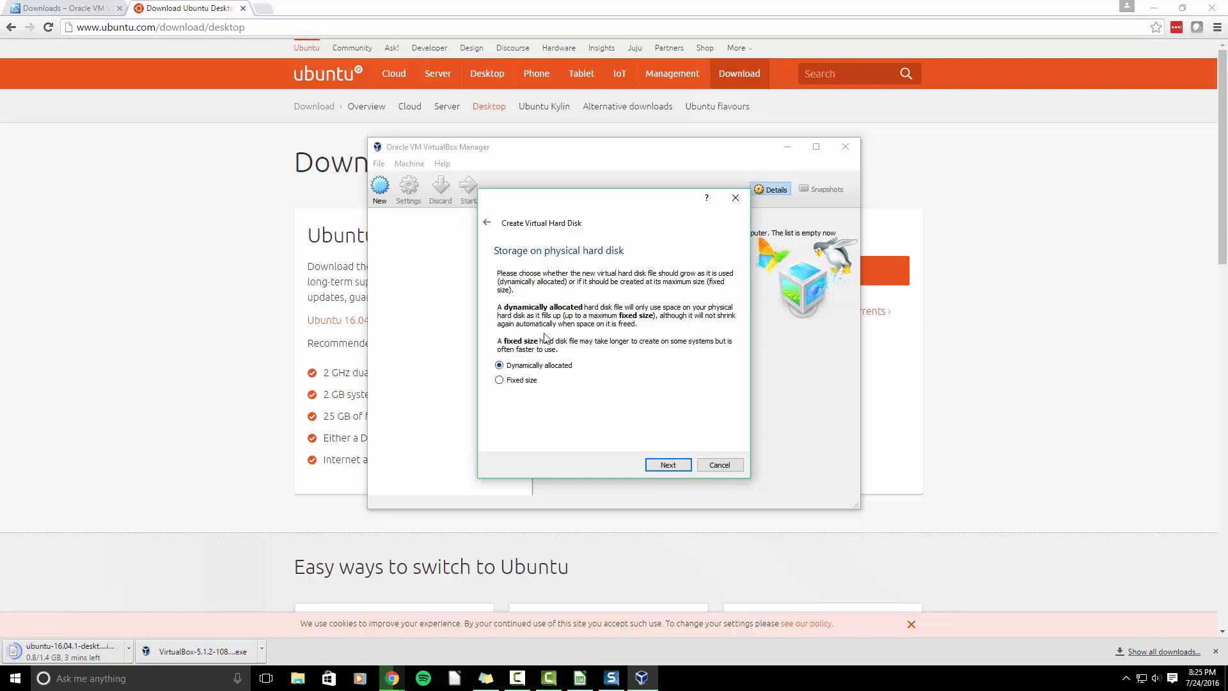
{"action": "left_click", "coordinate": [665, 467]}
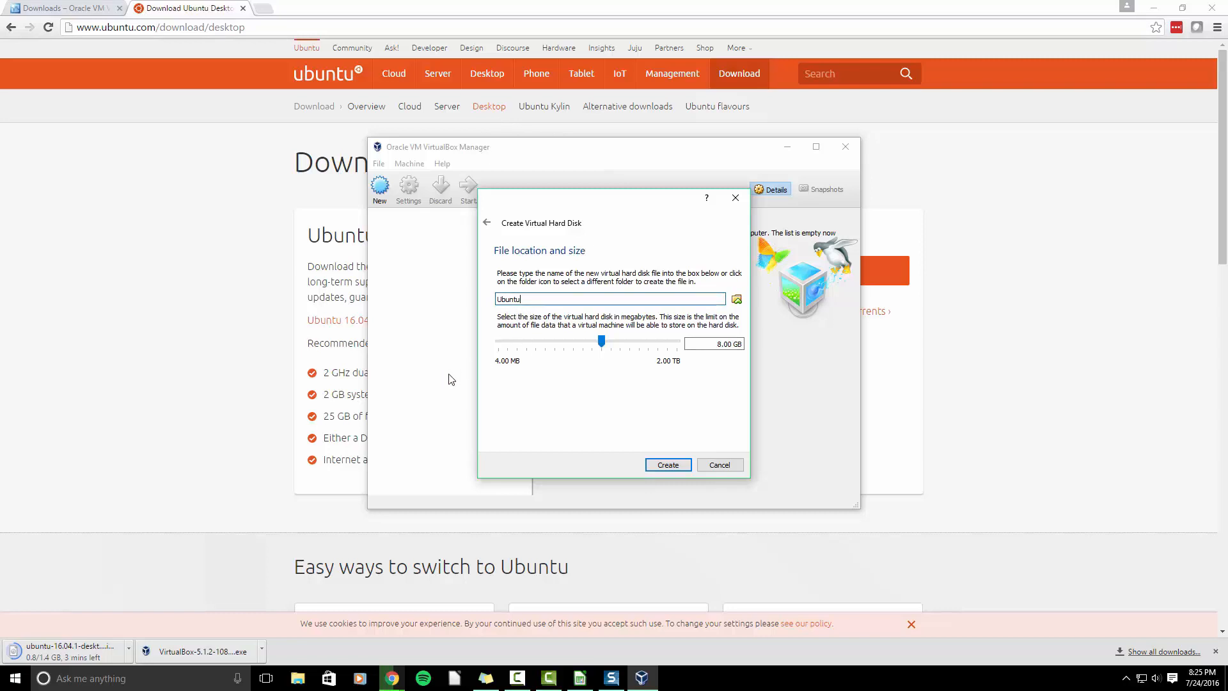
- Set the virtual hard disk size to 25 GB and create the Ubuntu disk
{"action": "left_click", "coordinate": [717, 344]}
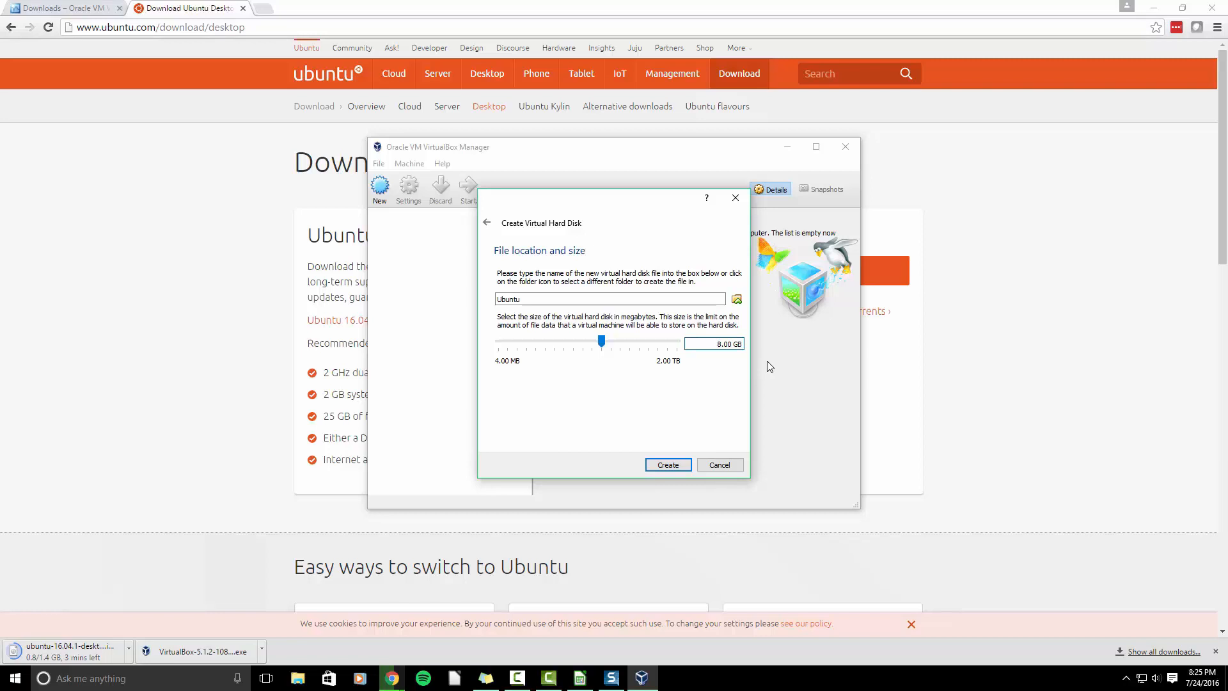
{"action": "key", "text": "BackSpace"}
{"action": "type", "text": "25"}
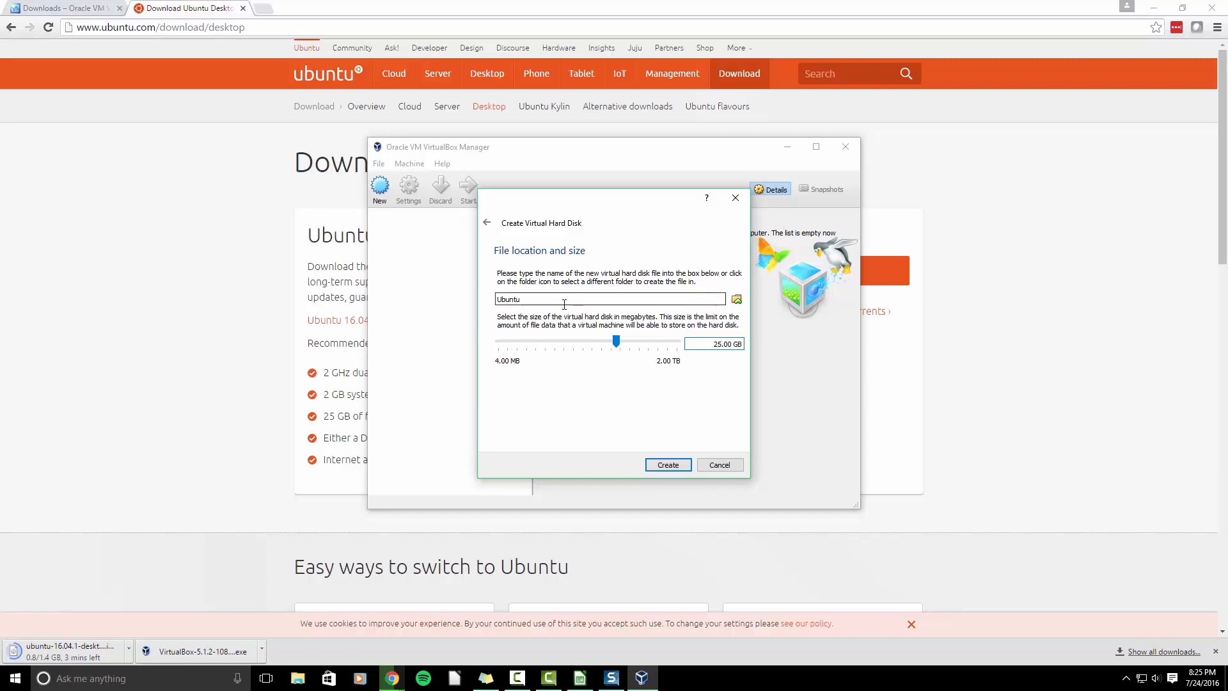
{"action": "left_click", "coordinate": [667, 465]}
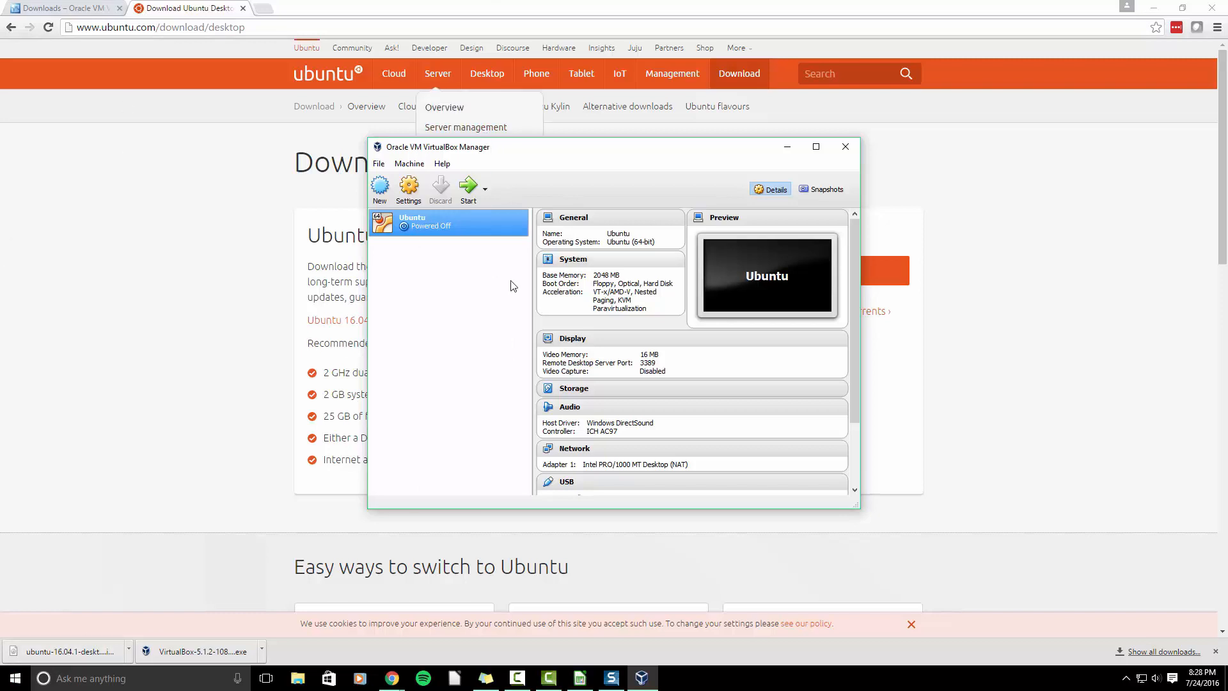
- Start the Ubuntu virtual machine with ubuntu-16.04.1-desktop-amd64 from the Downloads folder as its start-up disk
{"action": "double_click", "coordinate": [444, 222]}
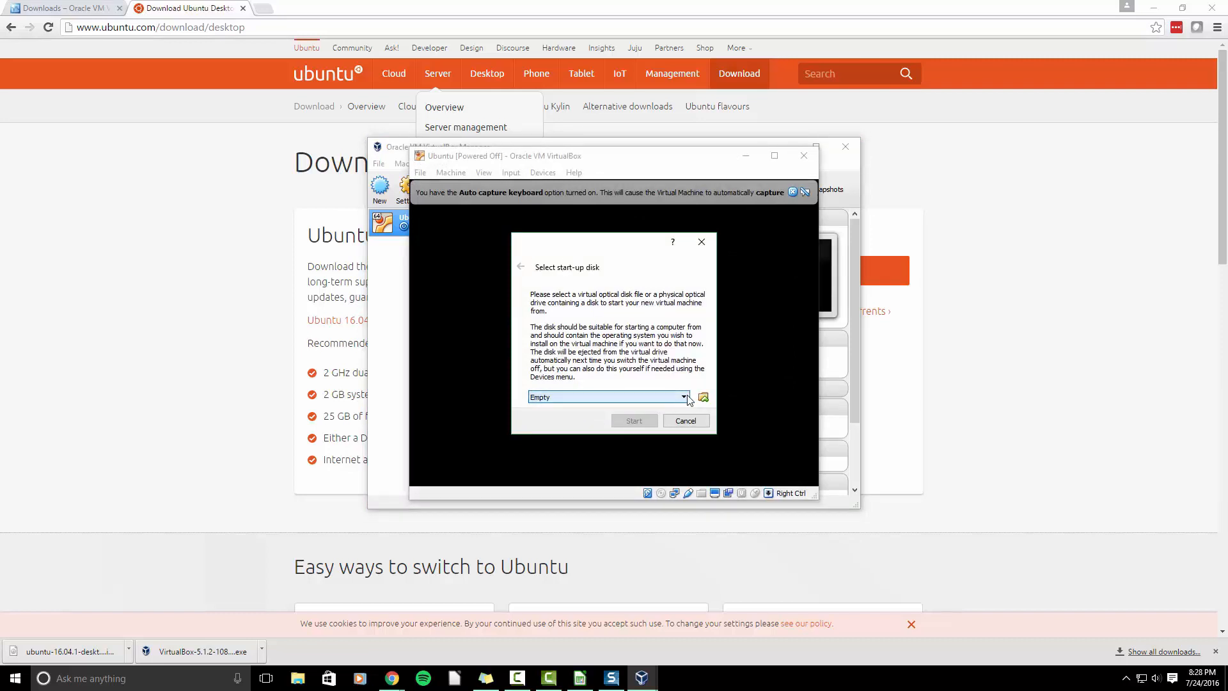
{"action": "left_click", "coordinate": [703, 398]}
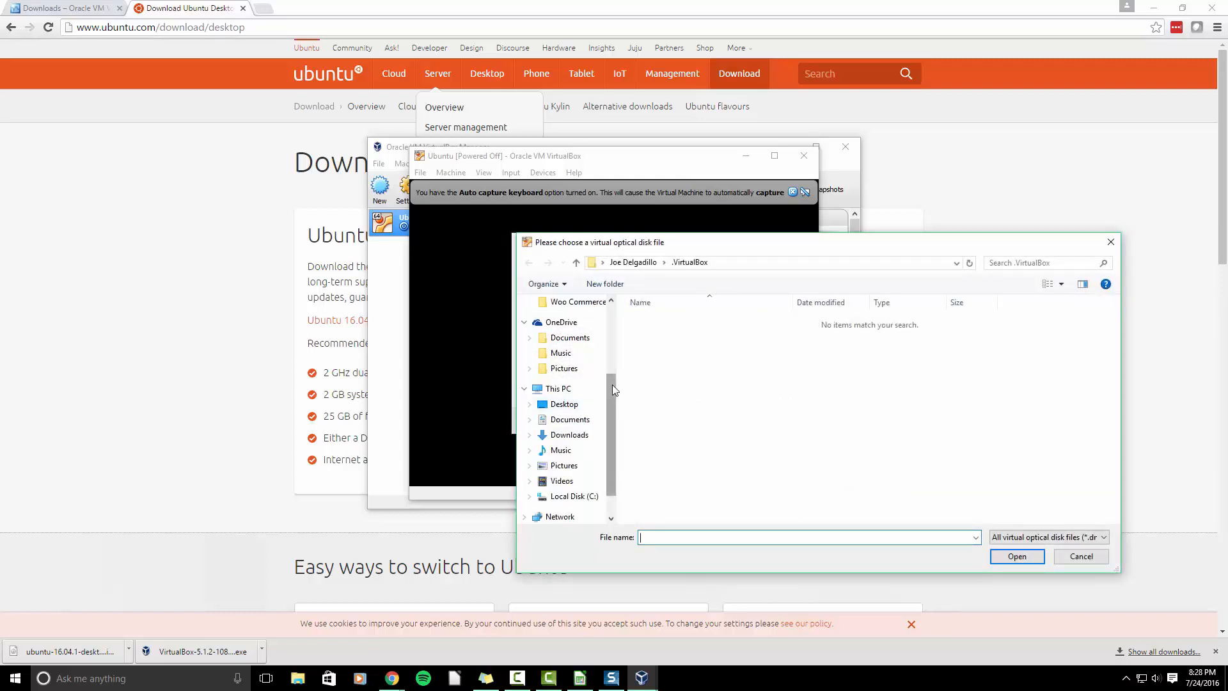
{"action": "left_click", "coordinate": [567, 436]}
{"action": "left_click", "coordinate": [658, 339]}
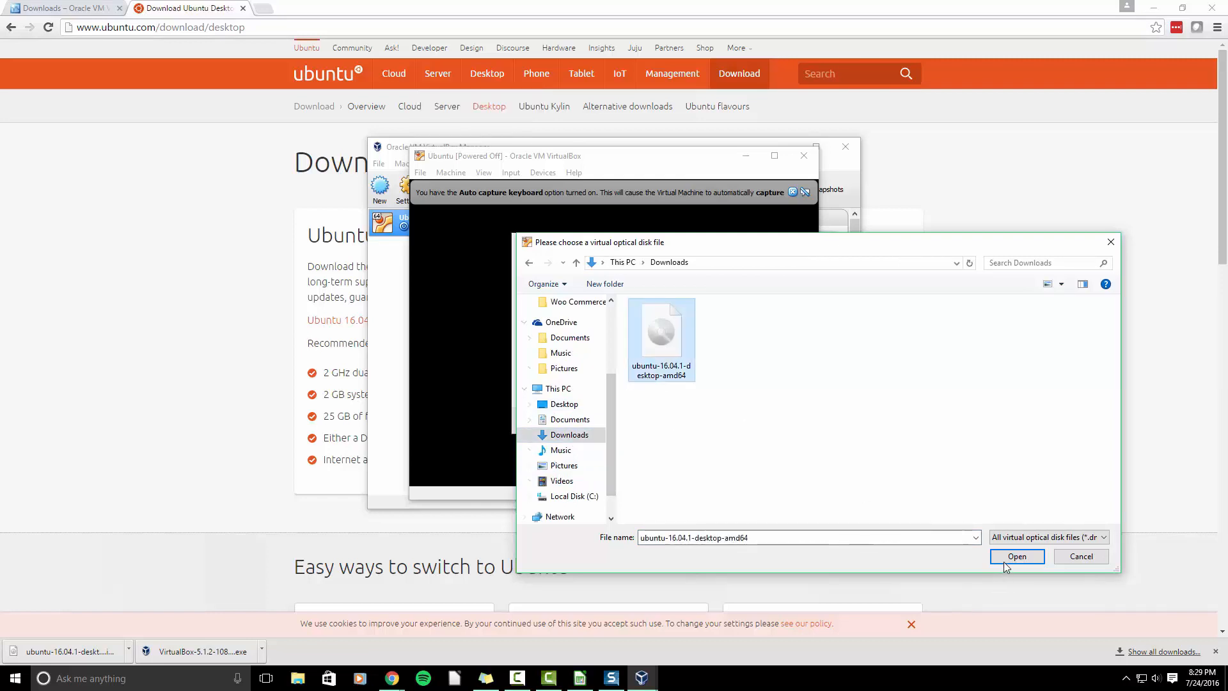
{"action": "left_click", "coordinate": [1009, 554]}
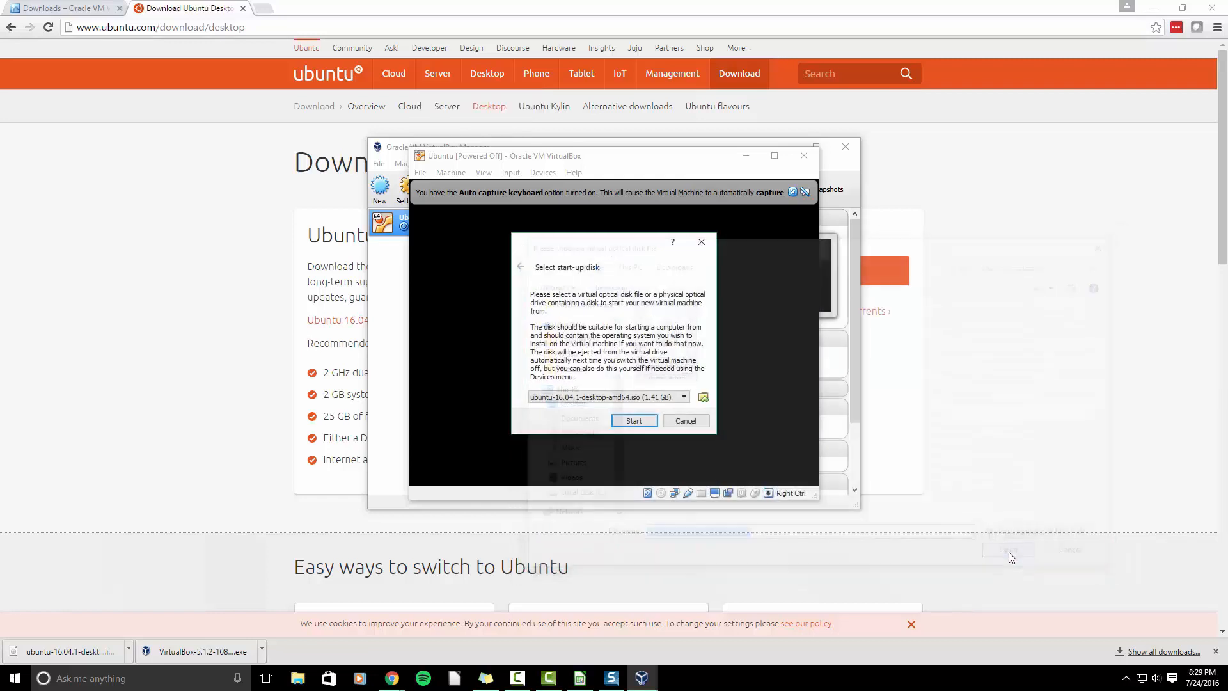
{"action": "left_click", "coordinate": [631, 423]}
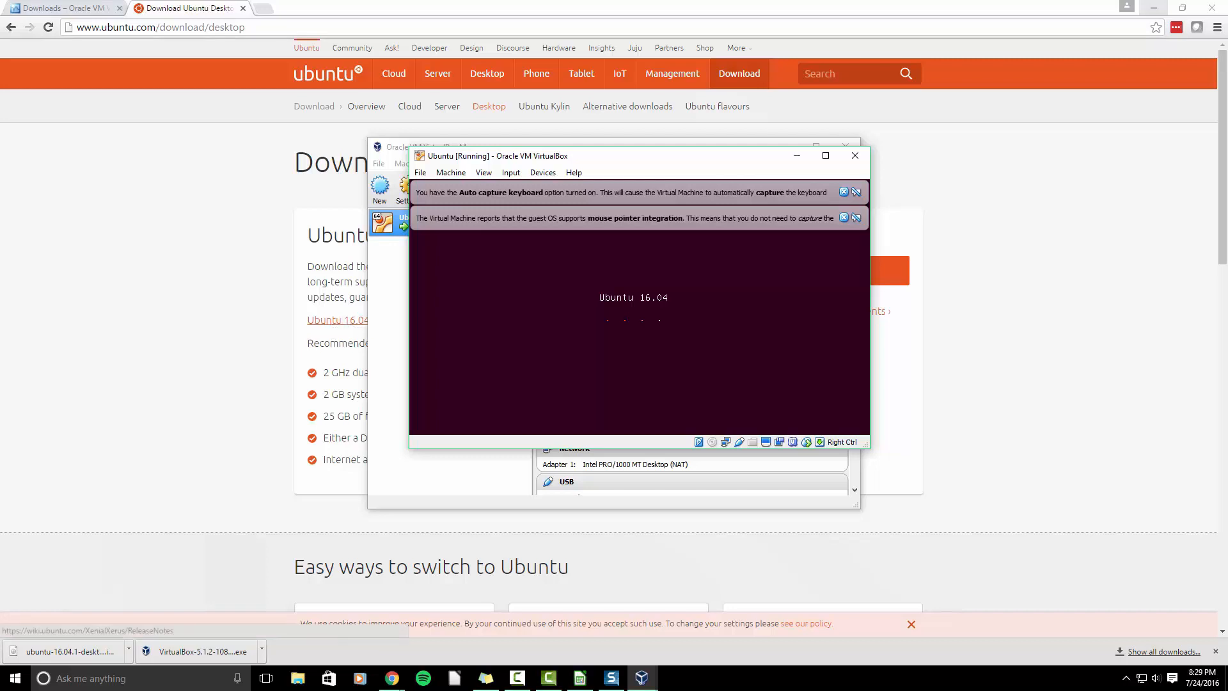
- Enlarge the running virtual machine's window and switch it to full-screen mode
{"action": "left_click_drag", "start_coordinate": [865, 444], "coordinate": [921, 513]}
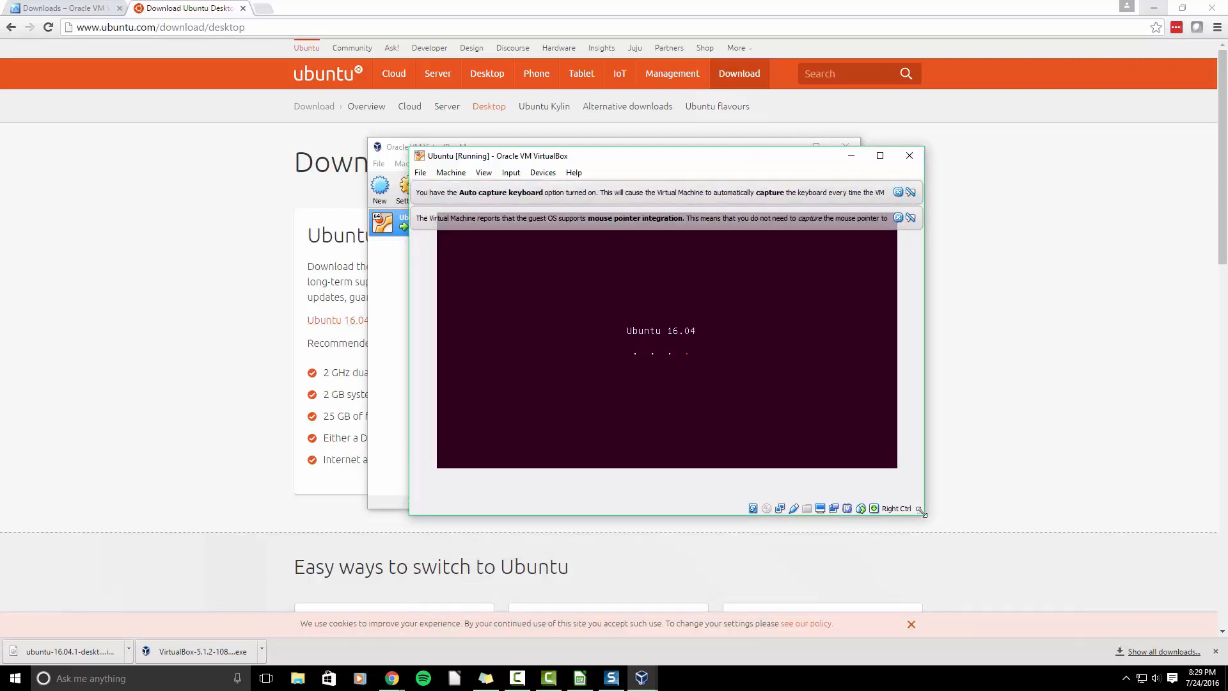
{"action": "left_click", "coordinate": [484, 173]}
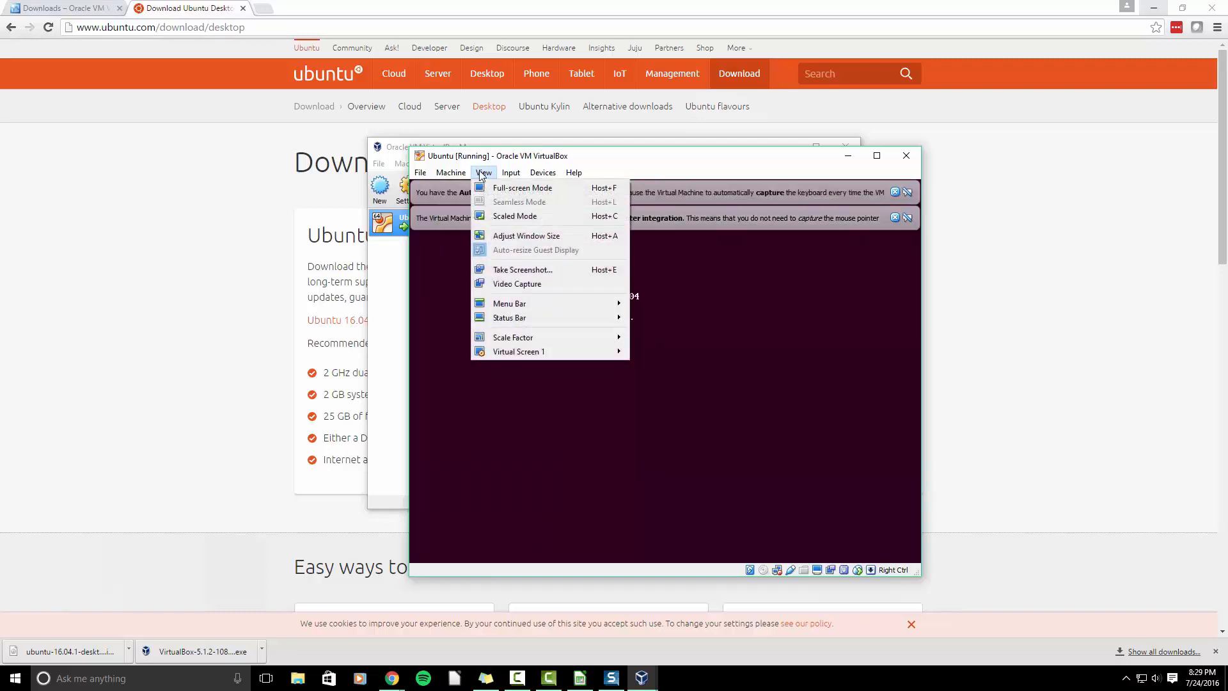
{"action": "left_click", "coordinate": [501, 187]}
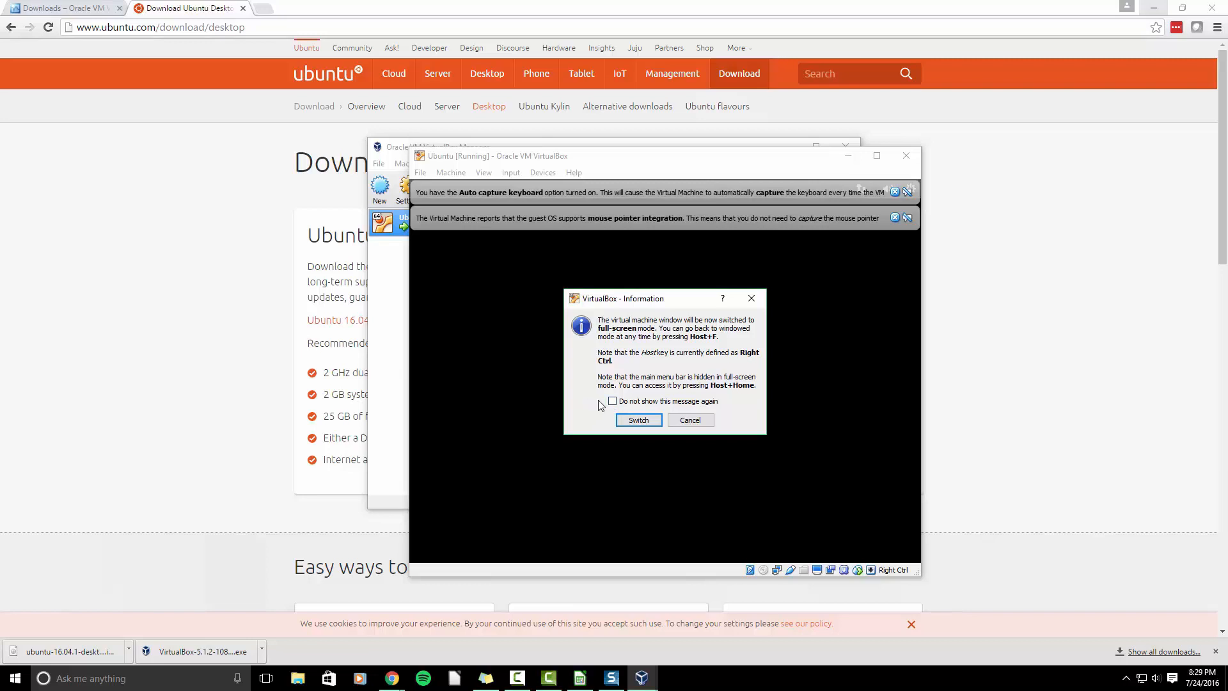
{"action": "left_click", "coordinate": [638, 420]}
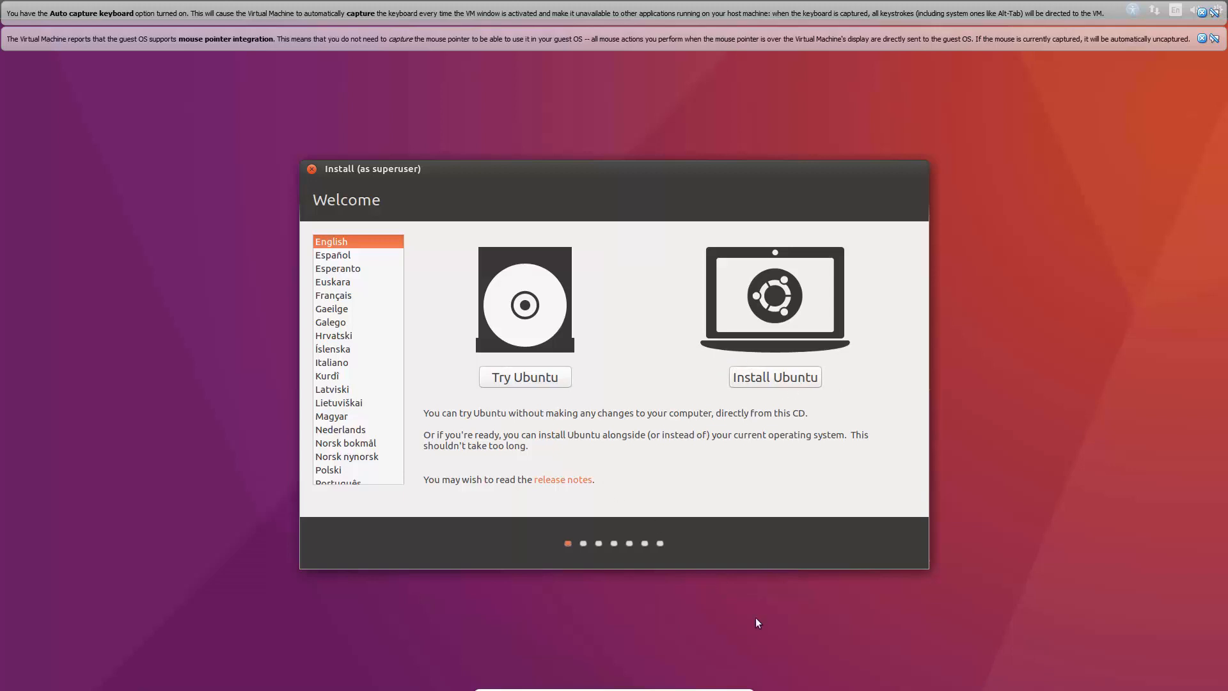
- Start installing Ubuntu with updates downloaded during installation, erasing the virtual disk and writing the partition changes
{"action": "left_click", "coordinate": [760, 380]}
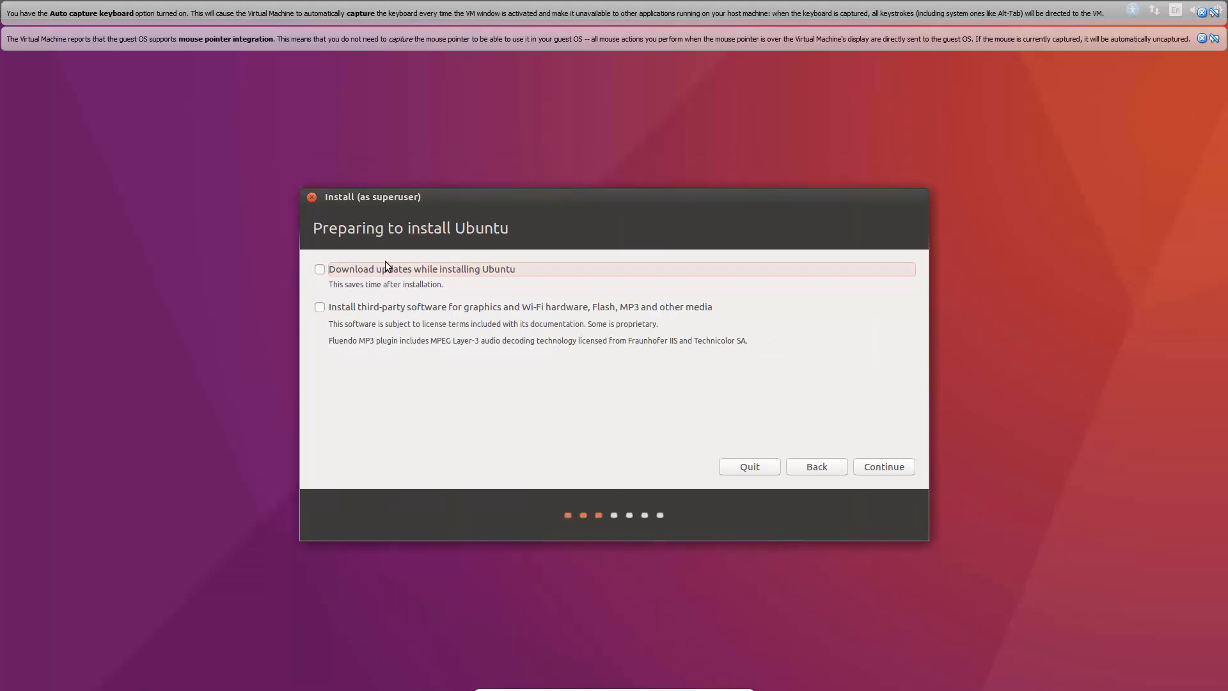
{"action": "left_click", "coordinate": [320, 269]}
{"action": "left_click", "coordinate": [865, 468]}
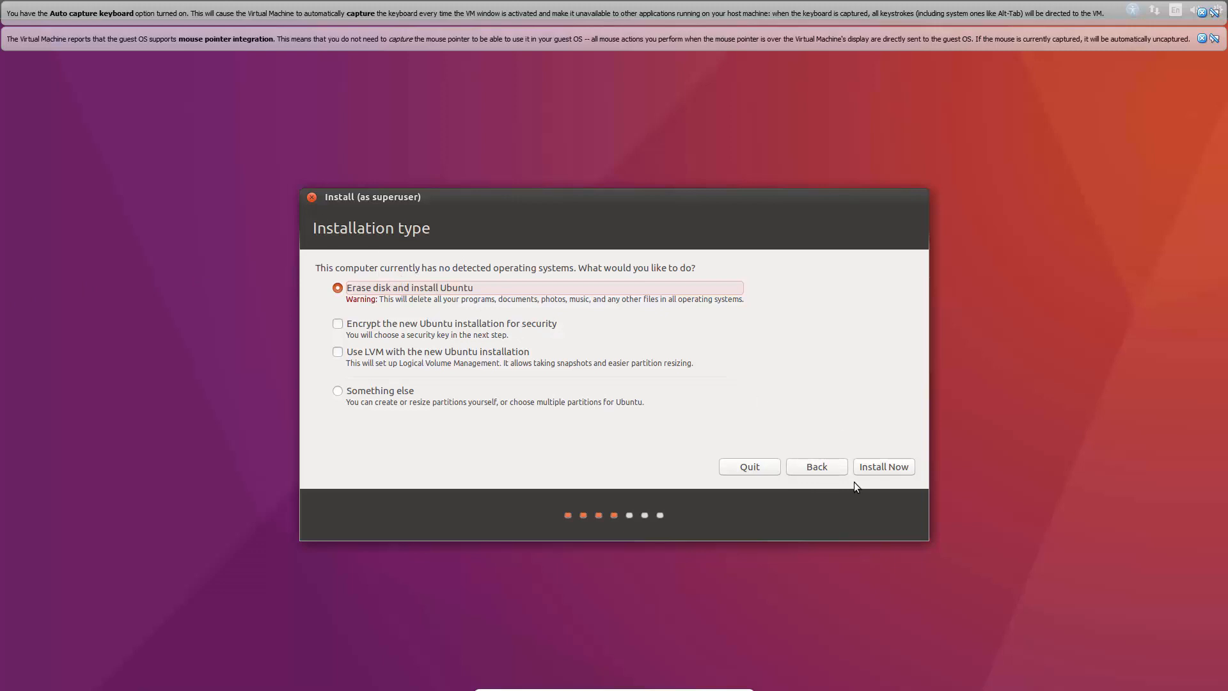
{"action": "left_click", "coordinate": [869, 467]}
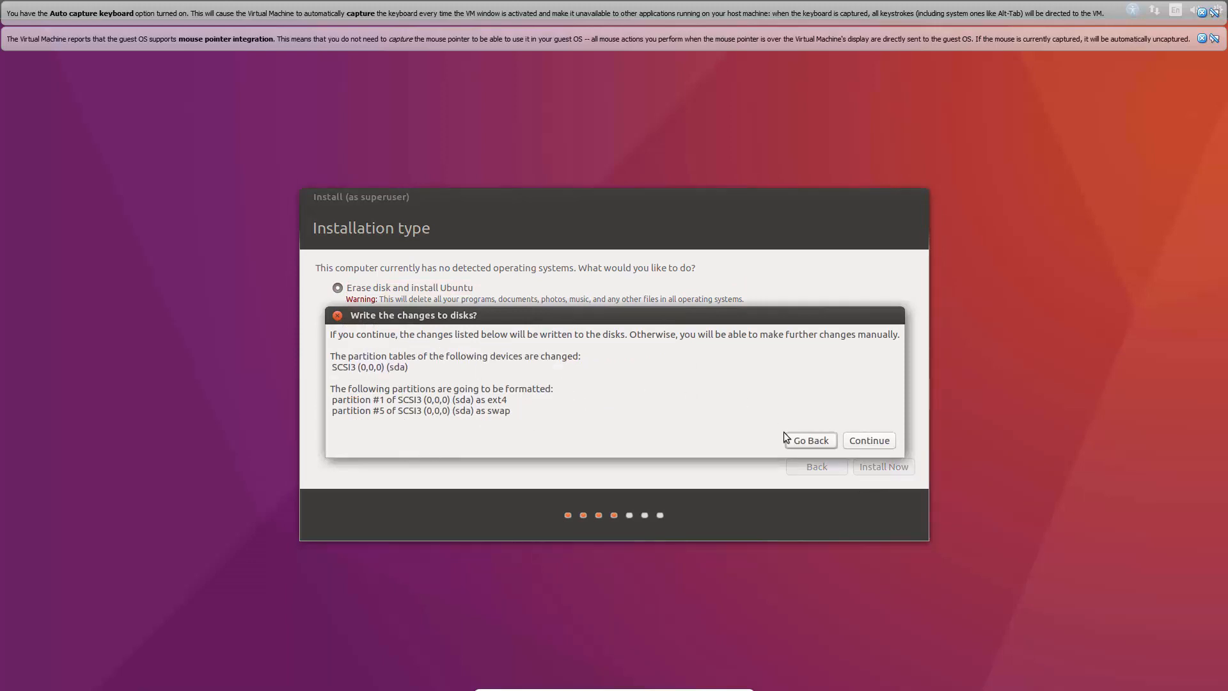
{"action": "left_click", "coordinate": [865, 443]}
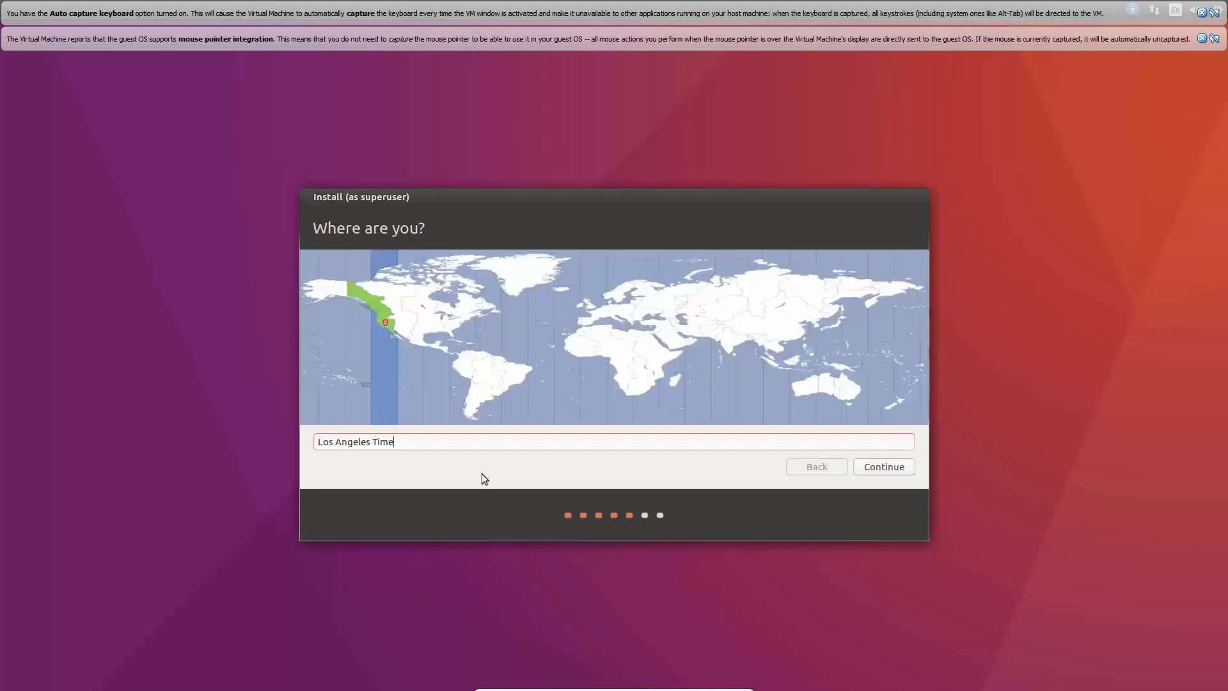
- Accept the Los Angeles time zone and the English (US) keyboard layout for the installation
{"action": "left_click", "coordinate": [896, 466]}
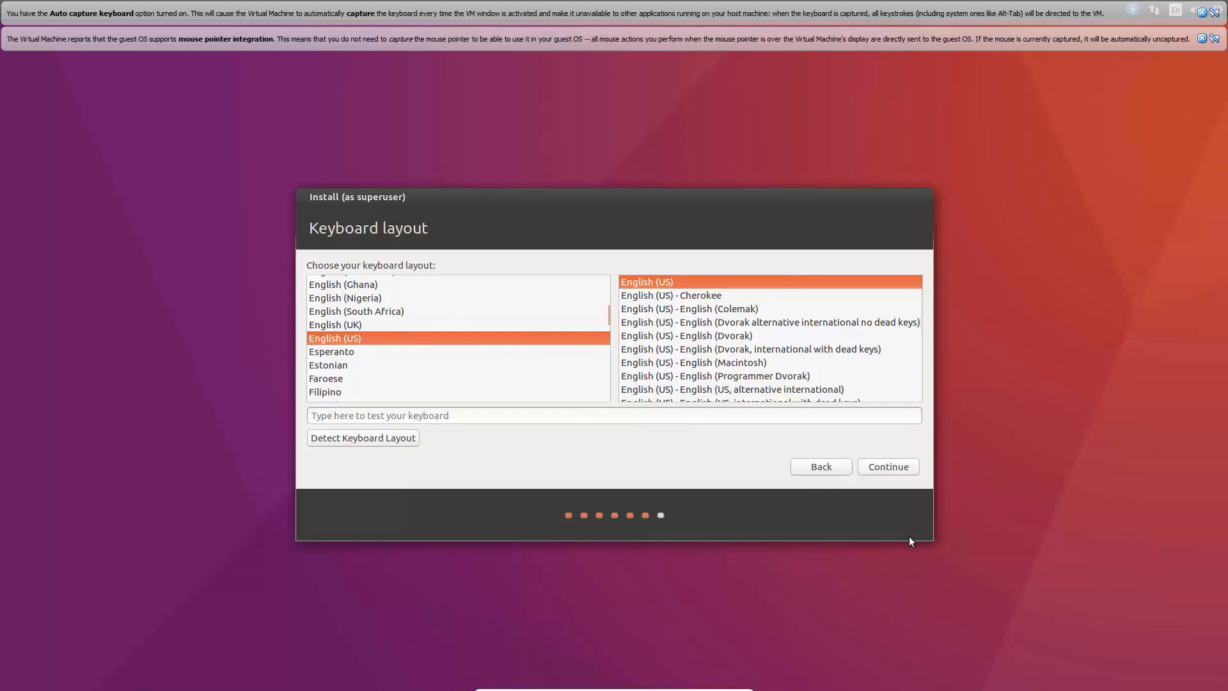
{"action": "left_click", "coordinate": [896, 467]}
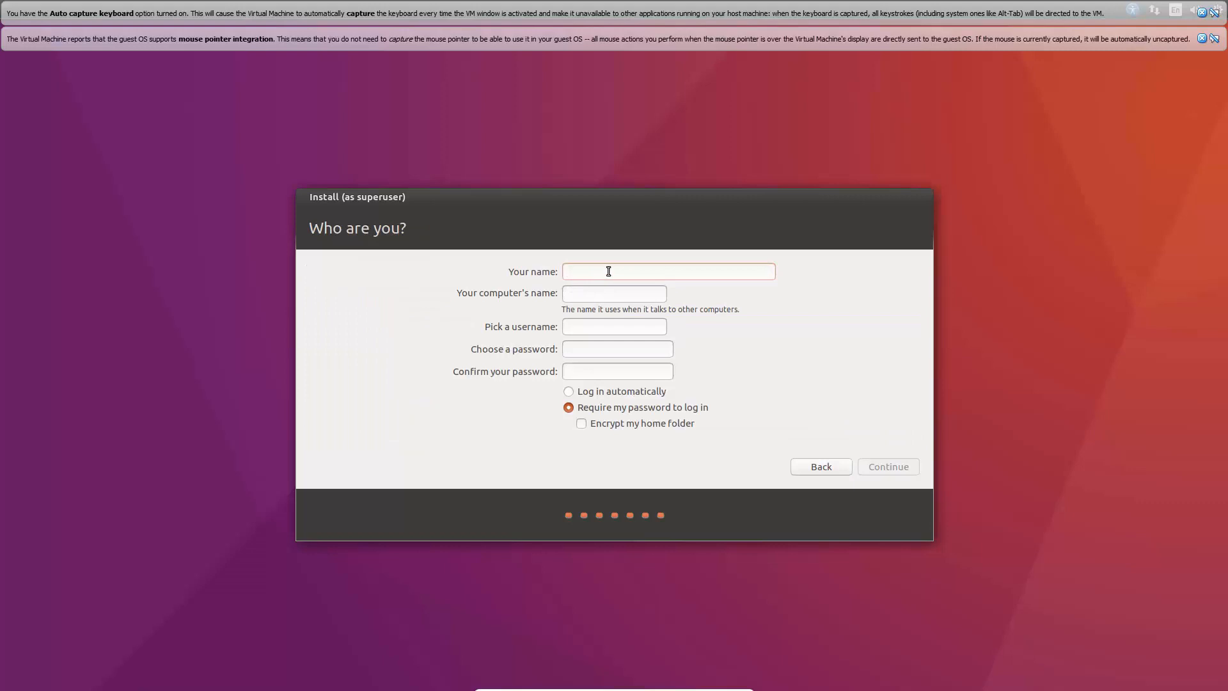
- Enter the user's name, choose and confirm the account password with automatic login, and continue the installation
{"action": "type", "text": "Joe"}
{"action": "left_click", "coordinate": [596, 348]}
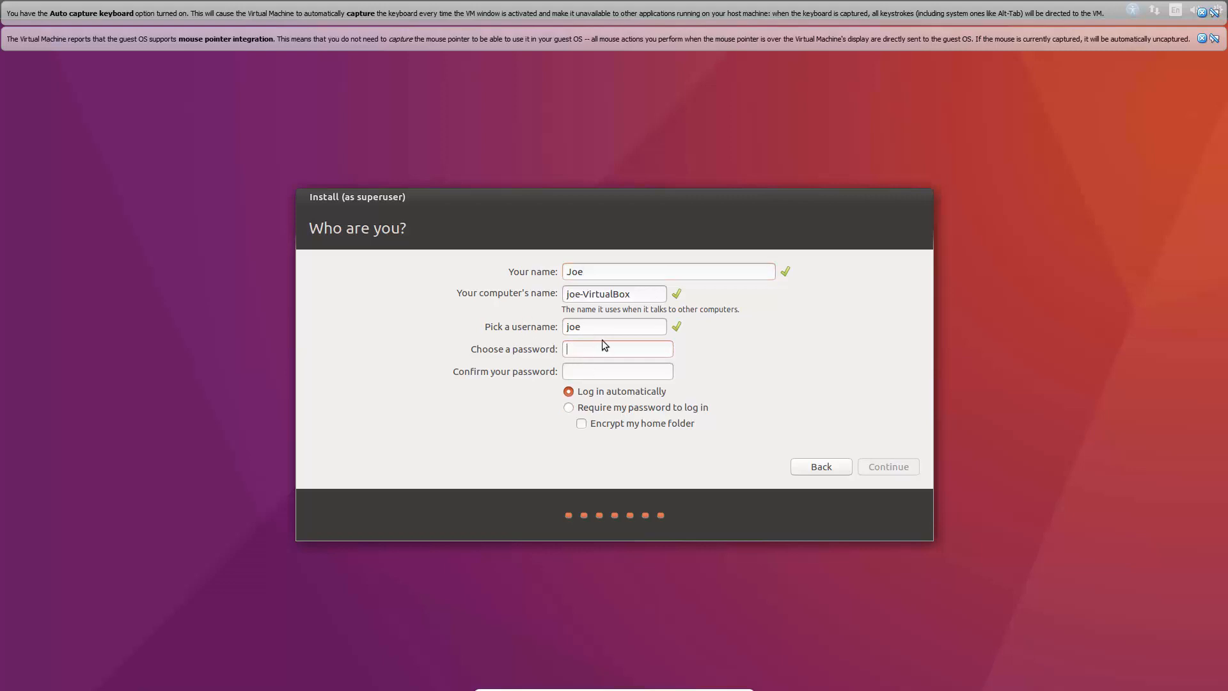
{"action": "type", "text": "●●●●●●●●●●●●"}
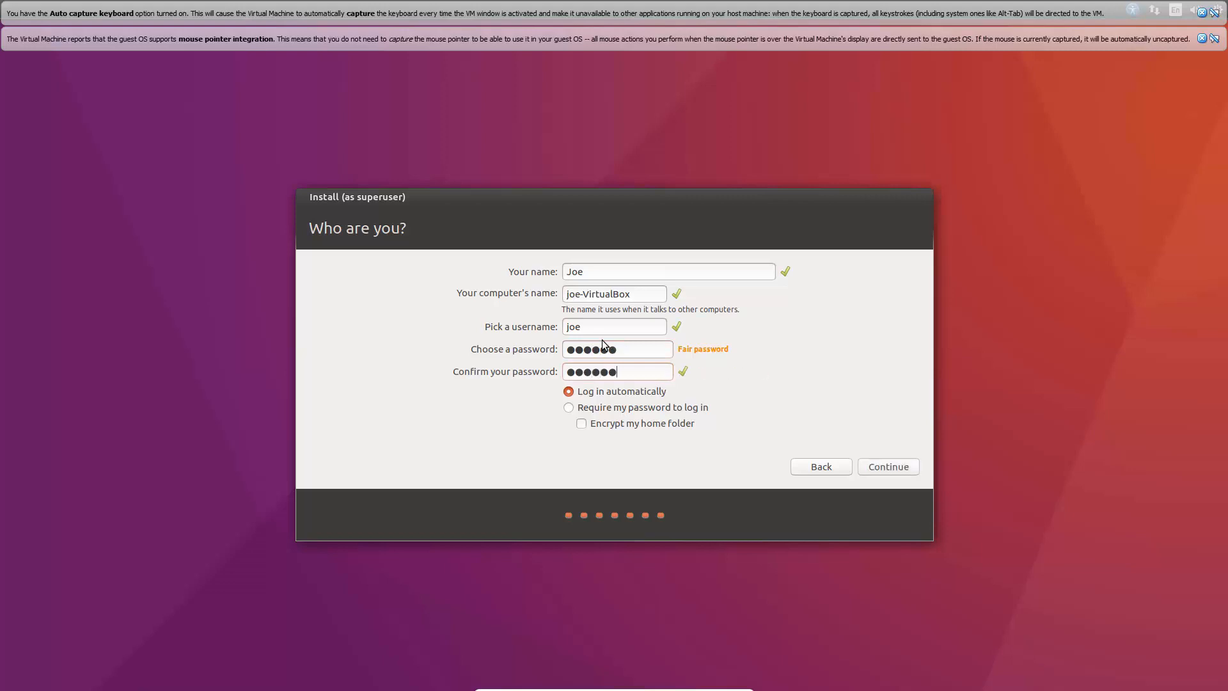
{"action": "left_click", "coordinate": [863, 469]}
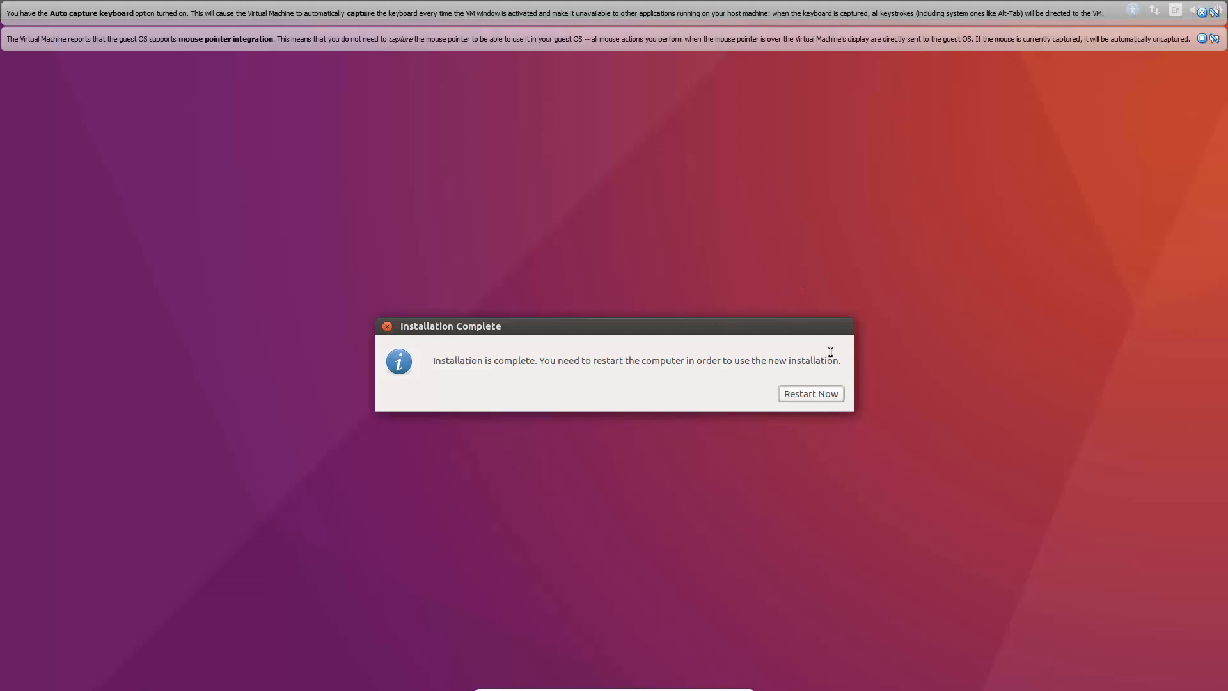
- Restart the virtual machine into the new Ubuntu installation and dismiss the Keyboard Shortcuts overlay
{"action": "left_click", "coordinate": [811, 394]}
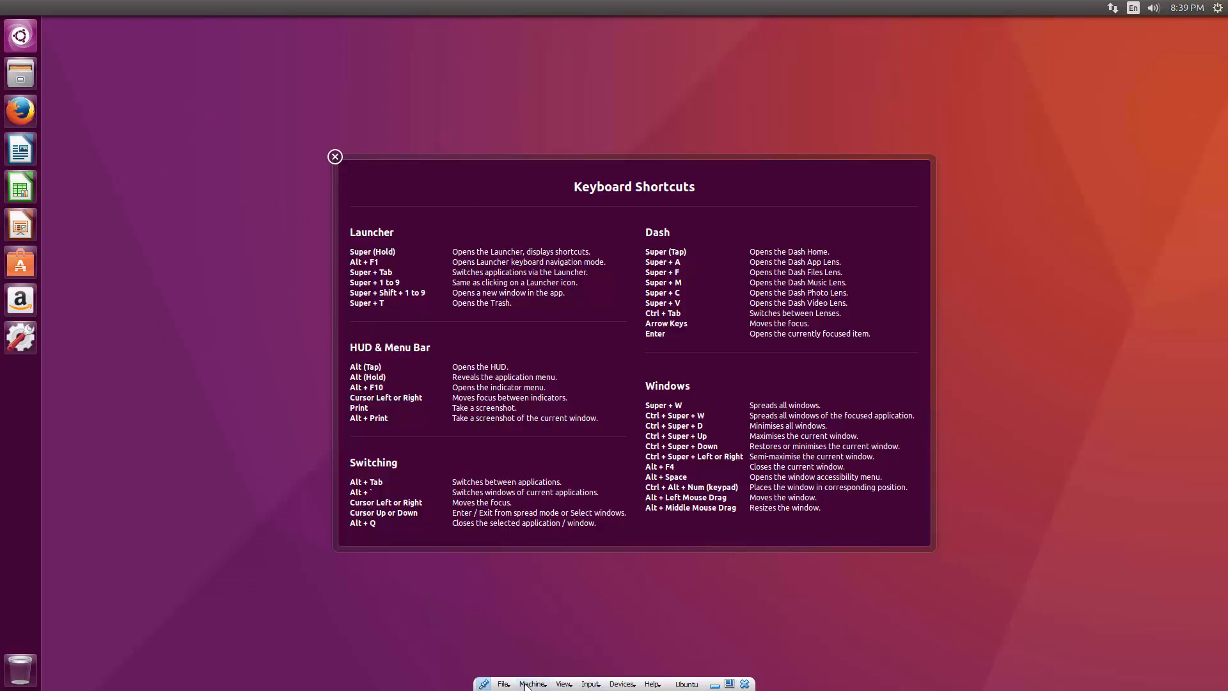
{"action": "left_click", "coordinate": [564, 684]}
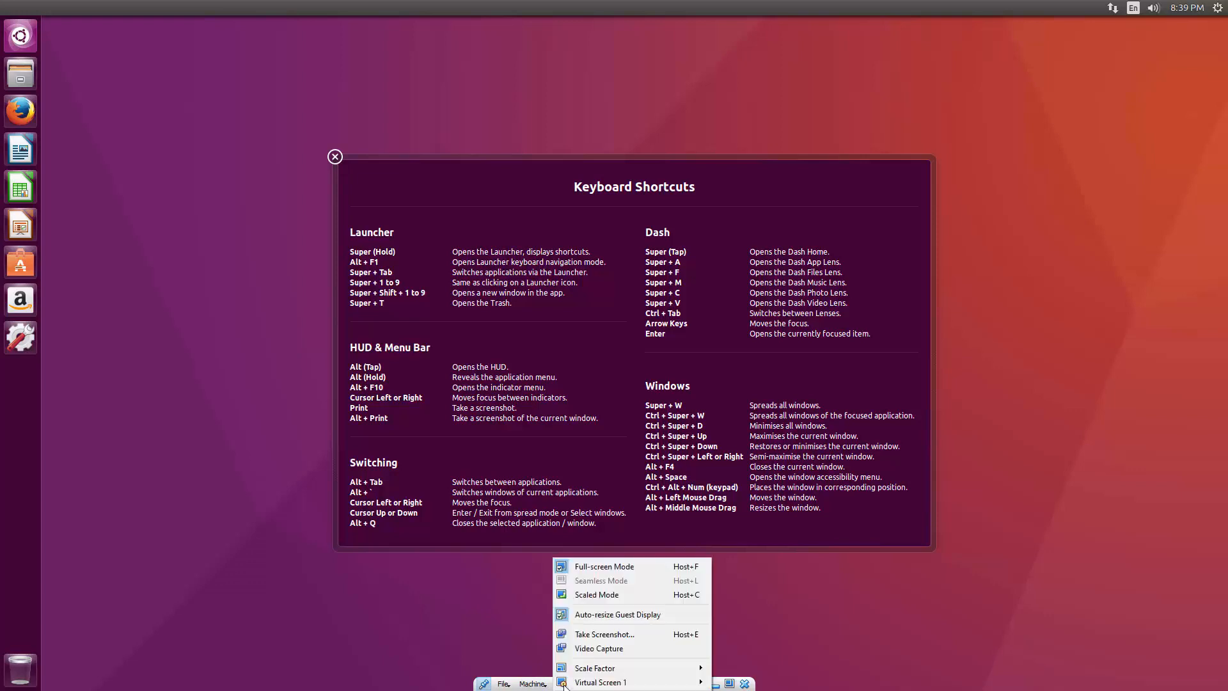
{"action": "left_click", "coordinate": [865, 590]}
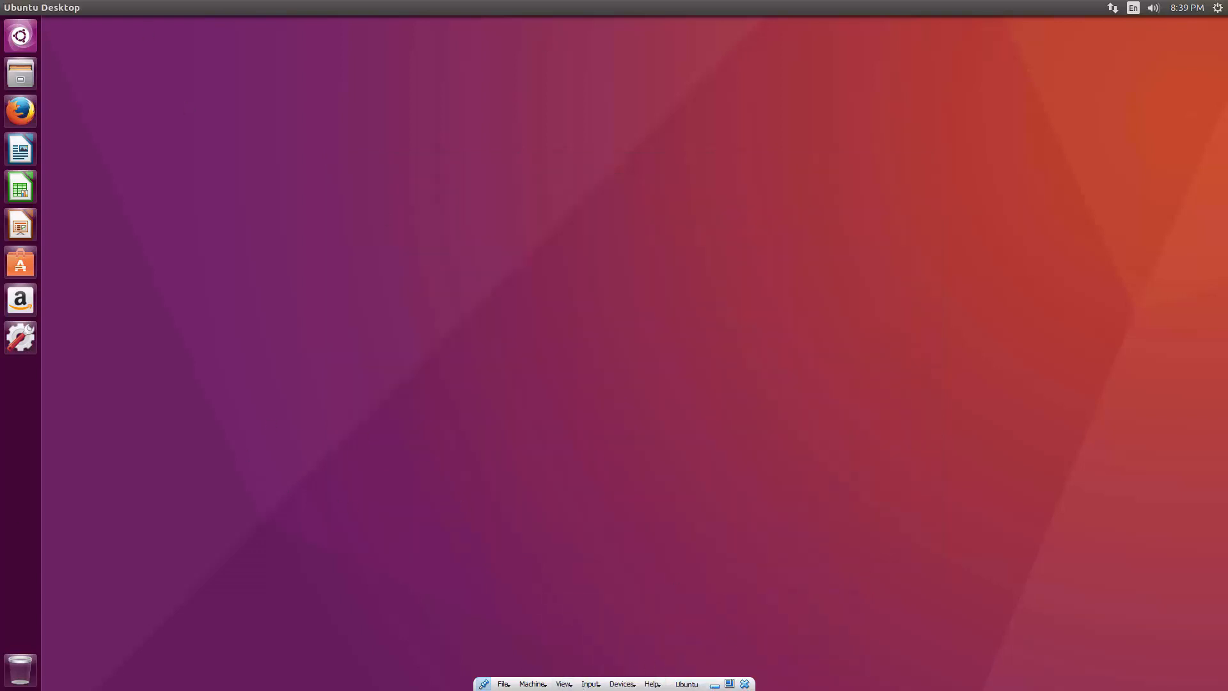
- Return the virtual machine from full-screen to windowed mode and move its window toward the middle of the desktop
{"action": "left_click", "coordinate": [536, 685]}
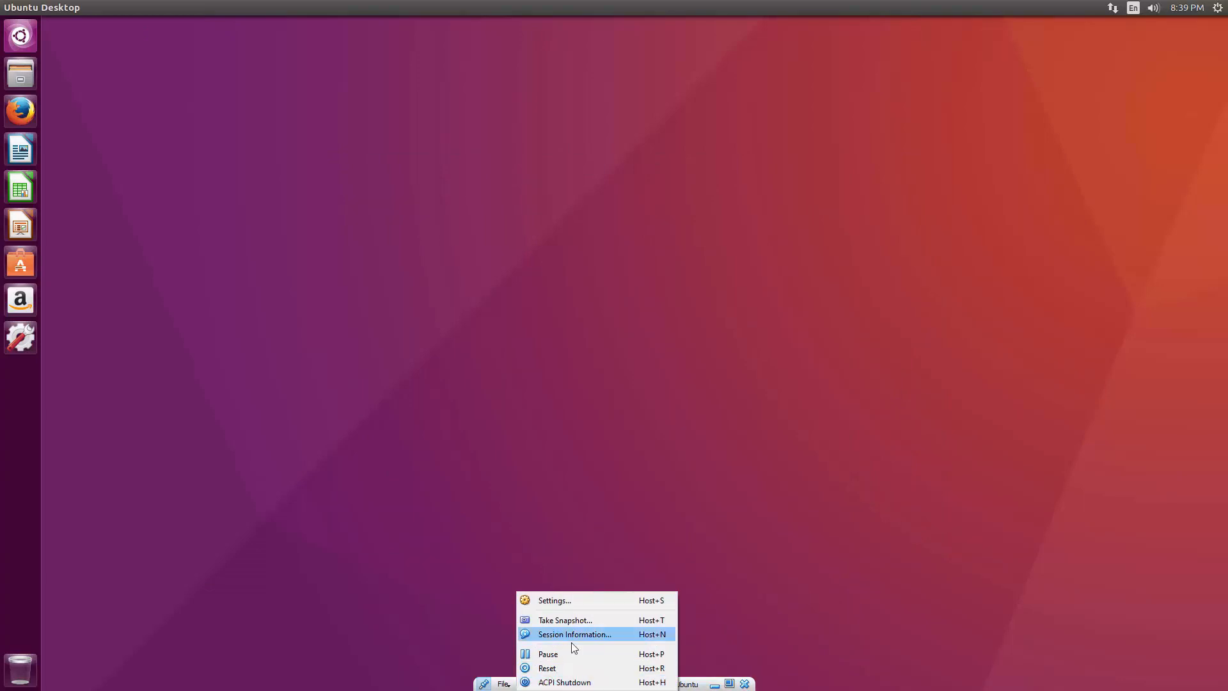
{"action": "left_click", "coordinate": [835, 588]}
{"action": "left_click", "coordinate": [565, 685]}
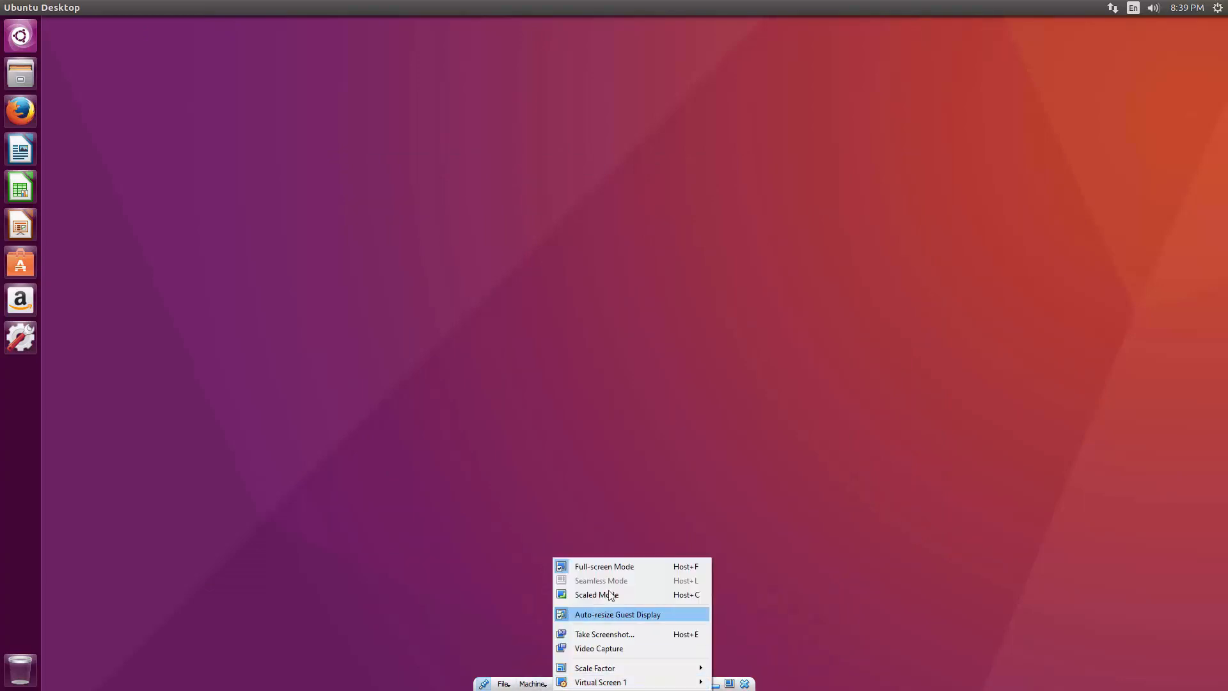
{"action": "left_click", "coordinate": [607, 563]}
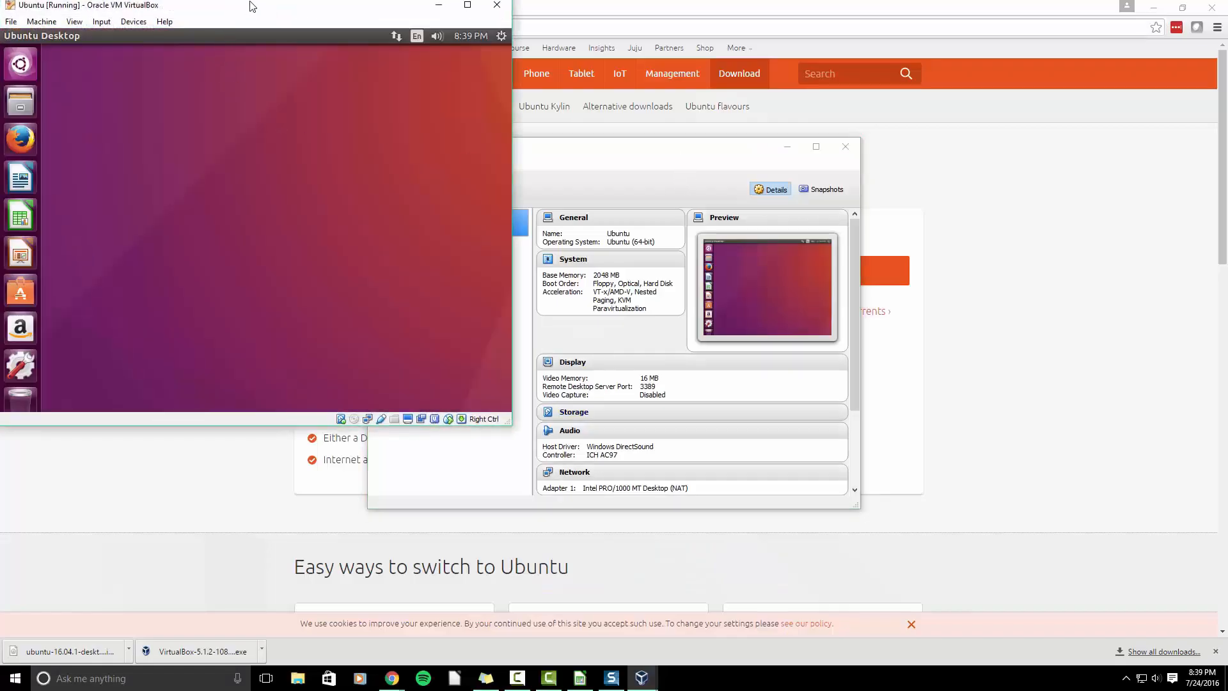
{"action": "left_click_drag", "start_coordinate": [250, 3], "coordinate": [598, 131]}
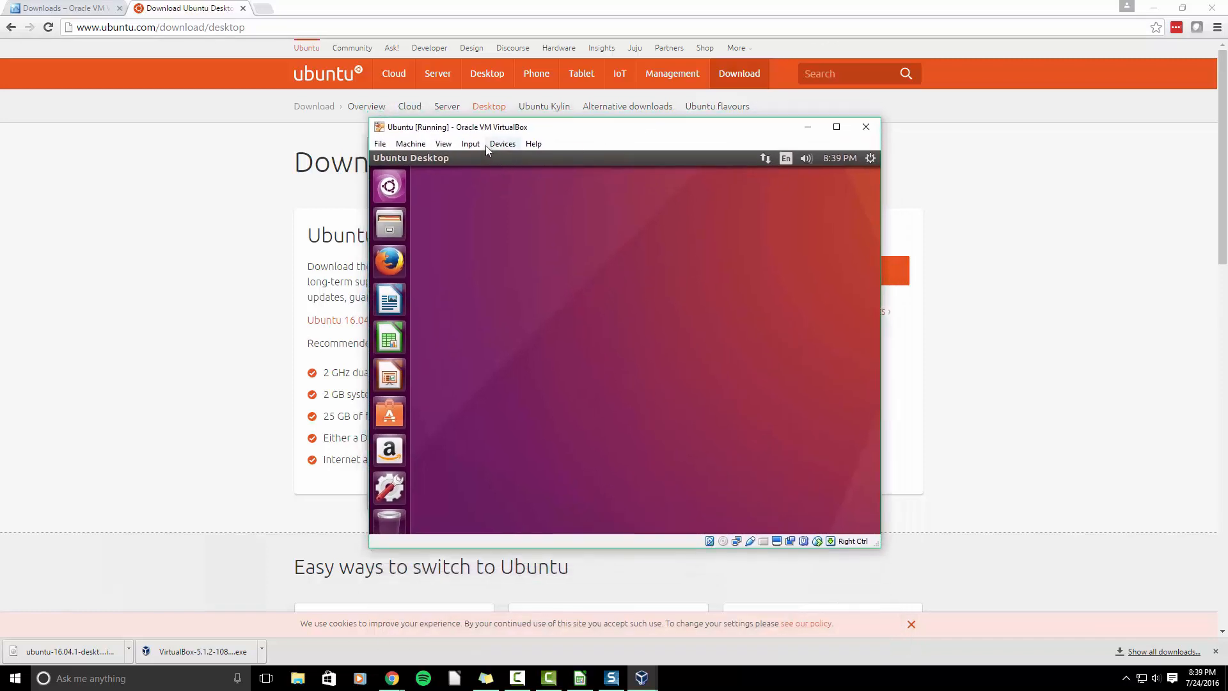
{"action": "left_click", "coordinate": [502, 143]}
{"action": "mouse_move", "coordinate": [551, 165]}
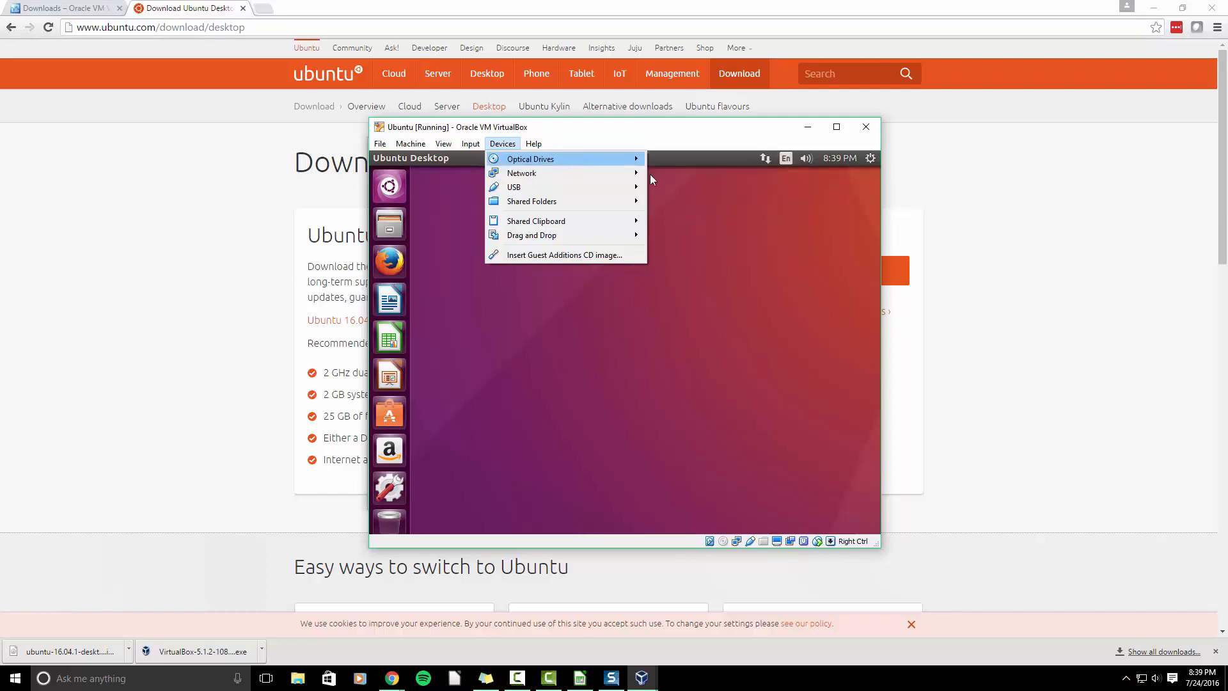
{"action": "mouse_move", "coordinate": [633, 159]}
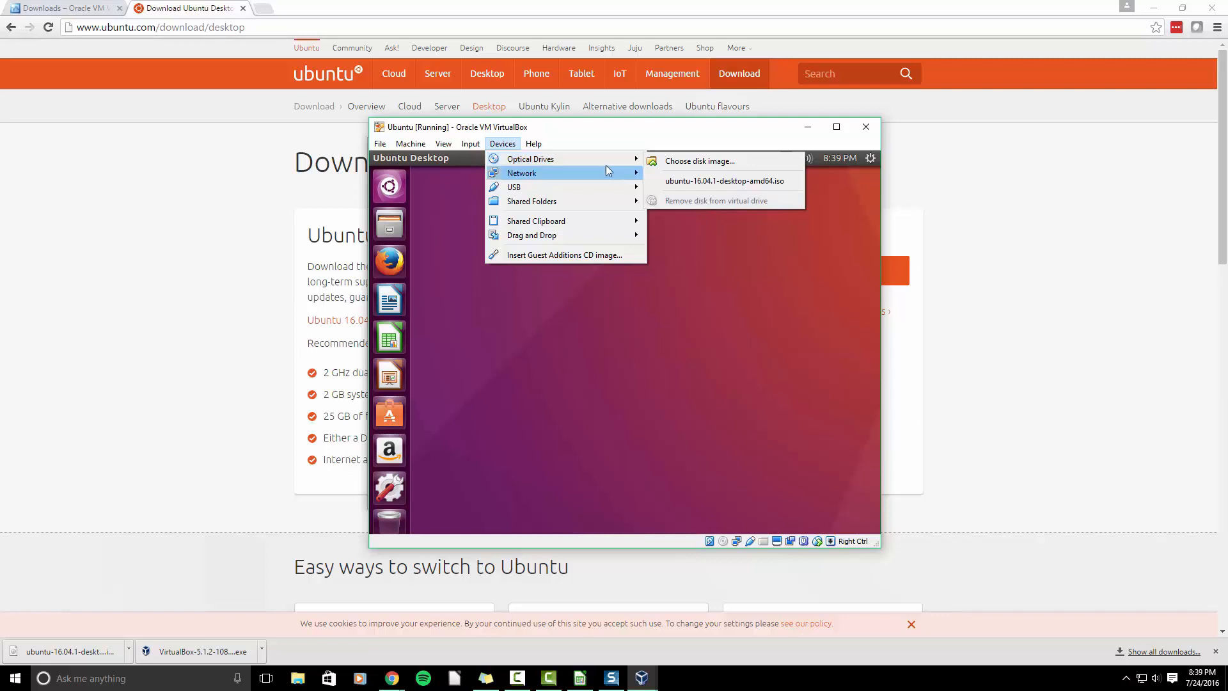
{"action": "left_click", "coordinate": [518, 144]}
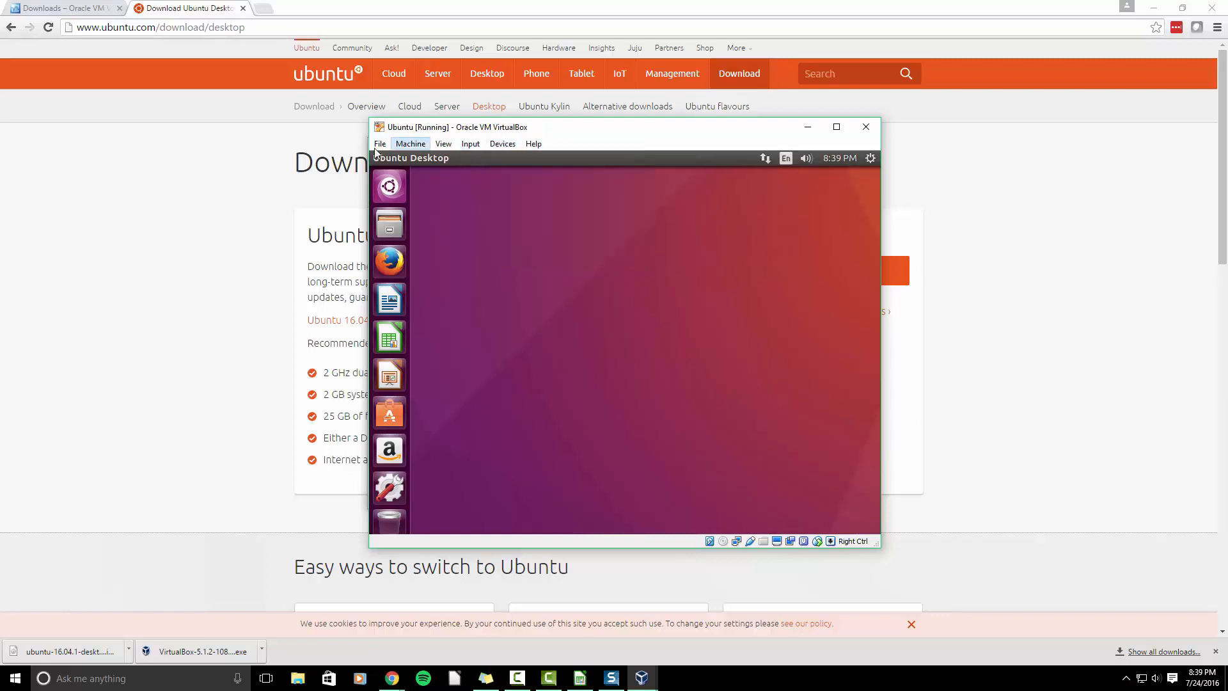
- Switch the running Ubuntu virtual machine to full-screen mode
{"action": "left_click", "coordinate": [409, 143]}
{"action": "mouse_move", "coordinate": [410, 141]}
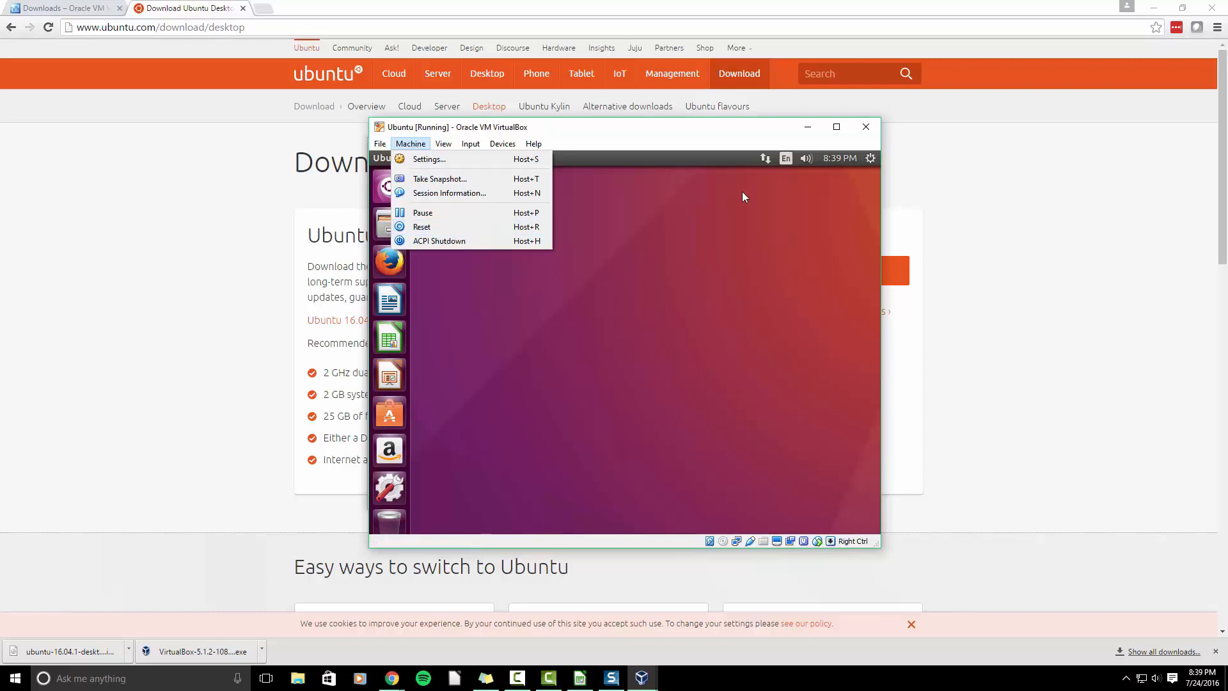
{"action": "left_click", "coordinate": [700, 133]}
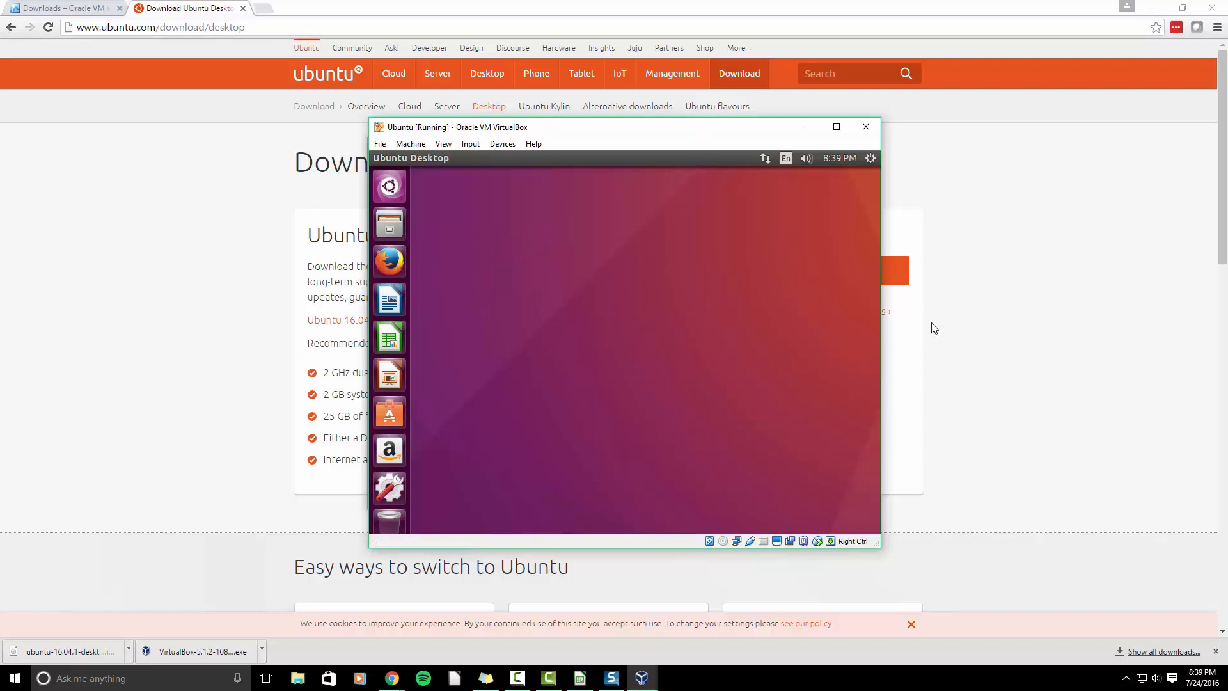
{"action": "left_click", "coordinate": [444, 144]}
{"action": "left_click", "coordinate": [448, 159]}
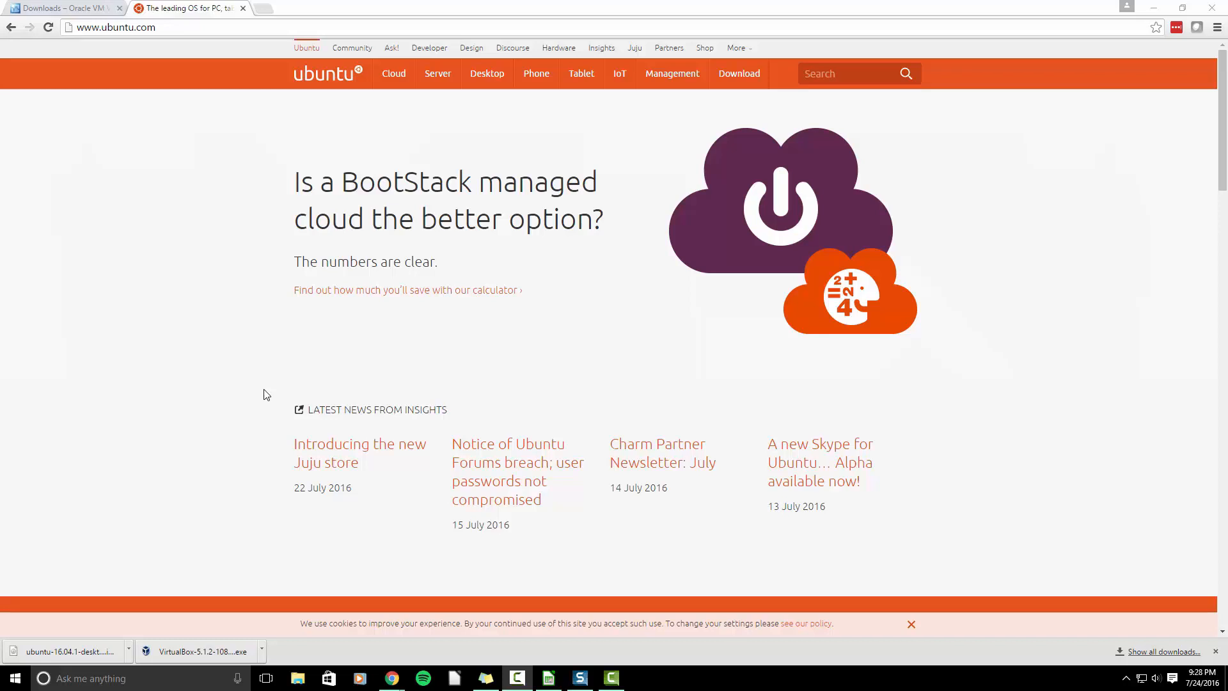
- Search the web for unetbootin in a new browser tab and open the UNetbootin homepage
{"action": "left_click", "coordinate": [262, 8]}
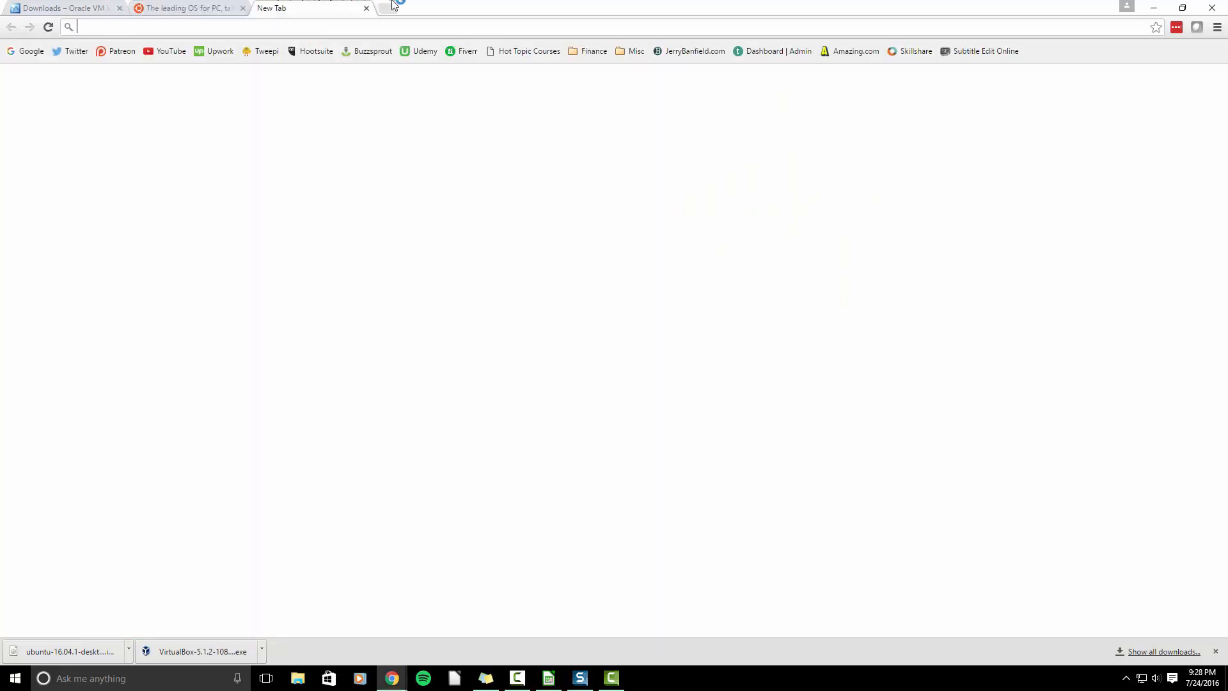
{"action": "type", "text": "unetb"}
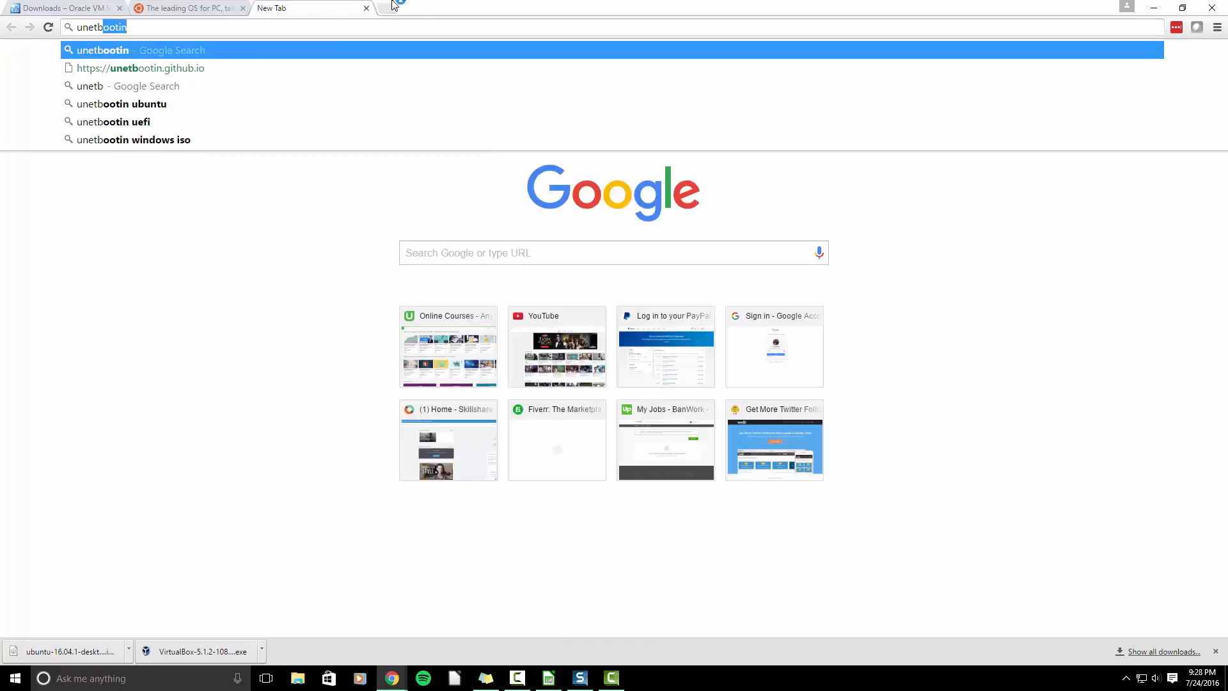
{"action": "type", "text": "ootin"}
{"action": "key", "text": "Return"}
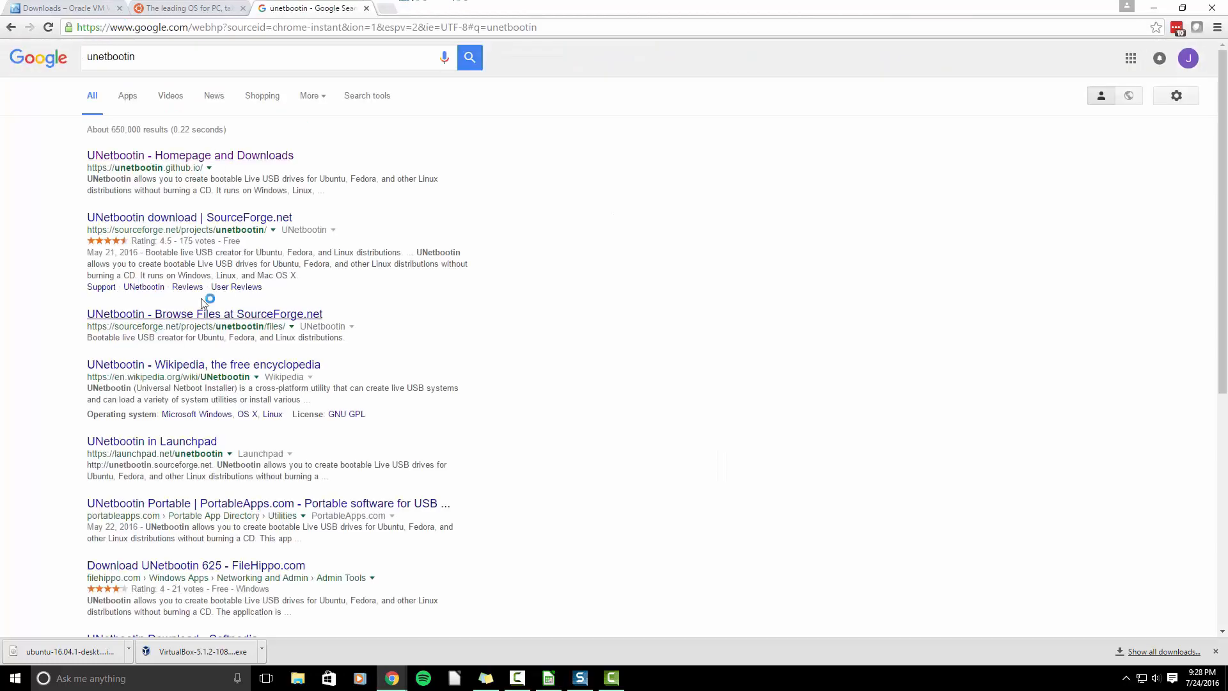
{"action": "left_click", "coordinate": [241, 157]}
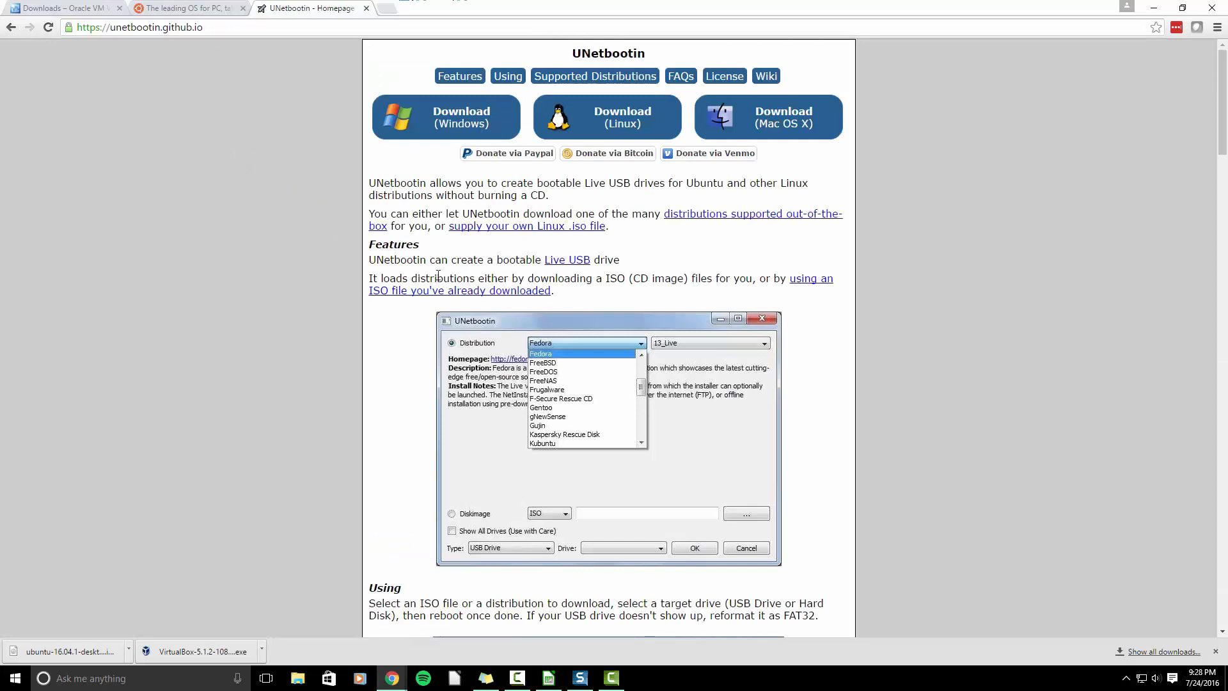
- Download the Windows version of UNetbootin, launch it, and close the file window of the E: drive
{"action": "left_click", "coordinate": [458, 121]}
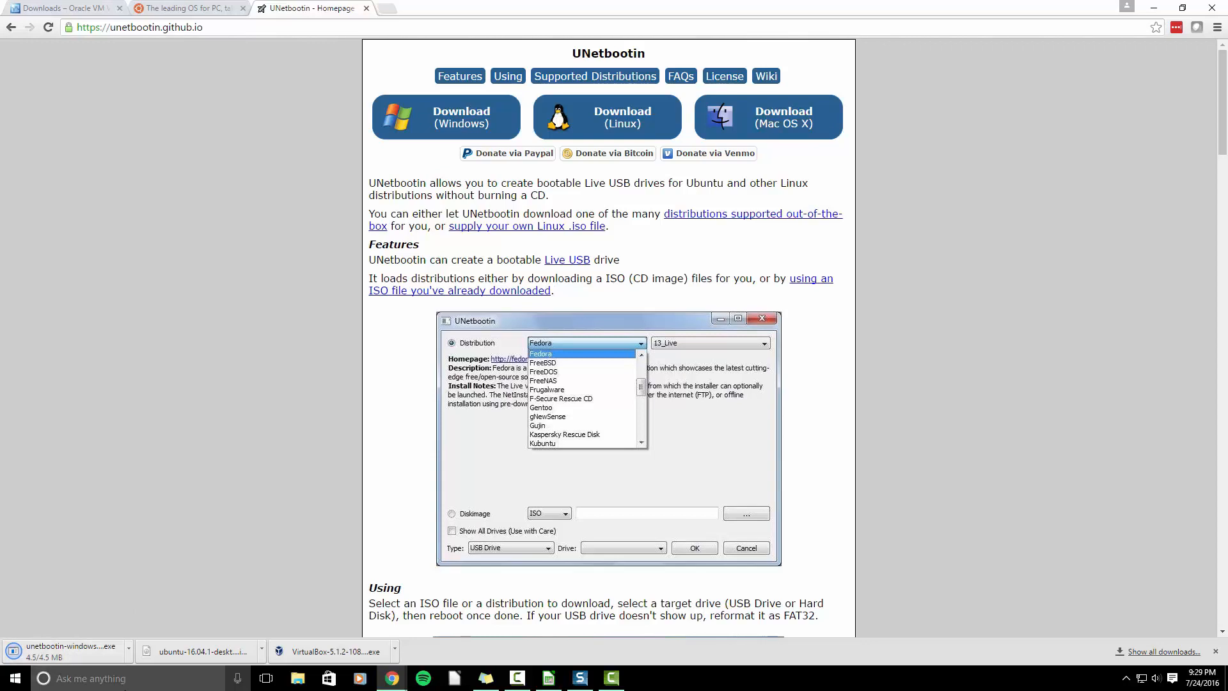
{"action": "left_click", "coordinate": [94, 653]}
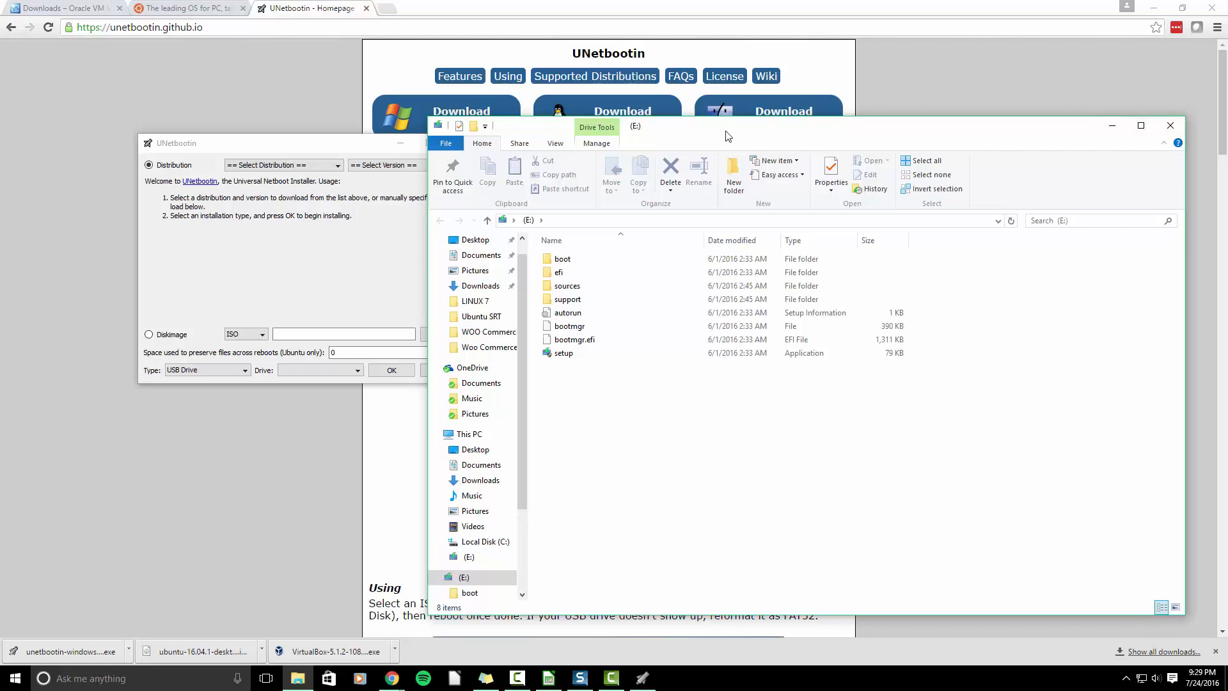
{"action": "left_click", "coordinate": [1169, 131]}
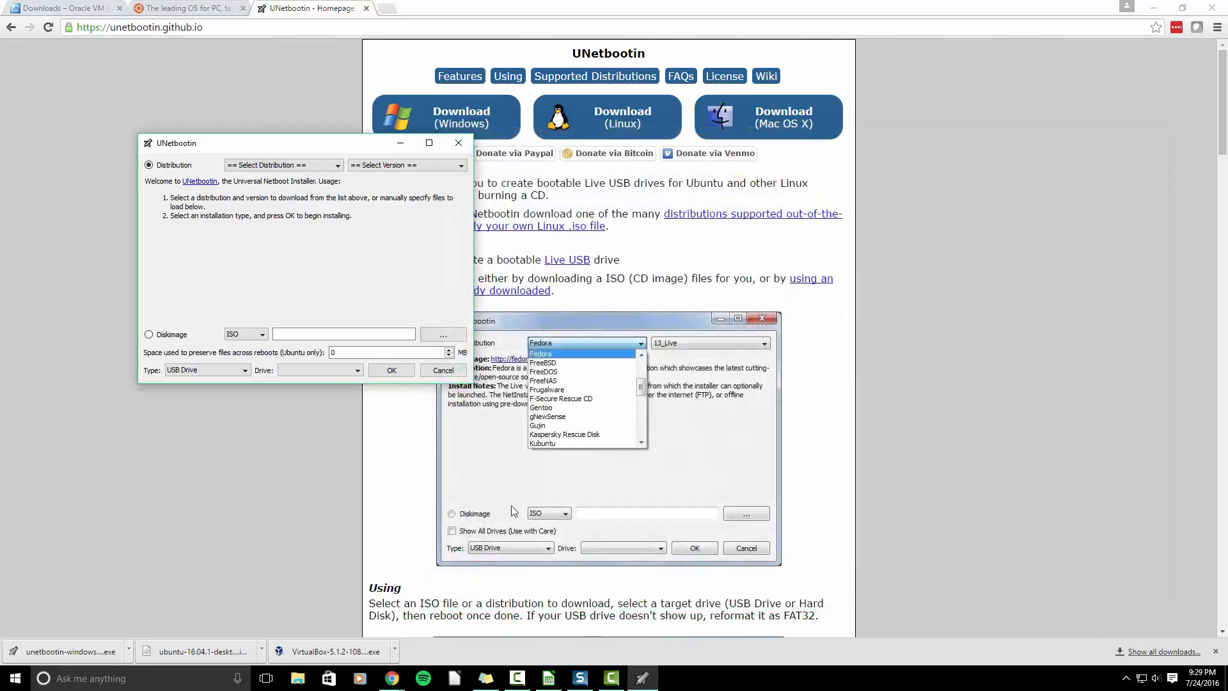
- Open Windows Disk Management and start formatting the removable disk's E: partition, accepting the loss of its data
{"action": "right_click", "coordinate": [16, 681]}
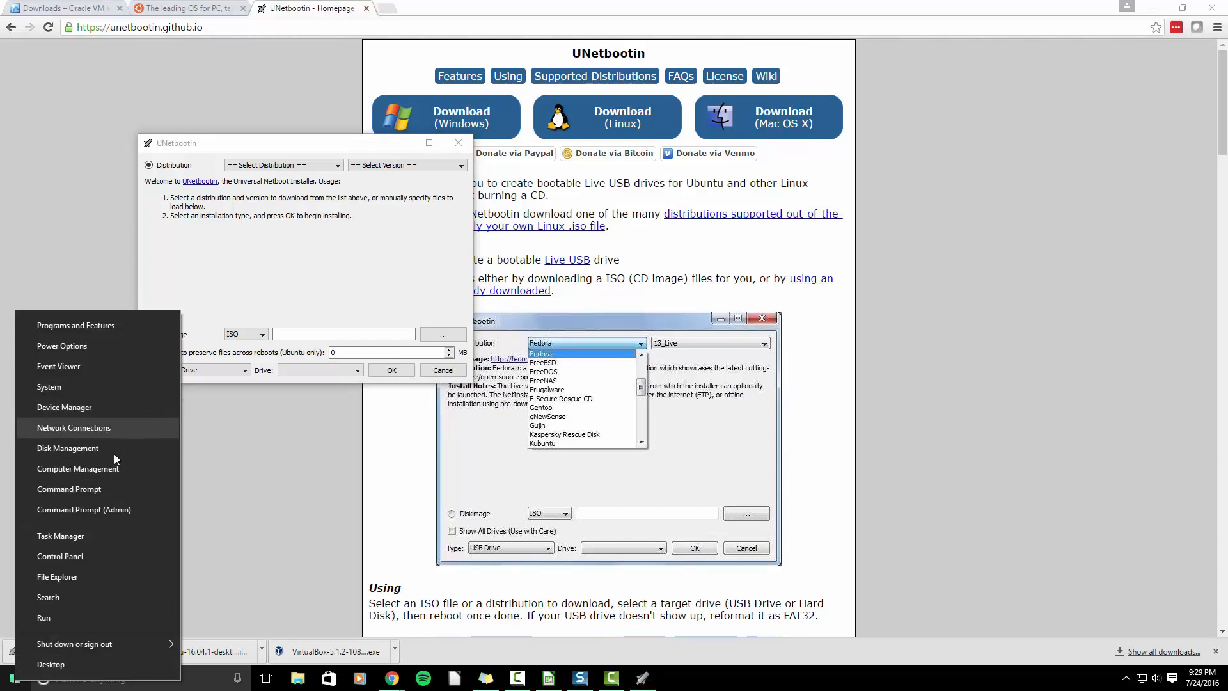
{"action": "left_click", "coordinate": [98, 454]}
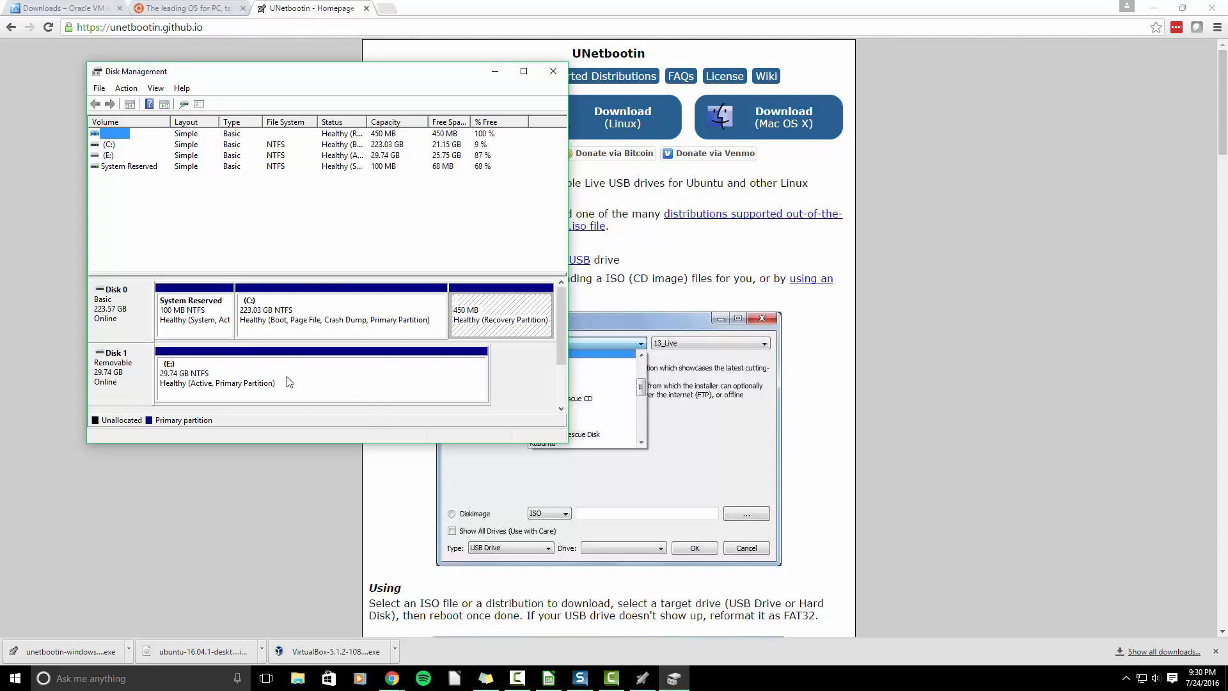
{"action": "left_click", "coordinate": [253, 374]}
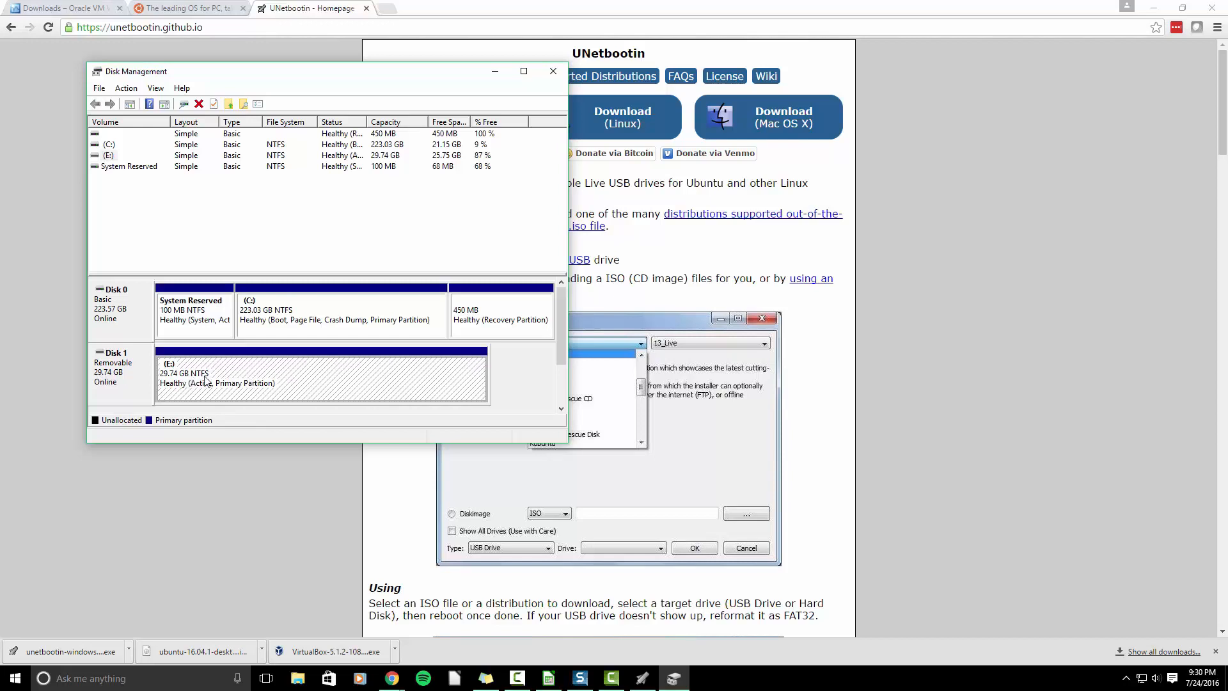
{"action": "right_click", "coordinate": [273, 379]}
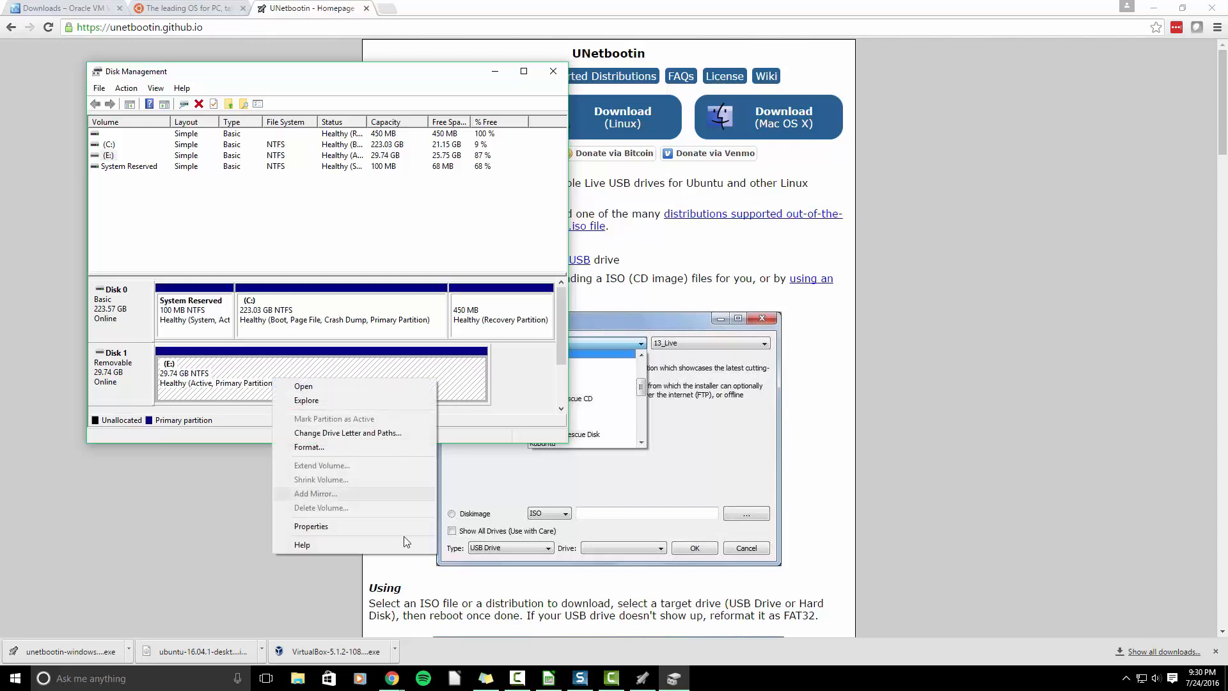
{"action": "left_click", "coordinate": [331, 447]}
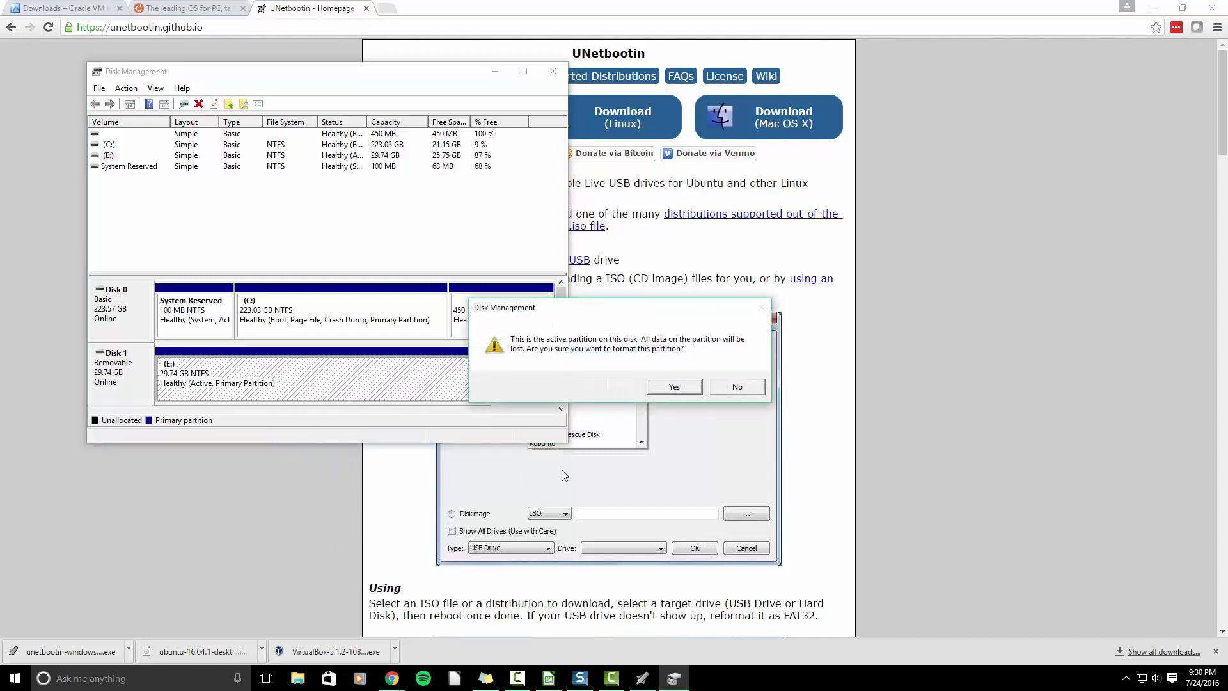
{"action": "left_click", "coordinate": [673, 387]}
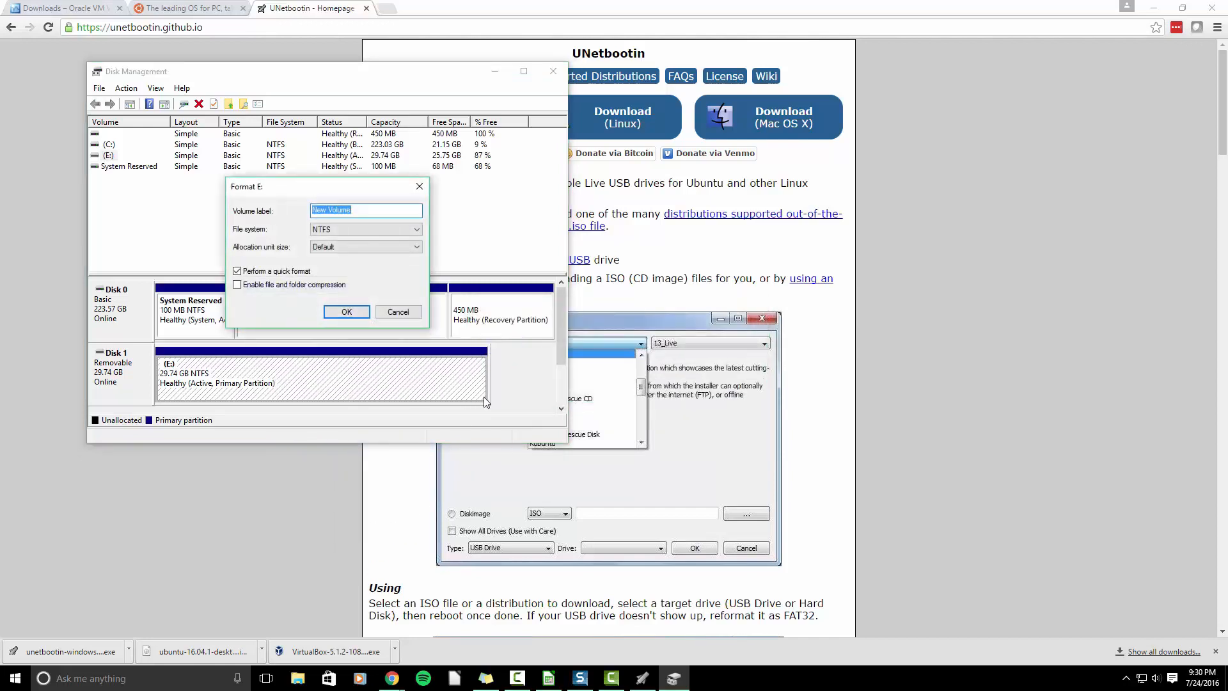
- Format the E: volume as FAT32 with the label Ubuntu, keeping the default allocation size and quick format
{"action": "left_click", "coordinate": [356, 212]}
{"action": "left_click_drag", "start_coordinate": [364, 206], "coordinate": [285, 211]}
{"action": "type", "text": "ub"}
{"action": "left_click", "coordinate": [360, 229]}
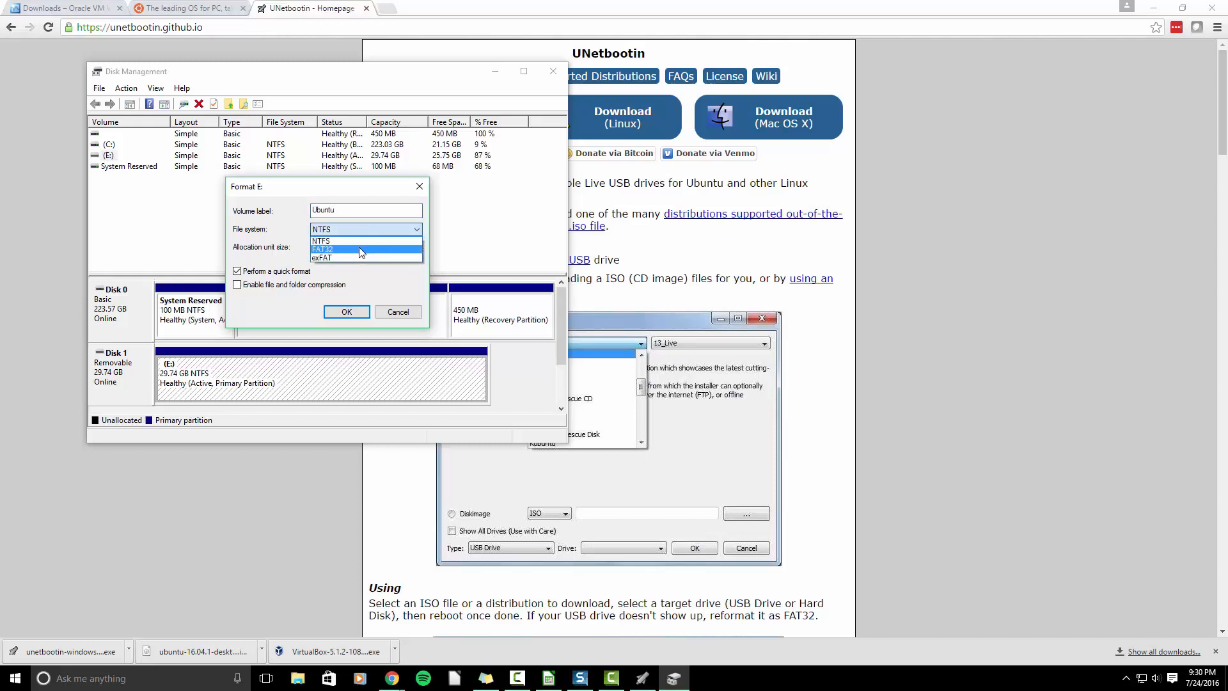
{"action": "left_click", "coordinate": [365, 248]}
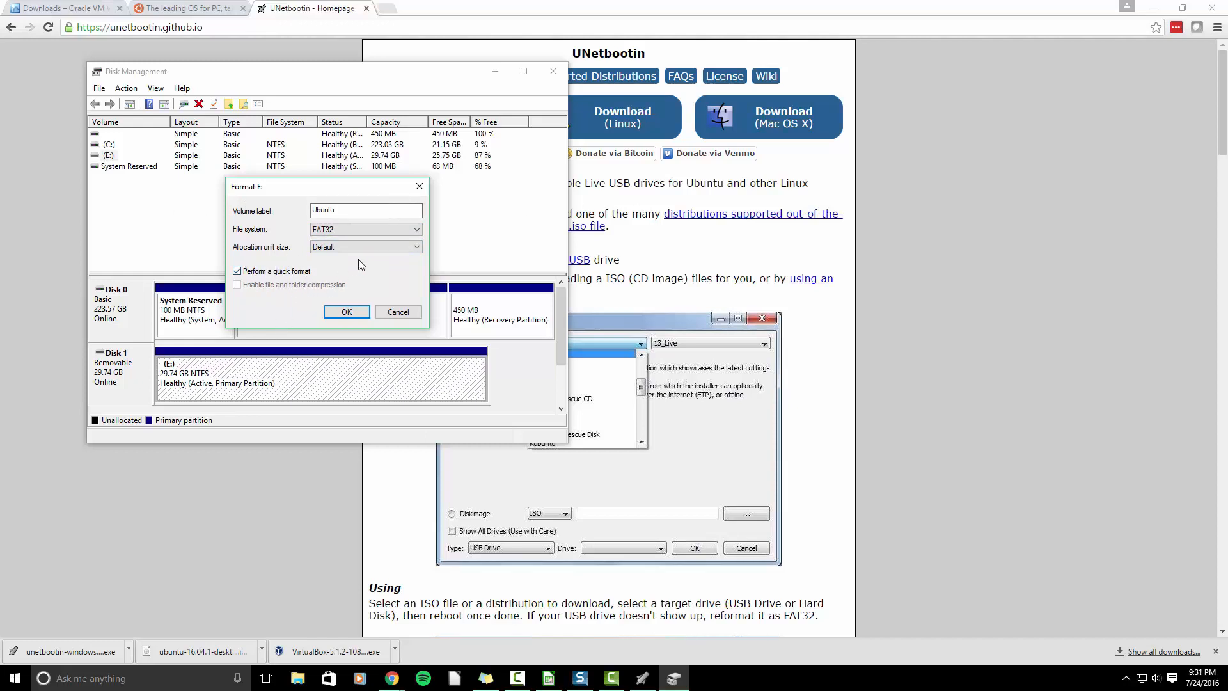
{"action": "left_click", "coordinate": [339, 313]}
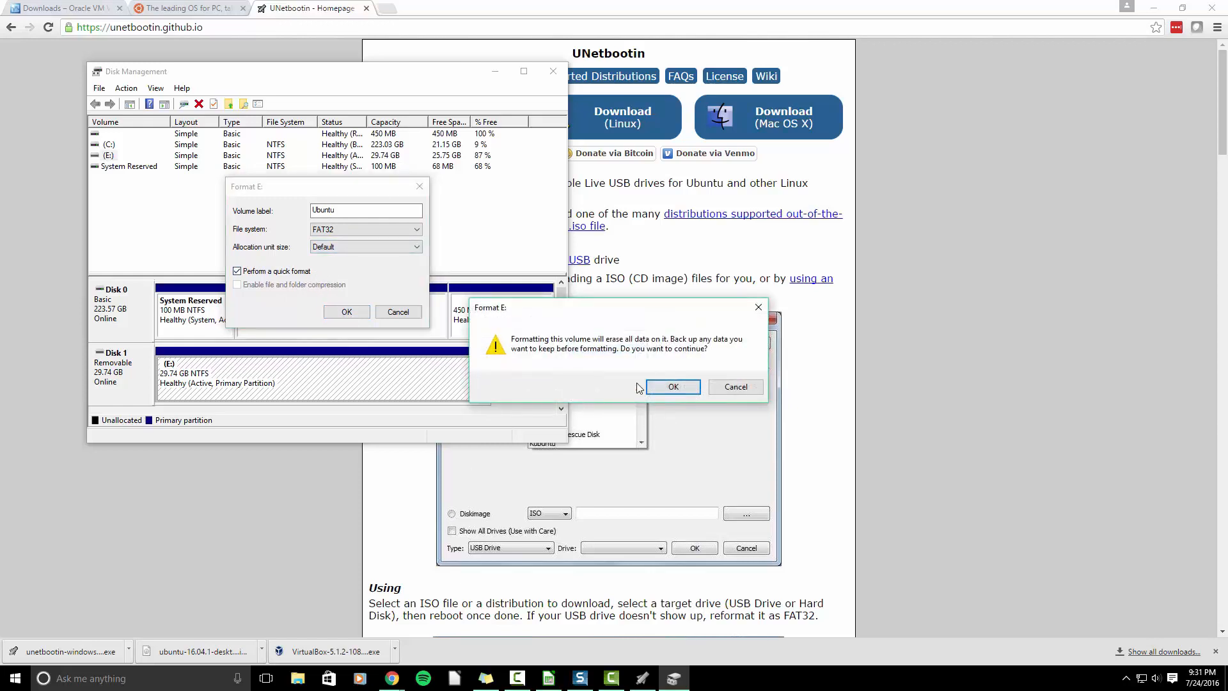
{"action": "left_click", "coordinate": [674, 387]}
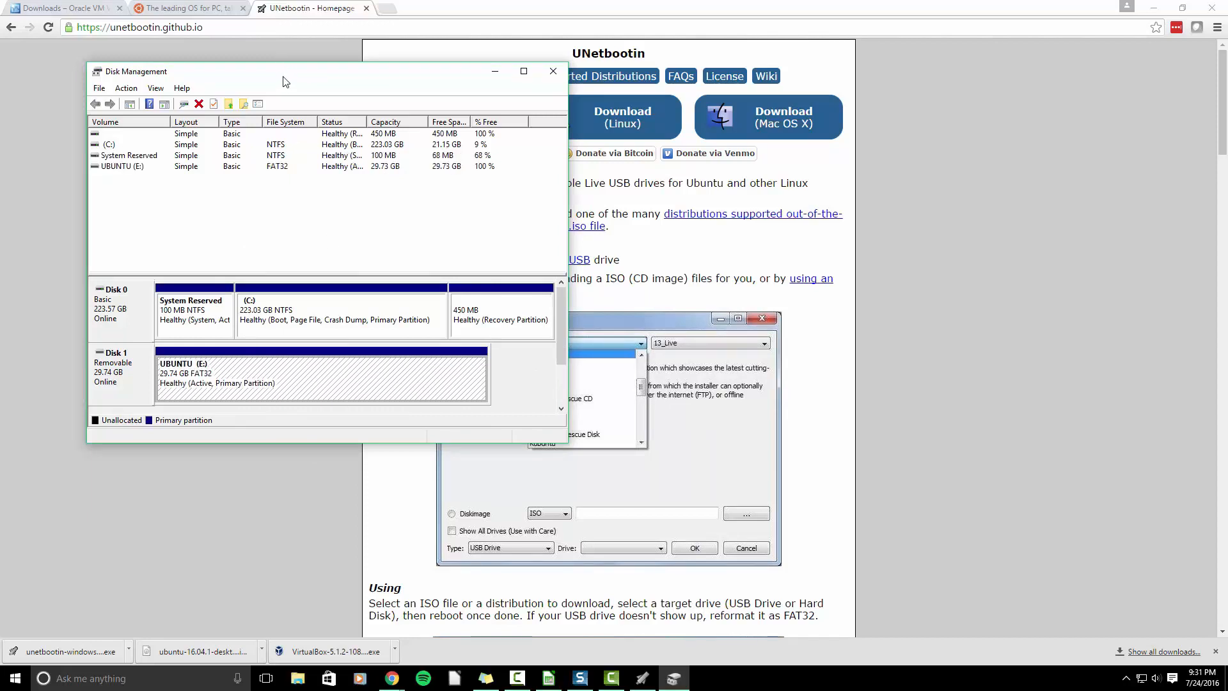
- Move Disk Management aside, then close it and the file window of the formatted UBUNTU (E:) drive
{"action": "left_click_drag", "start_coordinate": [282, 75], "coordinate": [489, 115]}
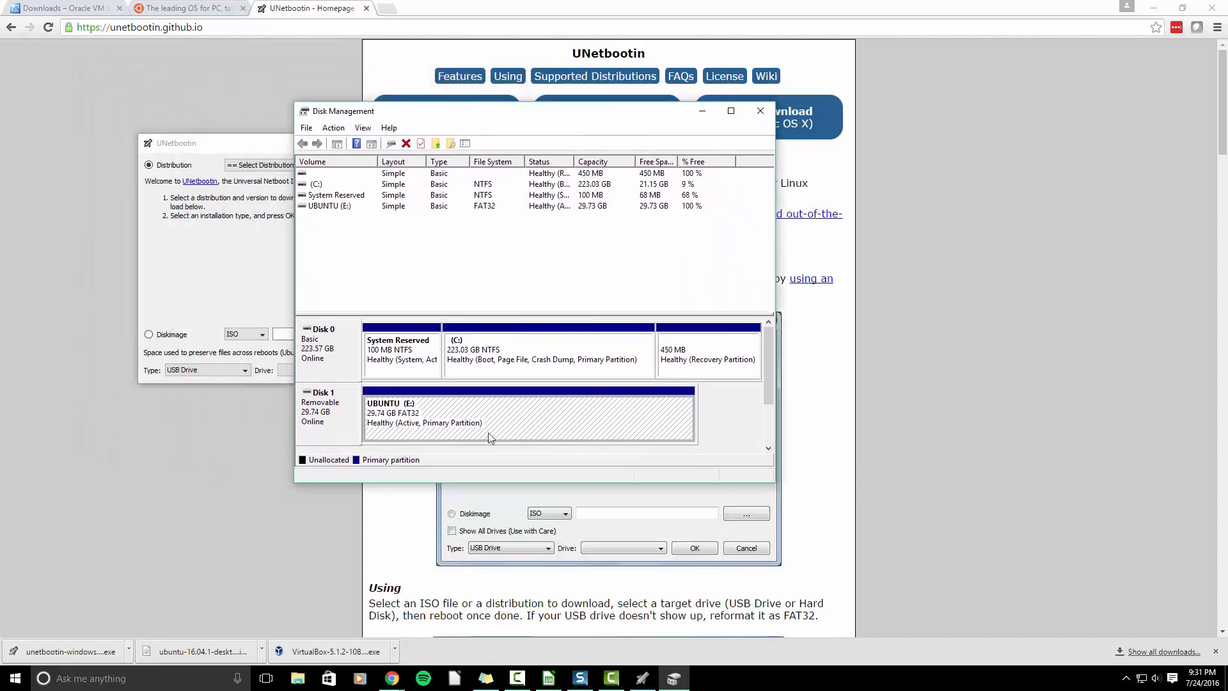
{"action": "left_click", "coordinate": [758, 112]}
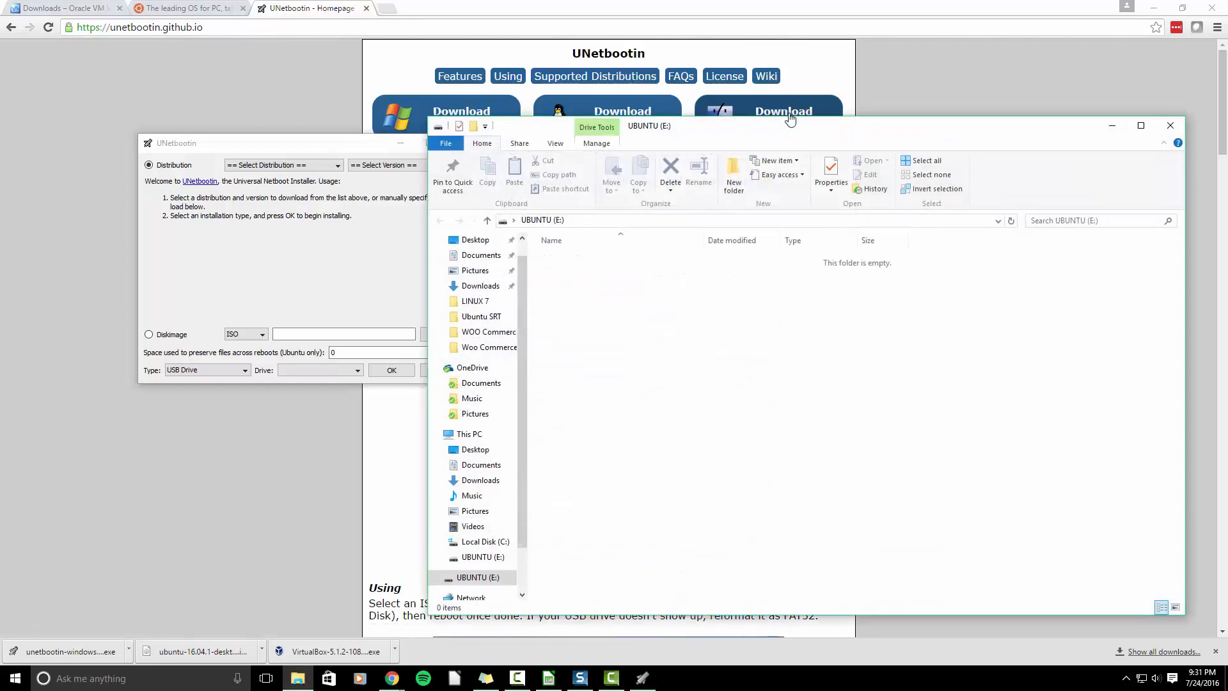
{"action": "left_click", "coordinate": [1171, 125]}
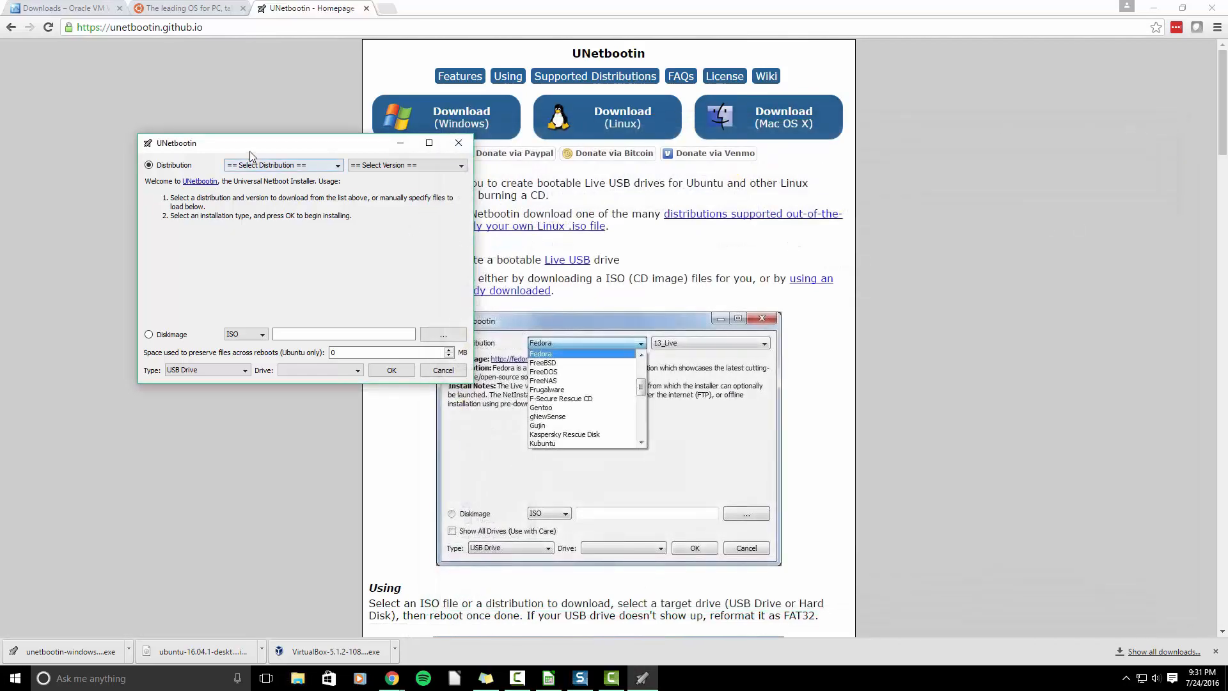
- Move the UNetbootin window toward the middle of the screen and load ubuntu-16.04.1-desktop-amd64 from Downloads as its ISO disk image
{"action": "left_click_drag", "start_coordinate": [337, 143], "coordinate": [636, 175]}
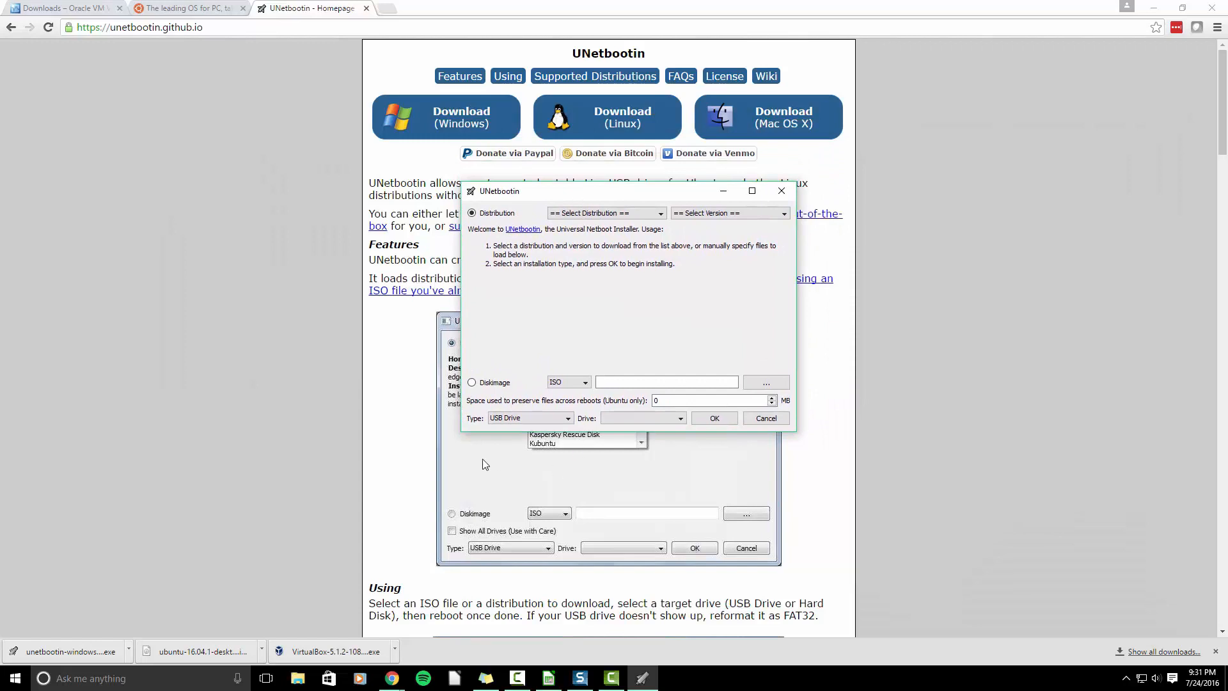
{"action": "left_click", "coordinate": [472, 383]}
{"action": "left_click", "coordinate": [766, 383]}
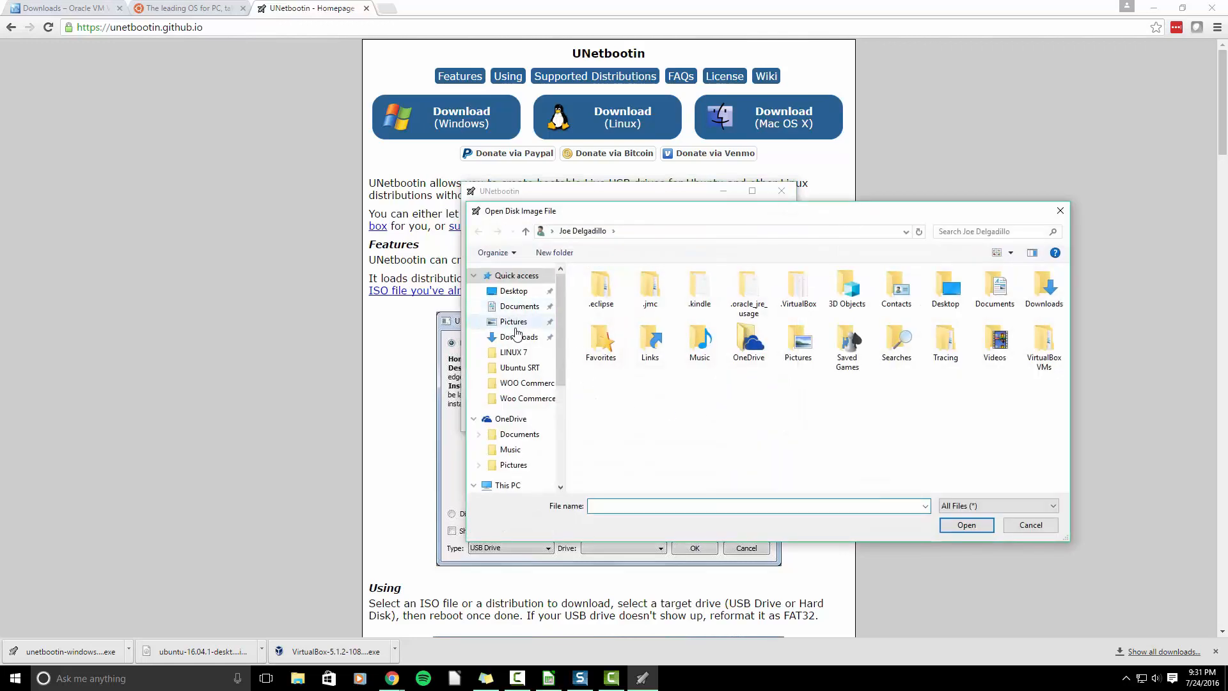
{"action": "left_click", "coordinate": [515, 337]}
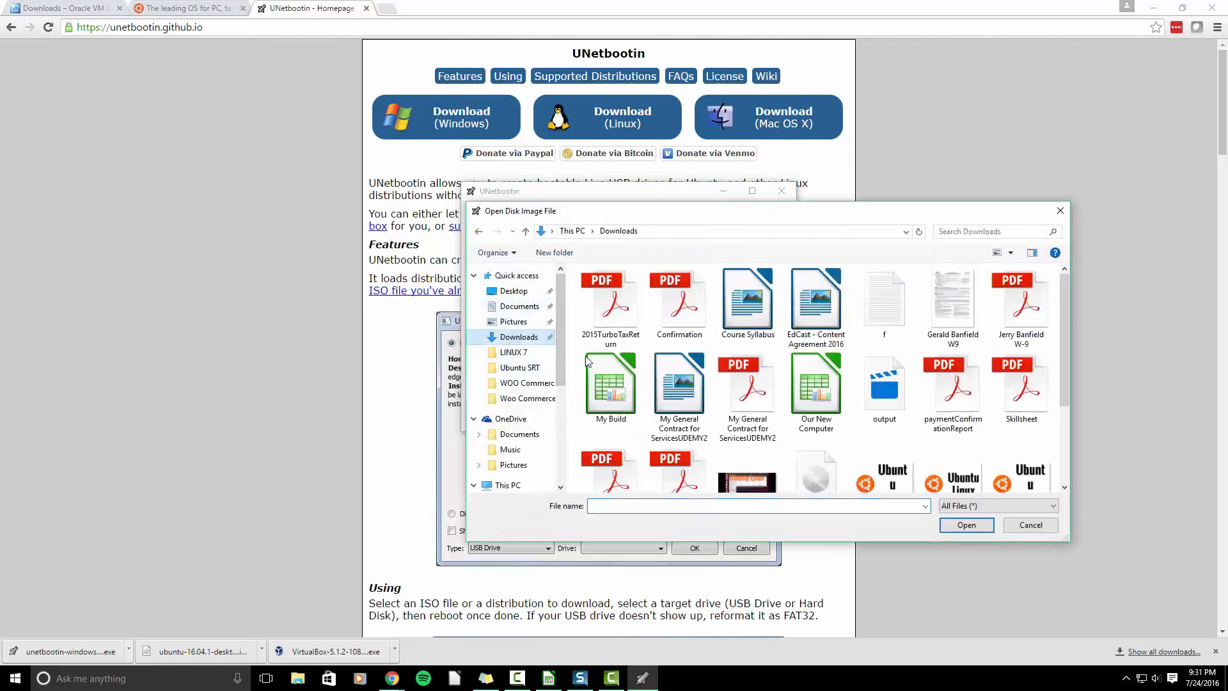
{"action": "scroll", "coordinate": [800, 366], "scroll_direction": "down", "scroll_amount": 3}
{"action": "left_click", "coordinate": [799, 365]}
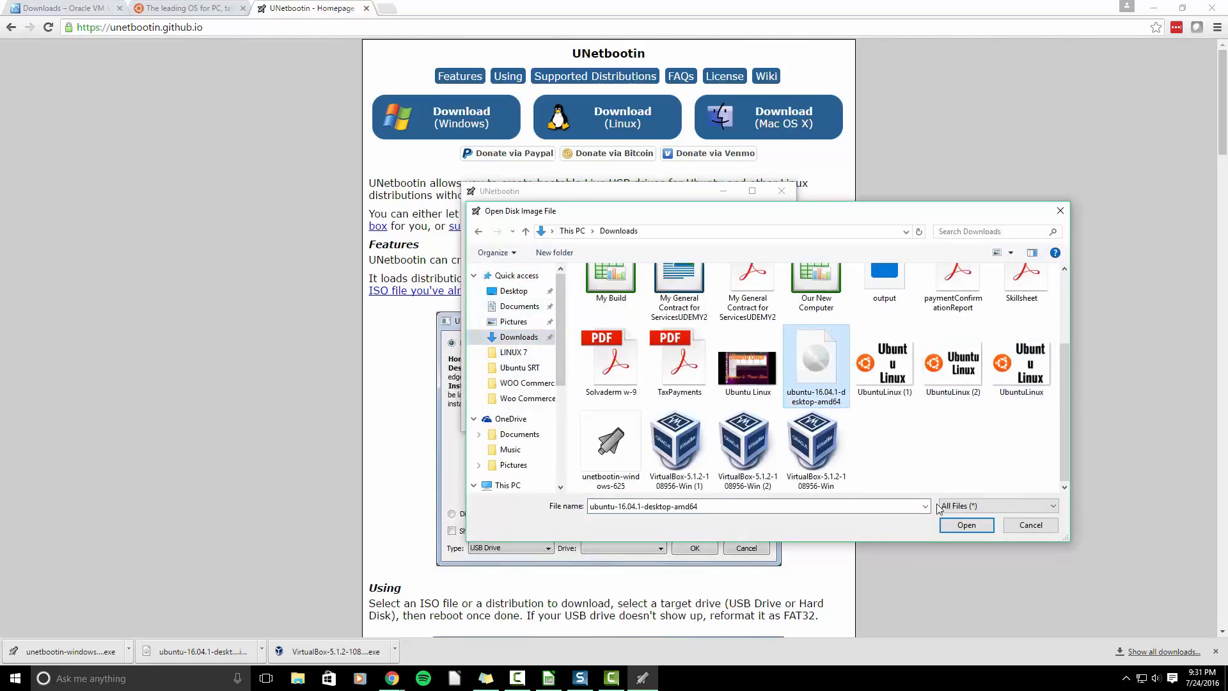
{"action": "left_click", "coordinate": [966, 524]}
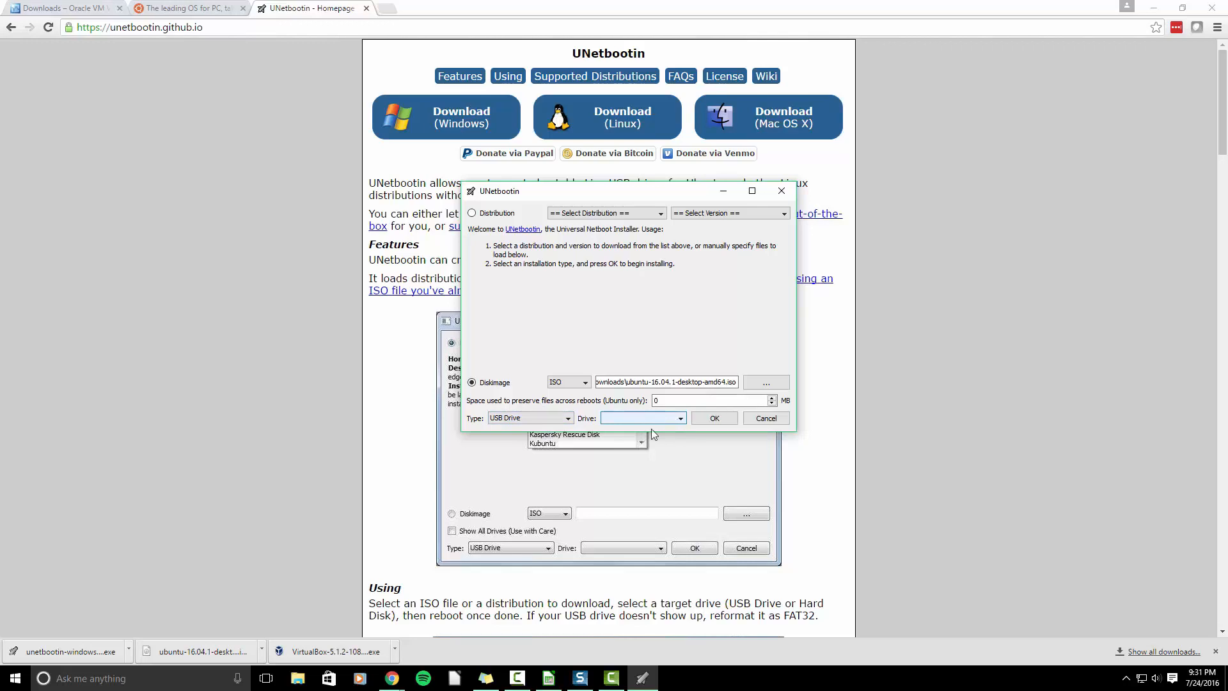
- Switch UNetbootin's installation type to Hard Disk and back to USB Drive, and choose E:\ as the target drive
{"action": "left_click", "coordinate": [540, 422]}
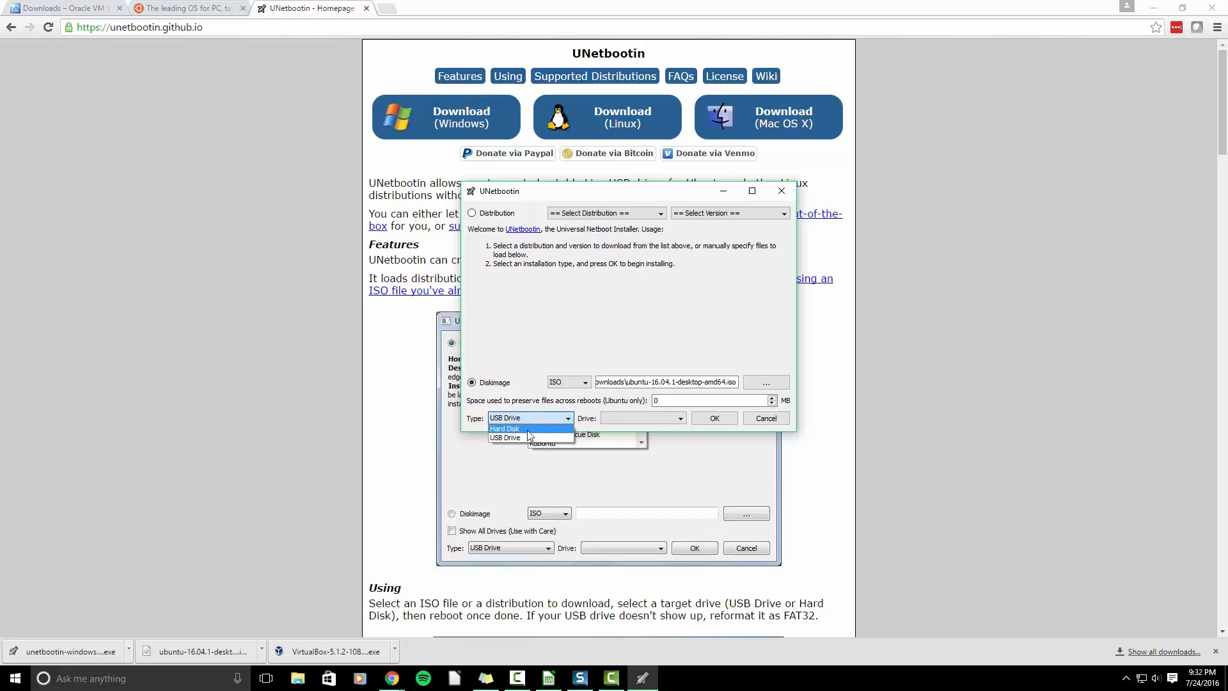
{"action": "left_click", "coordinate": [529, 429]}
{"action": "left_click", "coordinate": [530, 420]}
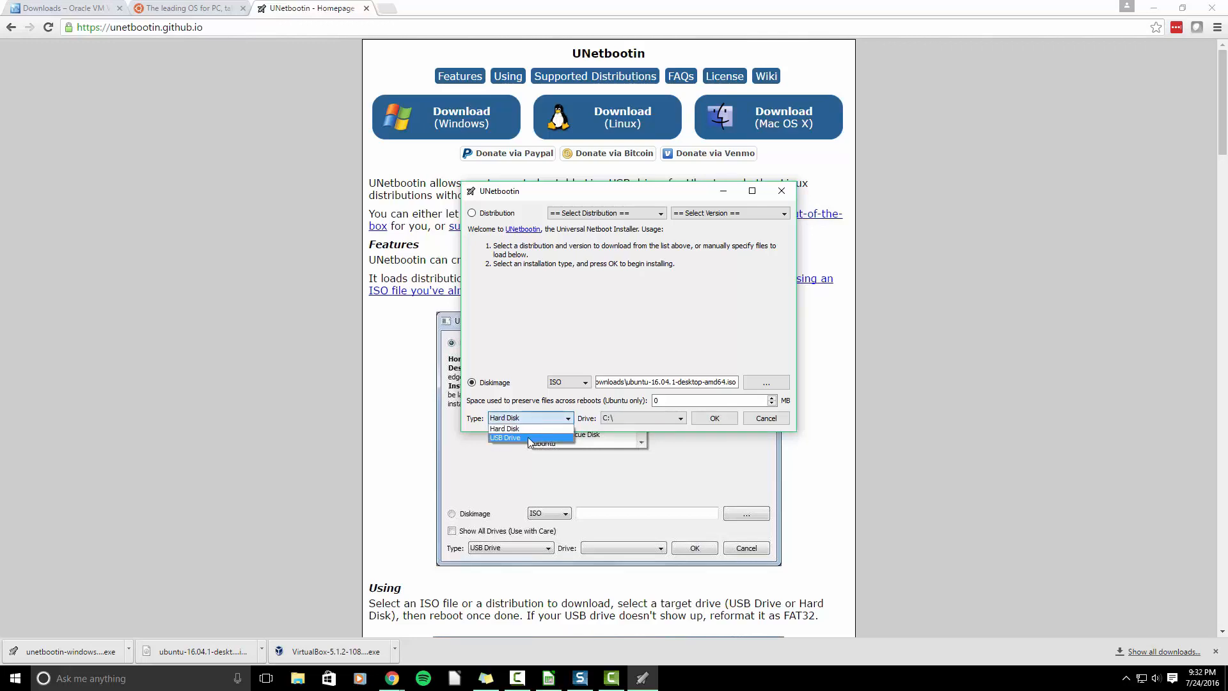
{"action": "left_click", "coordinate": [542, 437]}
{"action": "left_click", "coordinate": [632, 422]}
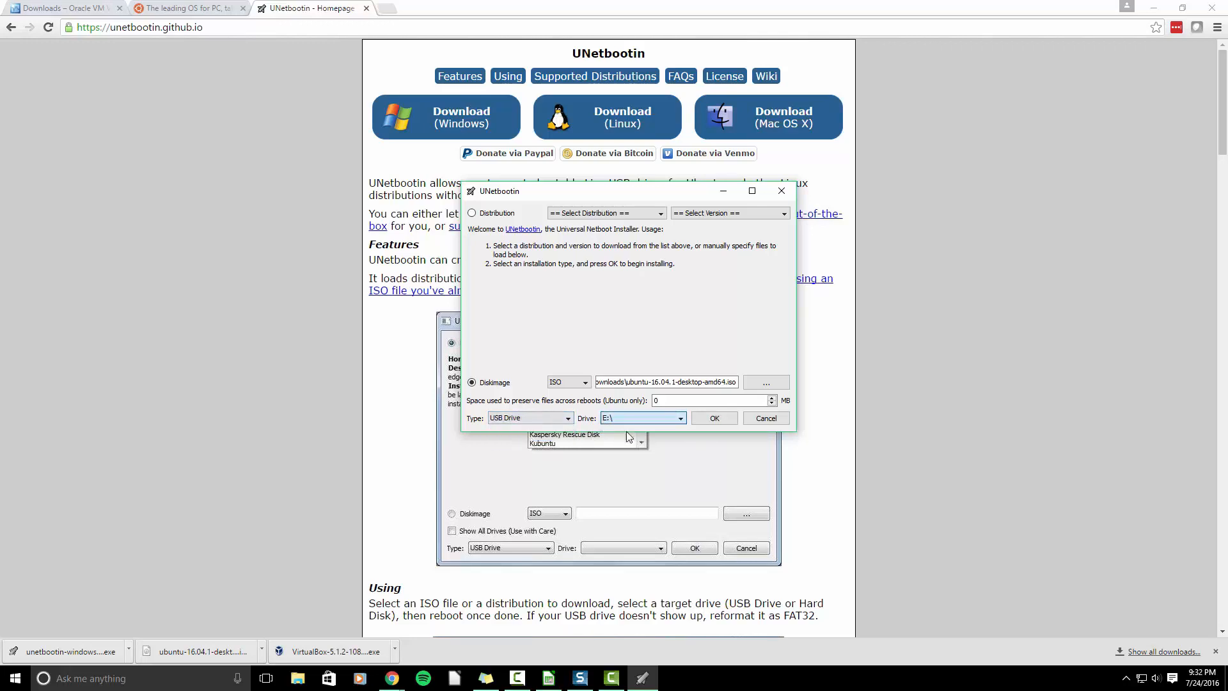
{"action": "left_click", "coordinate": [626, 430]}
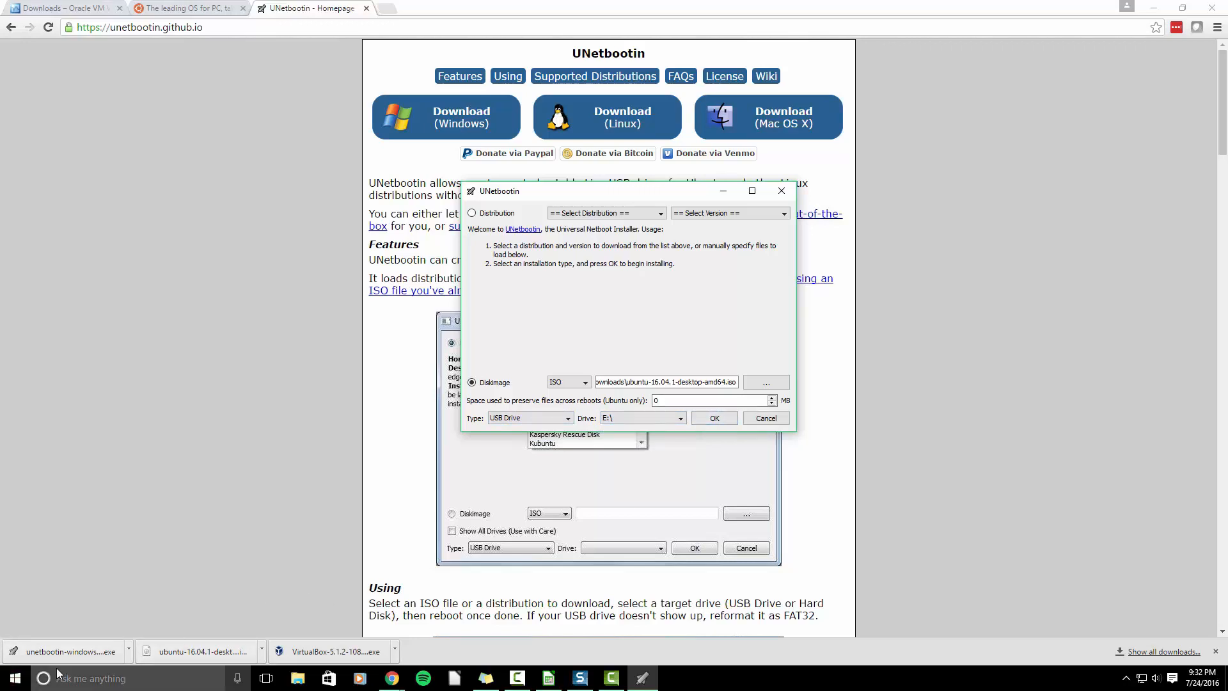
- Check the USB drive's letter in Disk Management, then close that window
{"action": "right_click", "coordinate": [14, 678]}
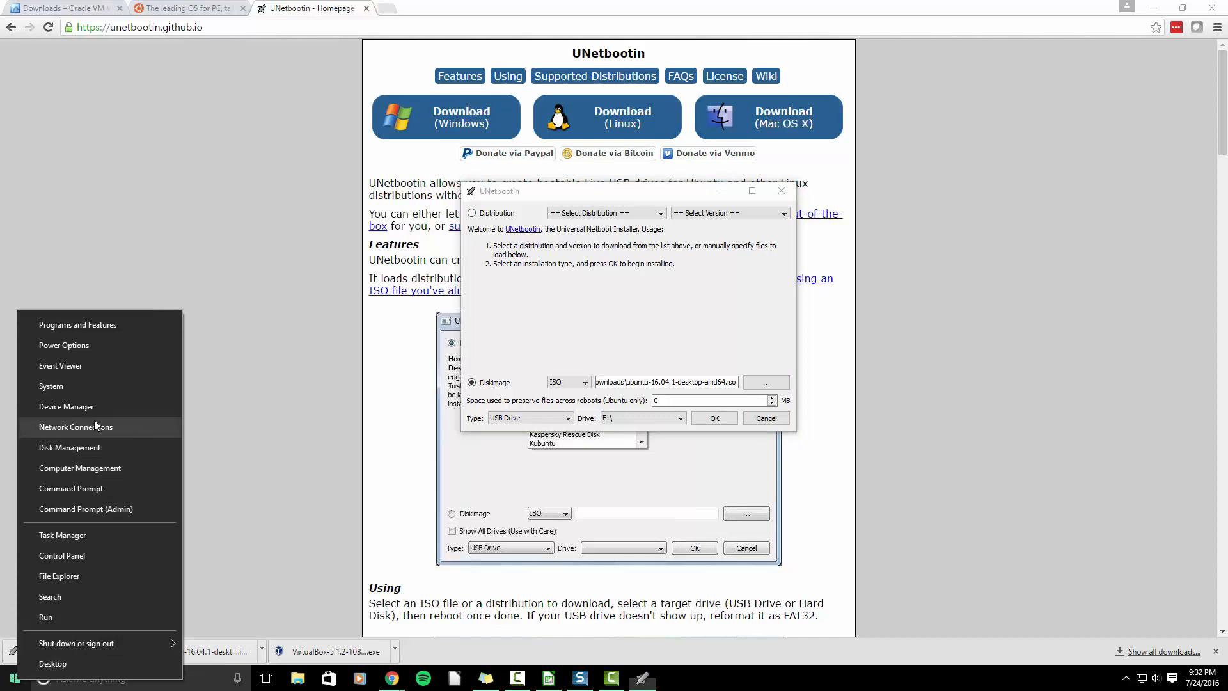
{"action": "left_click", "coordinate": [99, 449]}
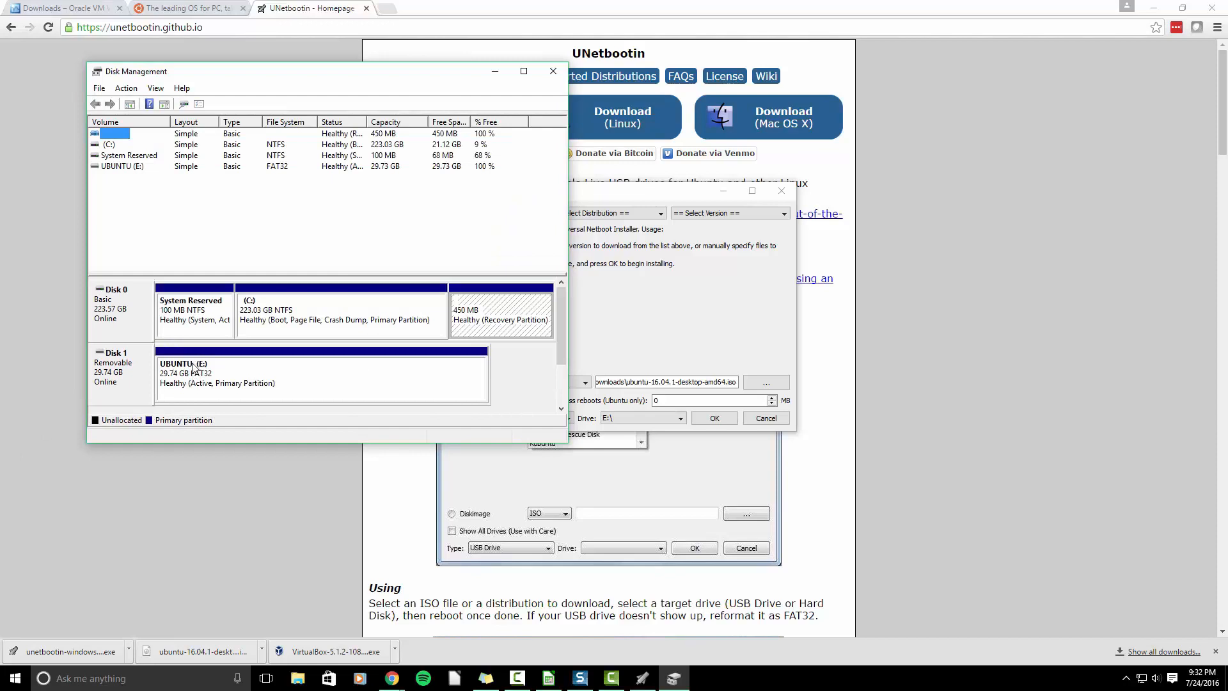
{"action": "left_click", "coordinate": [553, 71]}
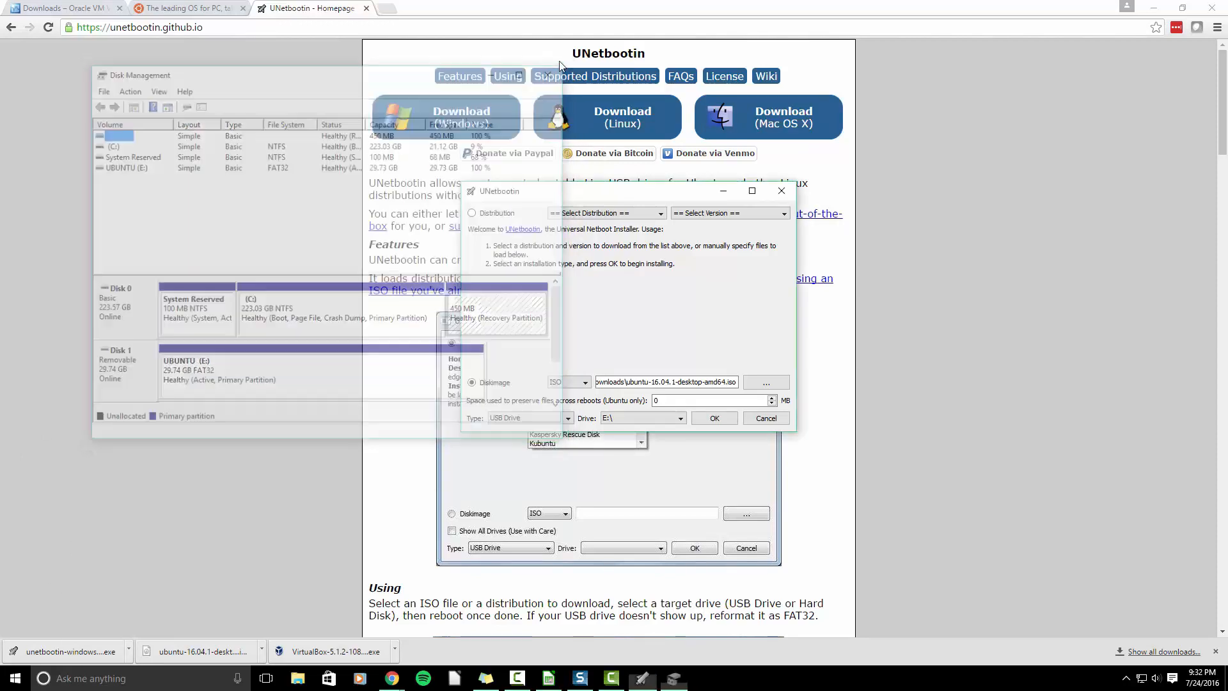
- Start writing the loaded Ubuntu disk image to the USB drive at E:\
{"action": "left_click", "coordinate": [715, 418]}
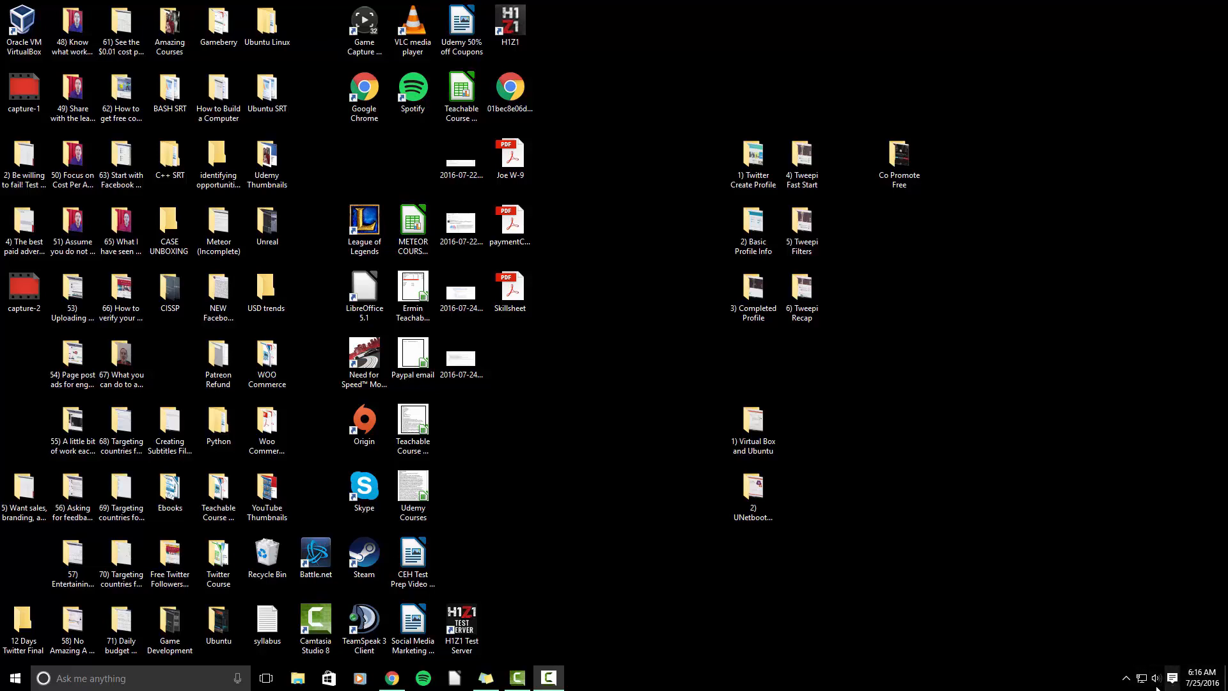
{"action": "left_click", "coordinate": [1127, 679]}
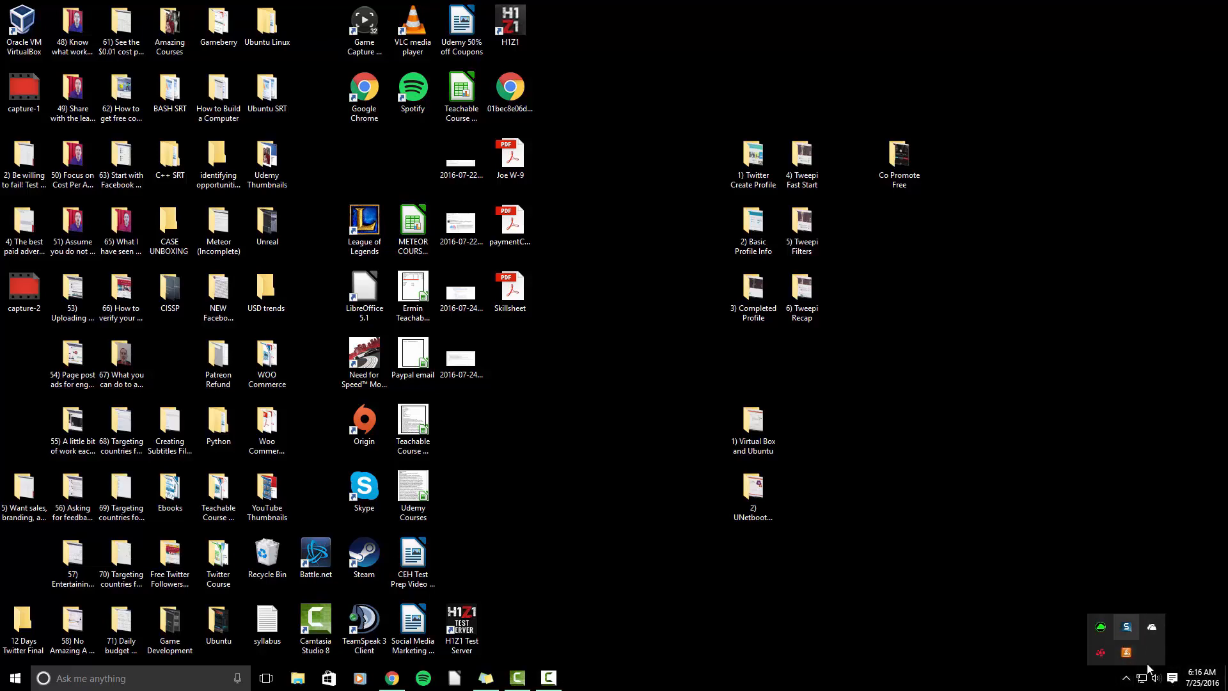
{"action": "left_click", "coordinate": [1128, 680]}
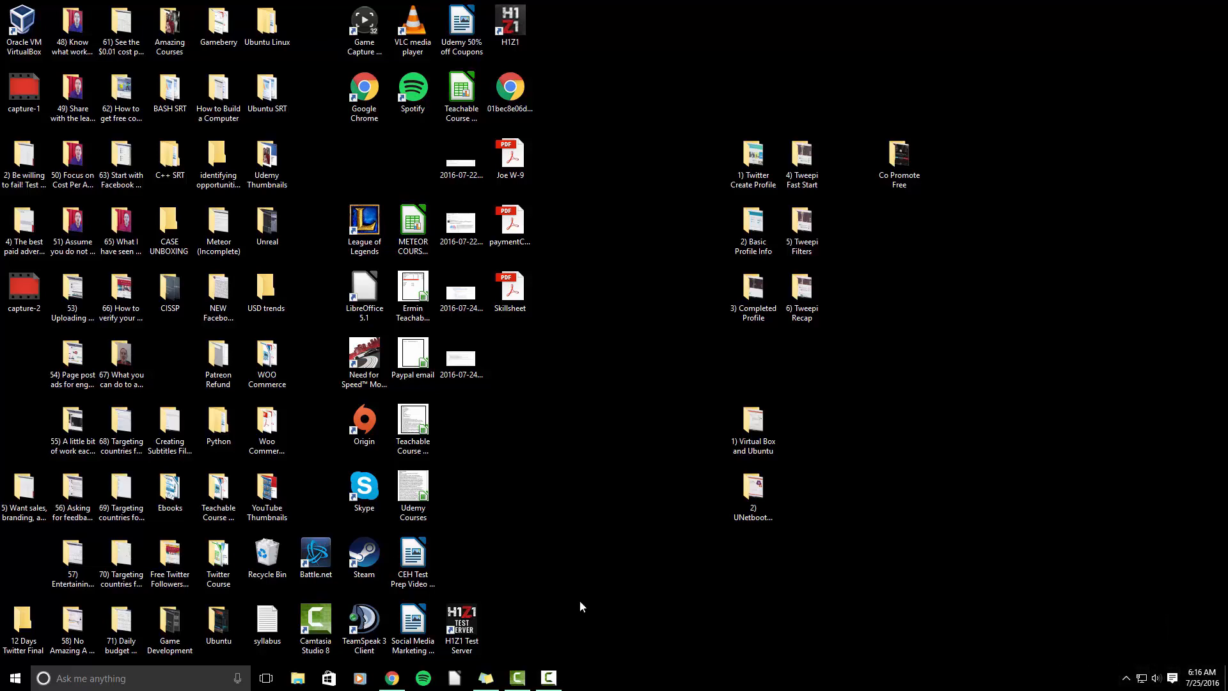
- Open the Windows Control Panel, switching its view to Category and back to Large icons
{"action": "right_click", "coordinate": [11, 683]}
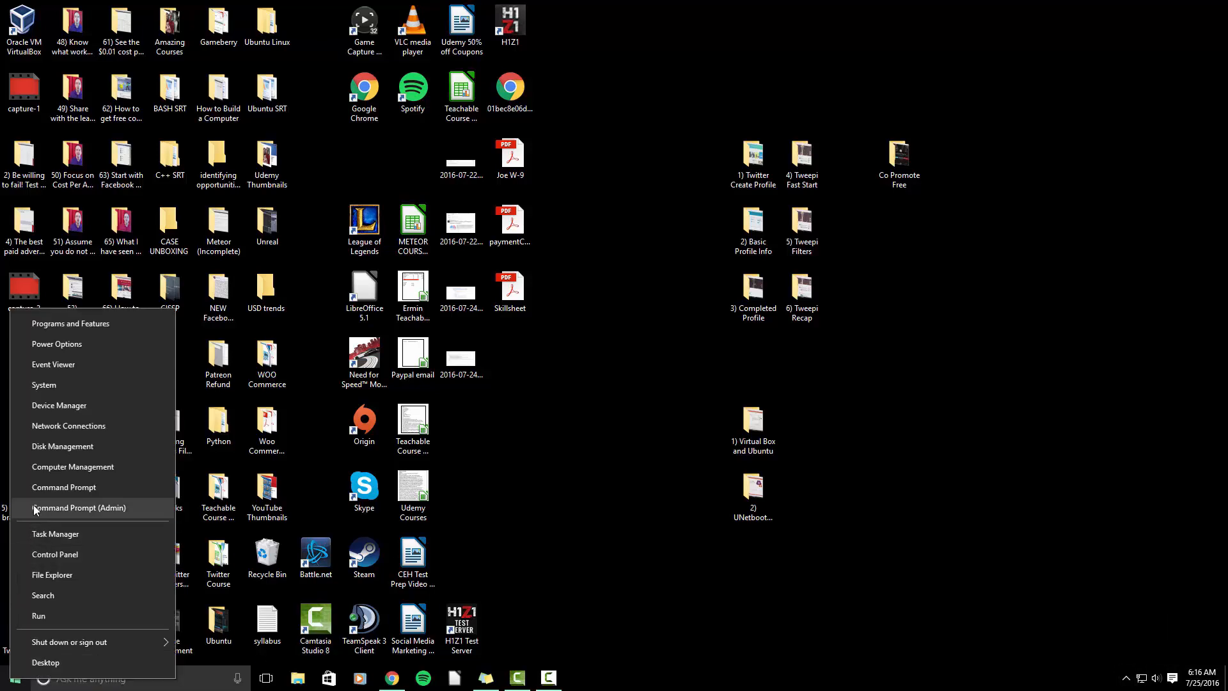
{"action": "left_click", "coordinate": [89, 555]}
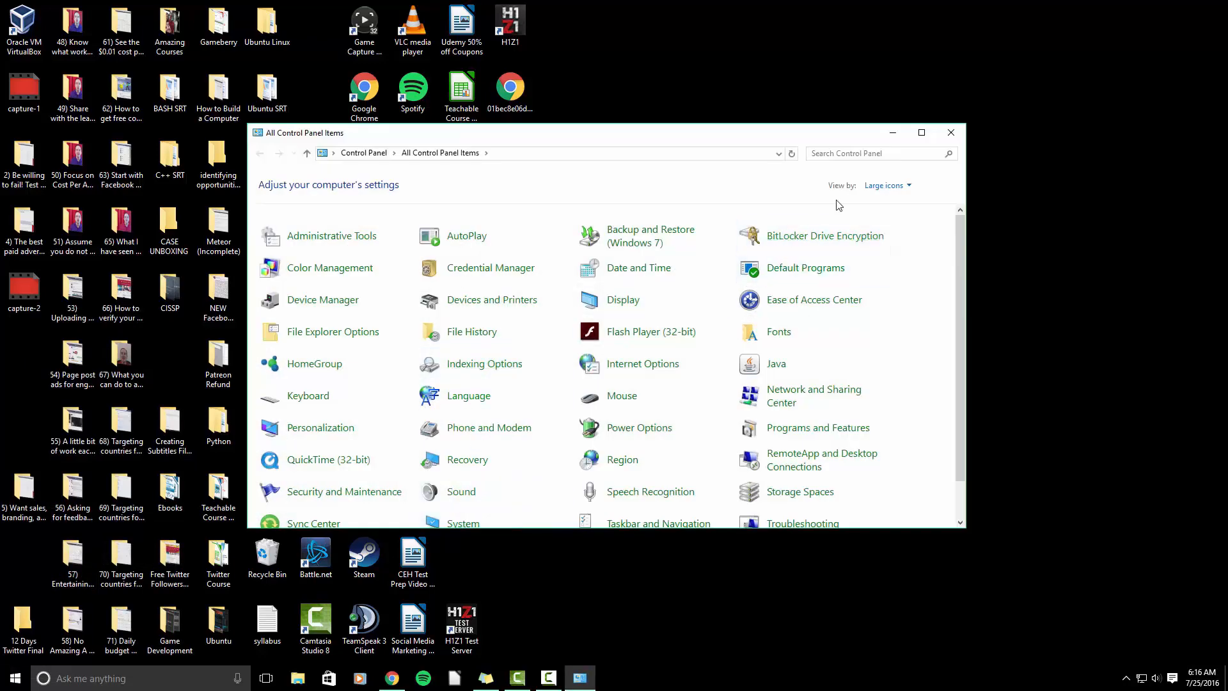
{"action": "left_click", "coordinate": [883, 185]}
{"action": "left_click", "coordinate": [897, 204]}
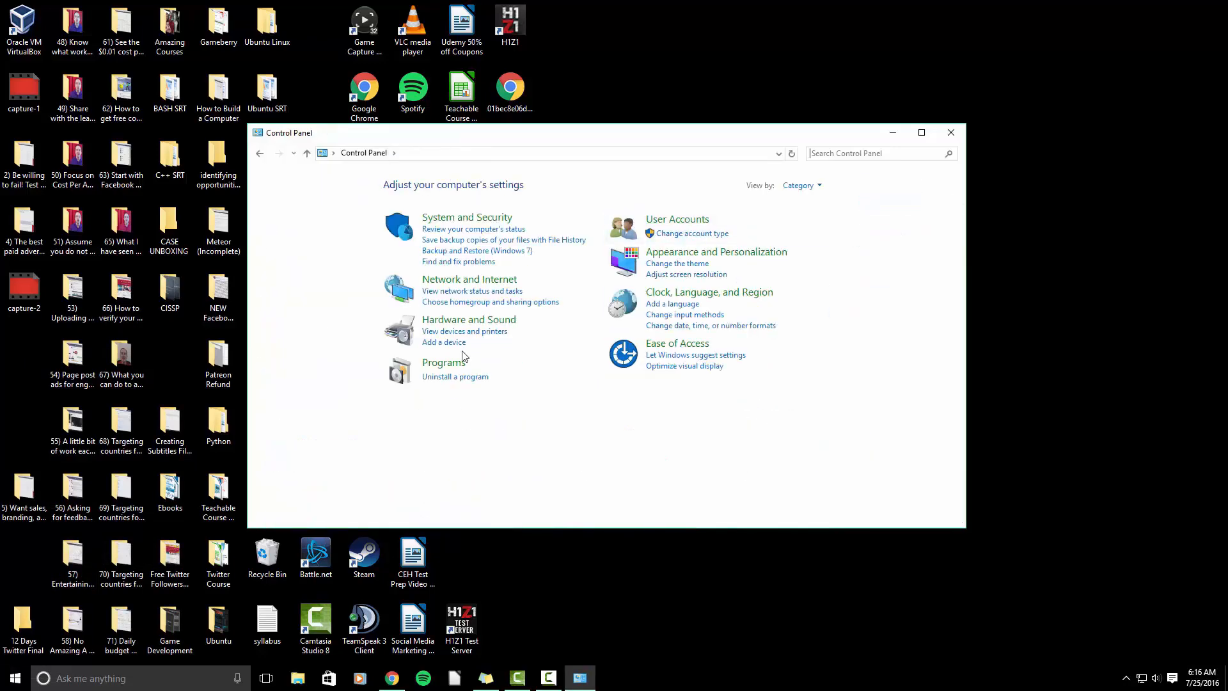
{"action": "left_click", "coordinate": [819, 186]}
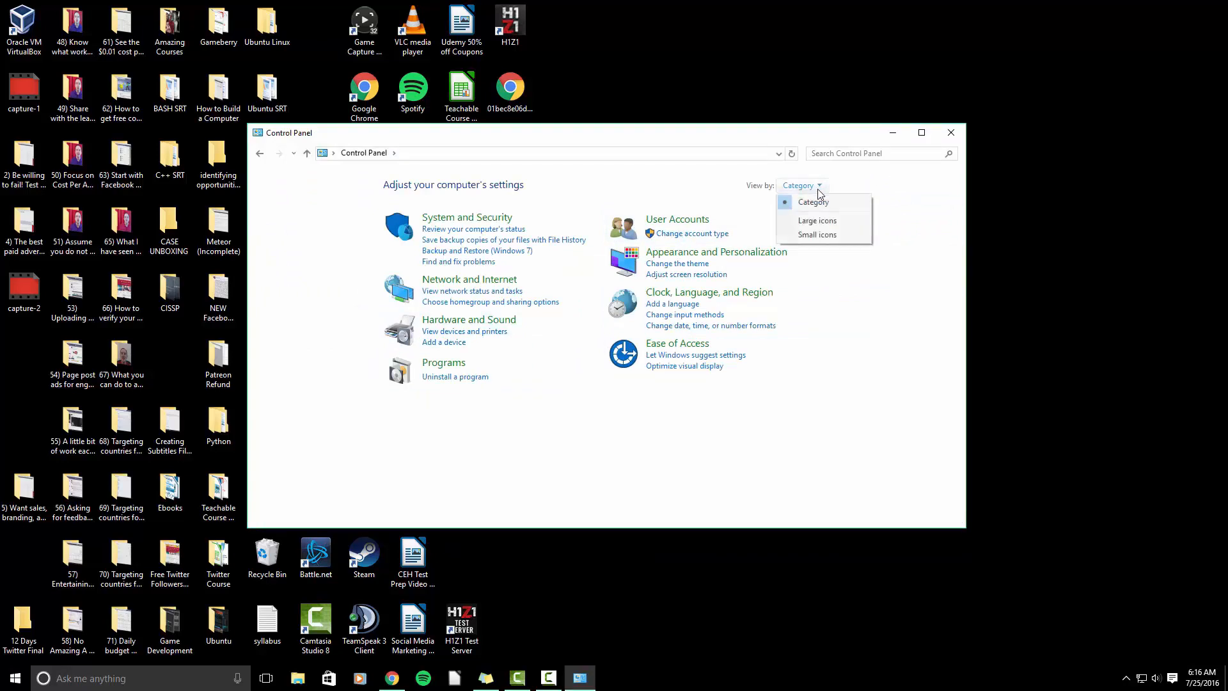
{"action": "left_click", "coordinate": [821, 219]}
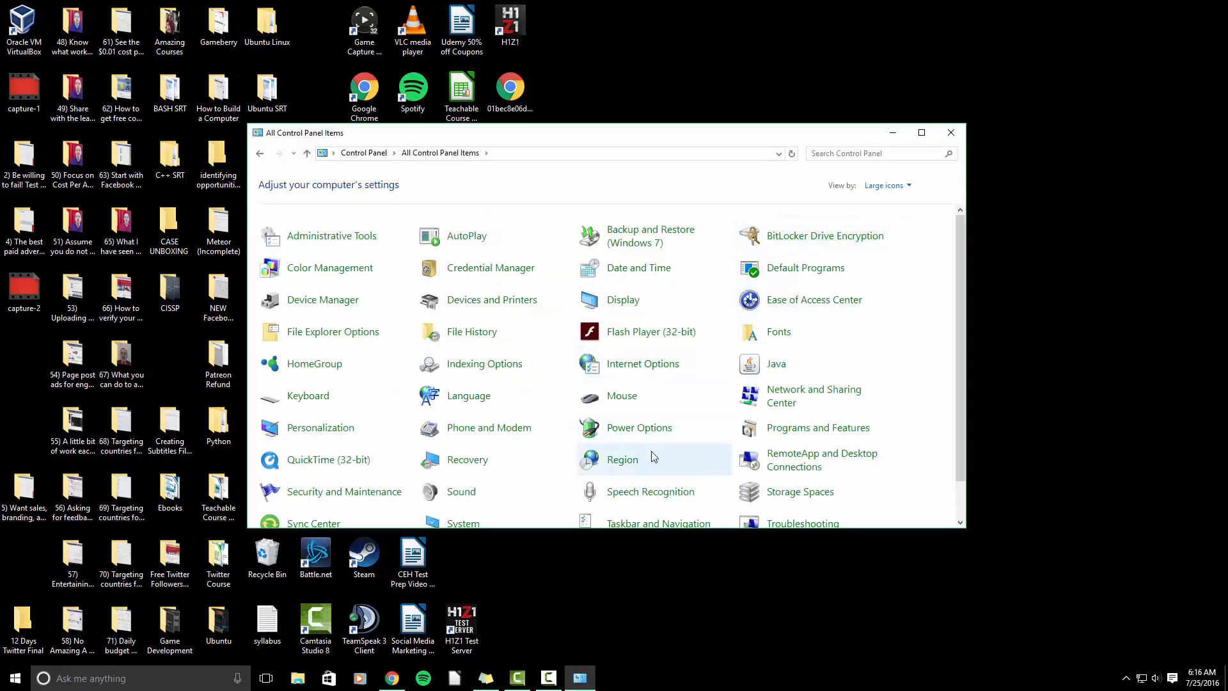
- In Power Options, open the settings for what the power buttons do and unlock the currently unavailable ones
{"action": "scroll", "coordinate": [640, 467], "scroll_direction": "down", "scroll_amount": 1}
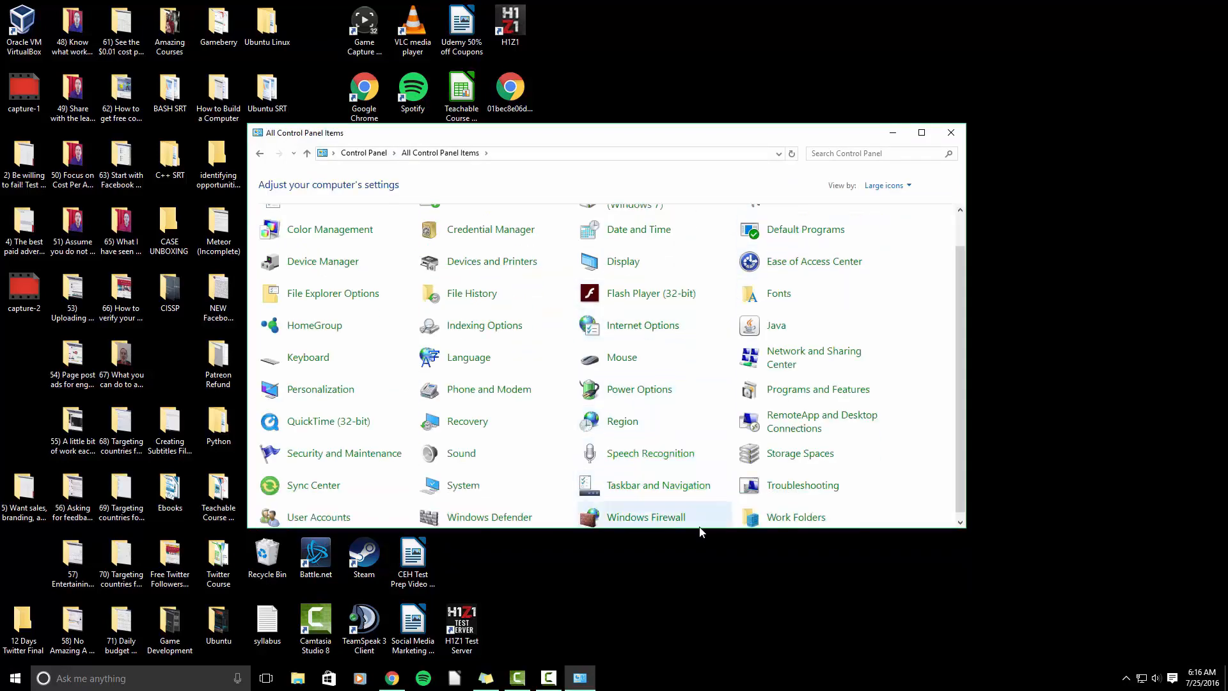
{"action": "left_click", "coordinate": [638, 389]}
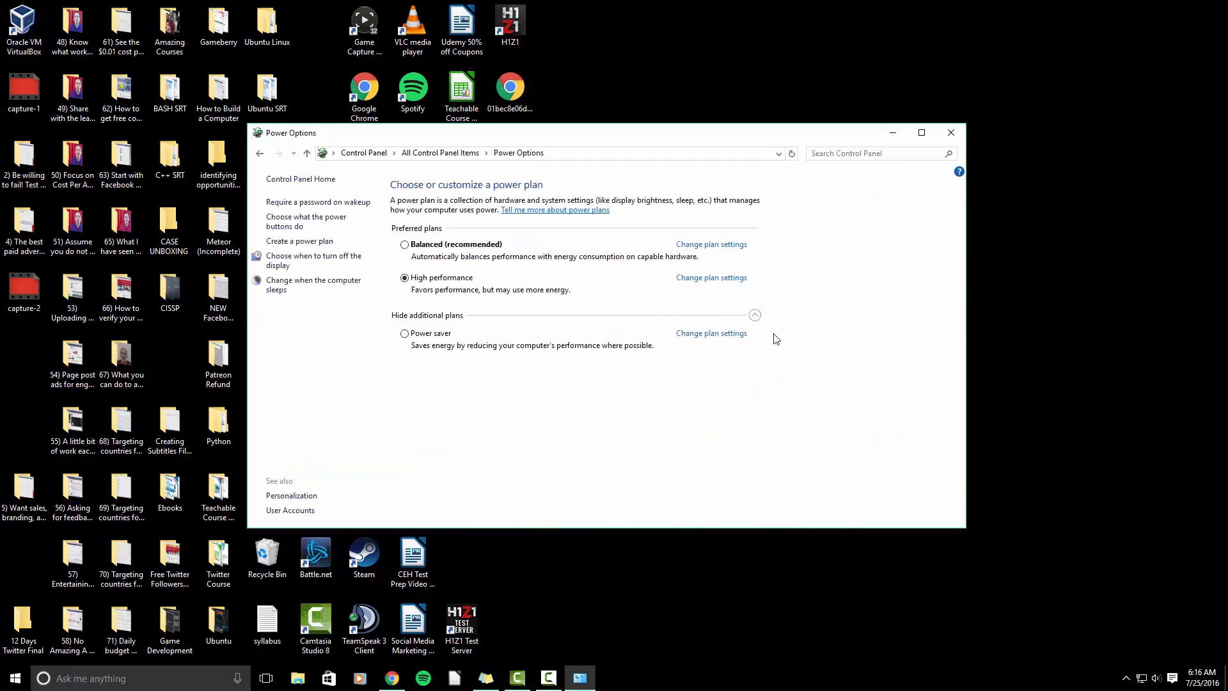
{"action": "left_click", "coordinate": [340, 219]}
{"action": "scroll", "coordinate": [713, 384], "scroll_direction": "down", "scroll_amount": 1}
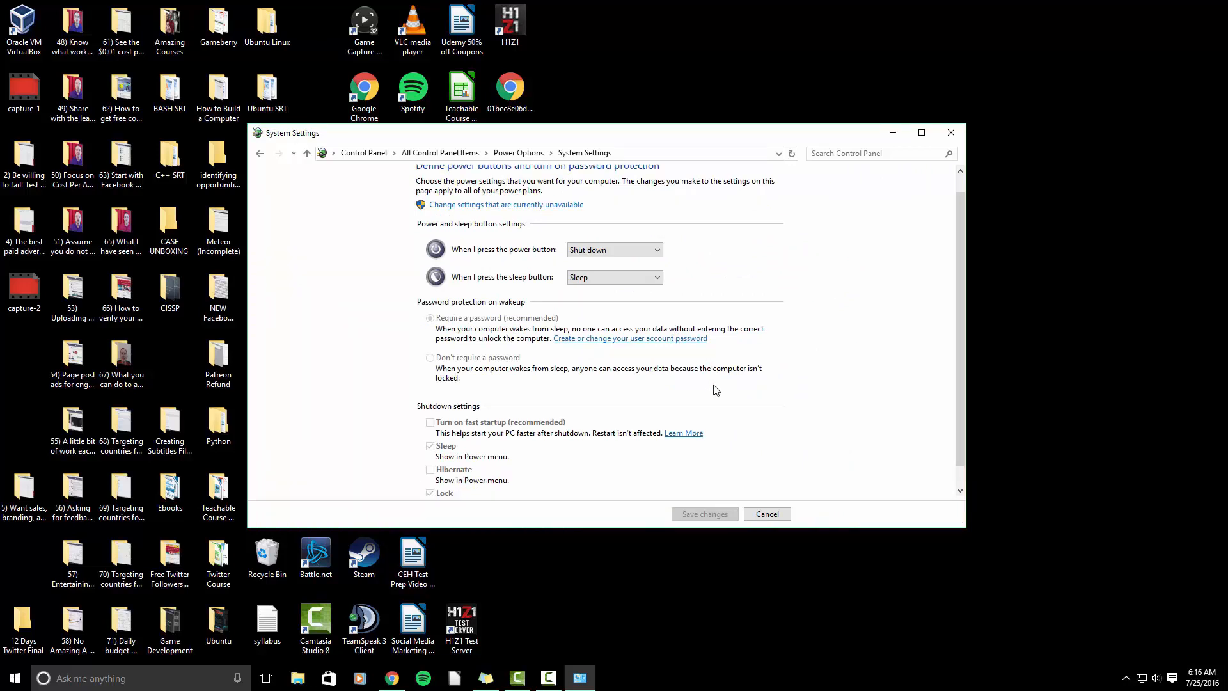
{"action": "scroll", "coordinate": [710, 381], "scroll_direction": "up", "scroll_amount": 1}
{"action": "left_click", "coordinate": [512, 225]}
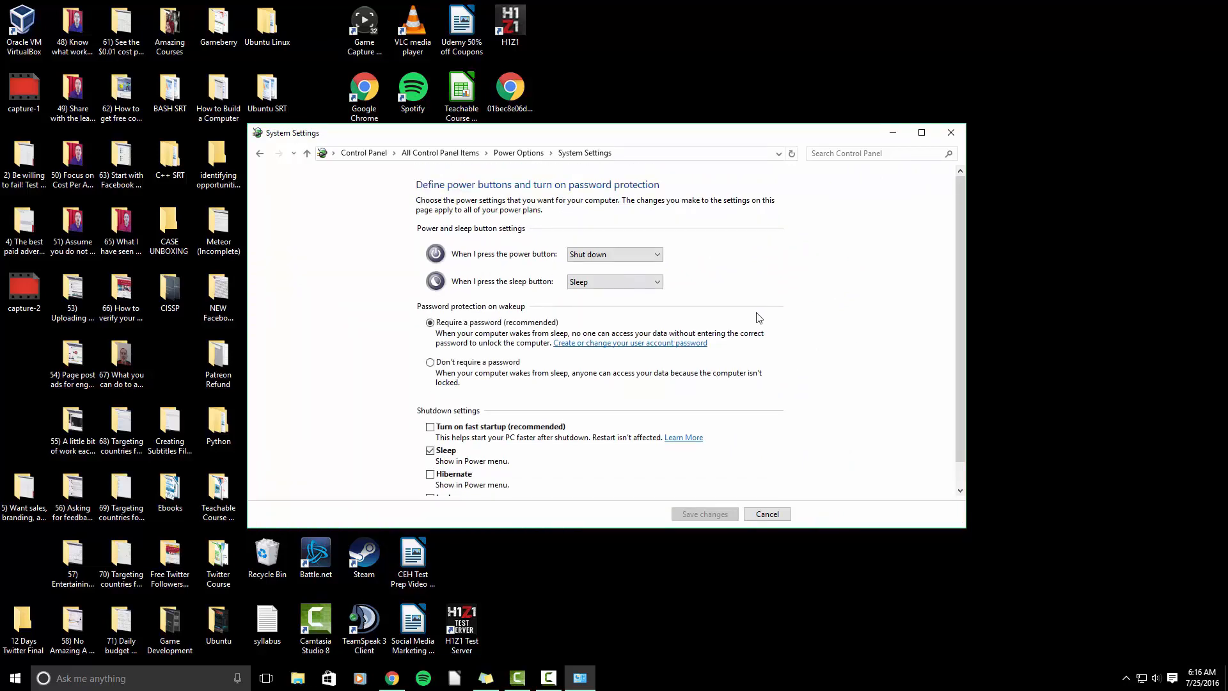
- Toggle fast startup on and back off in the shutdown settings, then save the changes and close Power Options
{"action": "scroll", "coordinate": [757, 333], "scroll_direction": "down", "scroll_amount": 1}
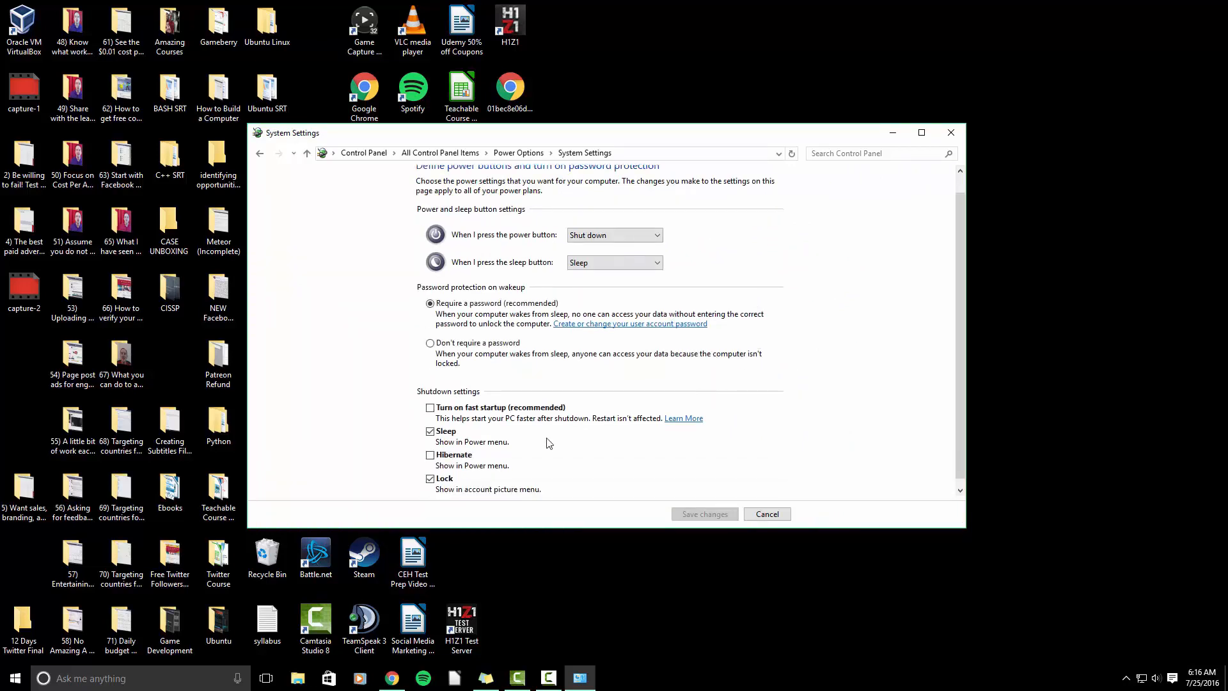
{"action": "left_click", "coordinate": [429, 408]}
{"action": "left_click", "coordinate": [430, 408]}
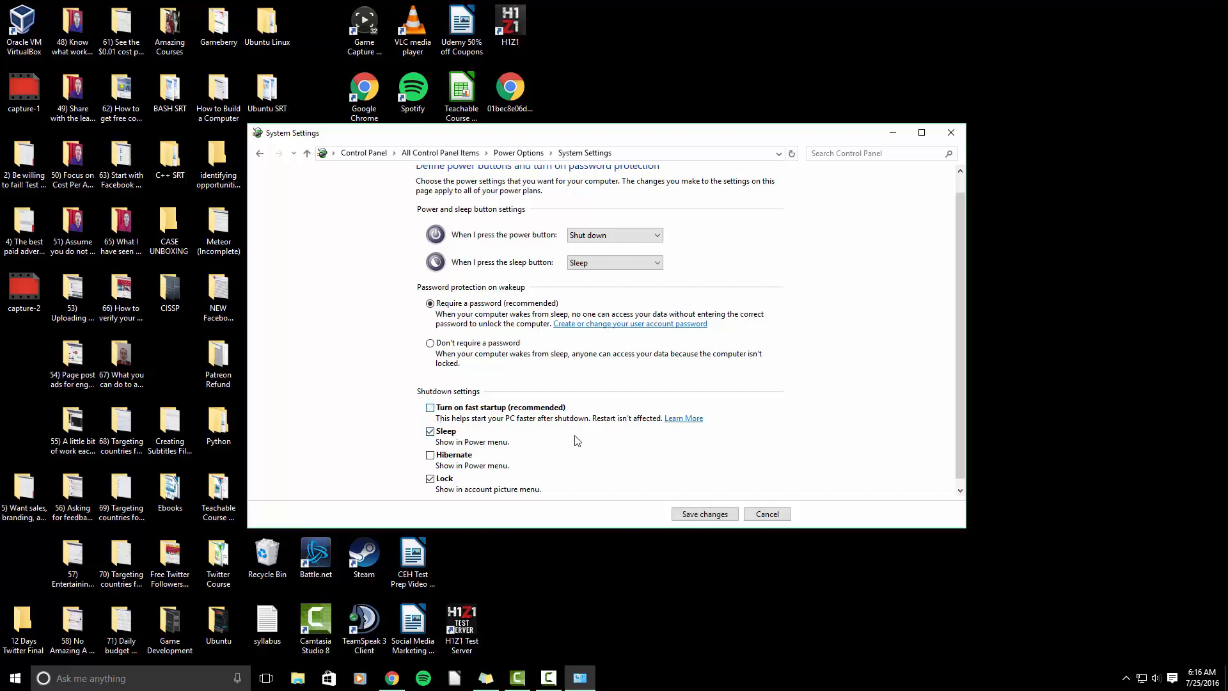
{"action": "left_click", "coordinate": [694, 516]}
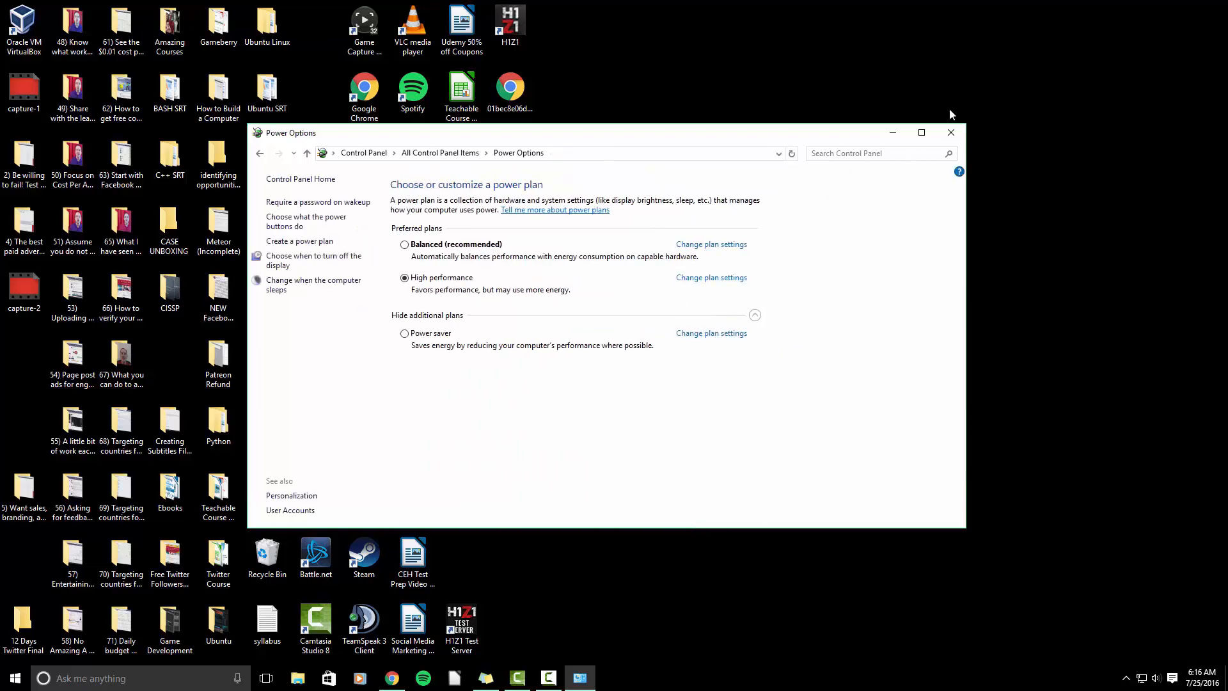
{"action": "left_click", "coordinate": [951, 132]}
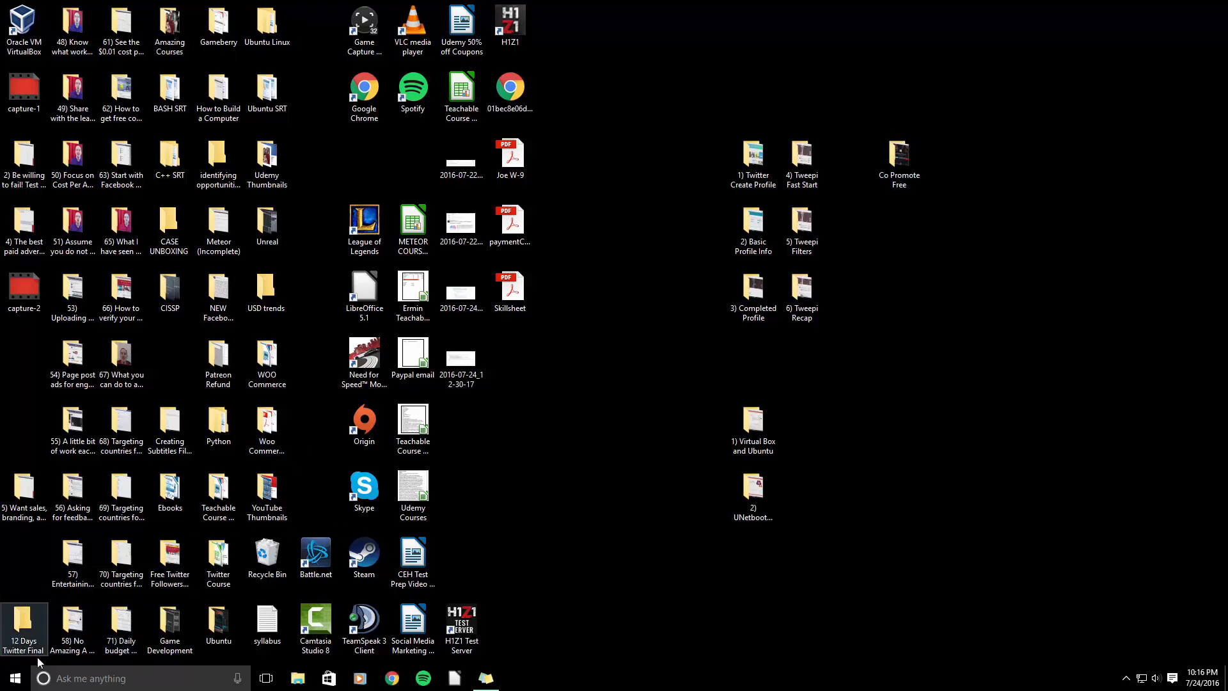
- Restart the computer from Windows
{"action": "left_click", "coordinate": [15, 678]}
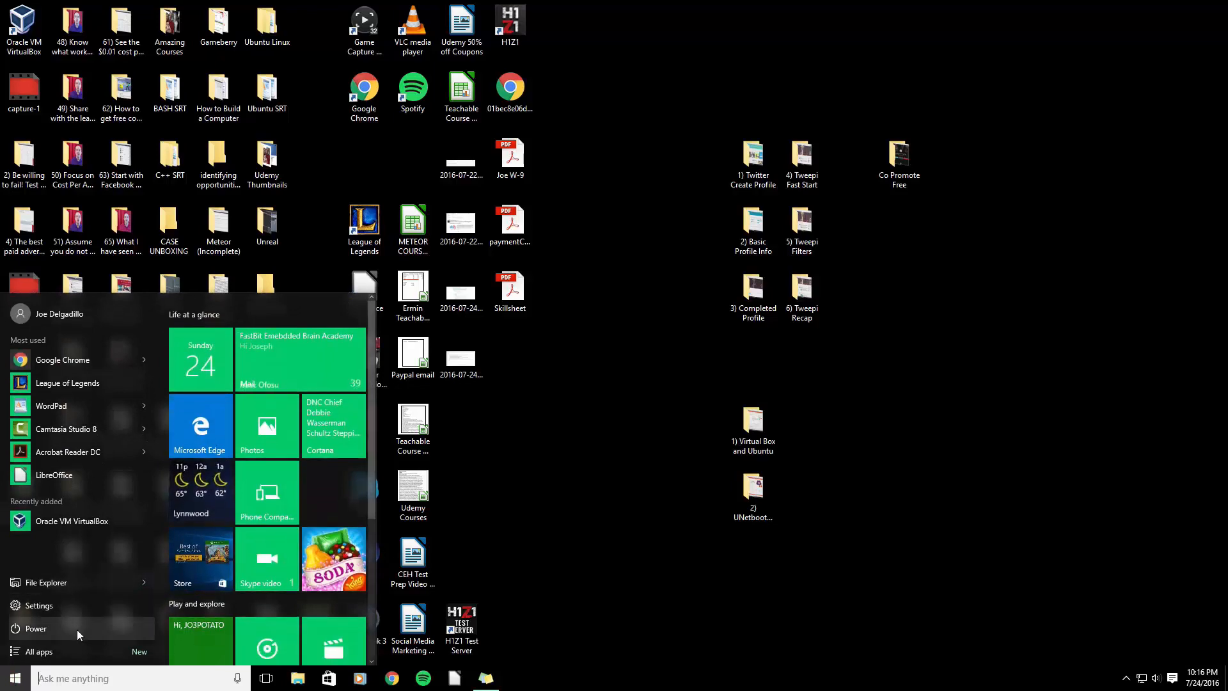
{"action": "left_click", "coordinate": [77, 629]}
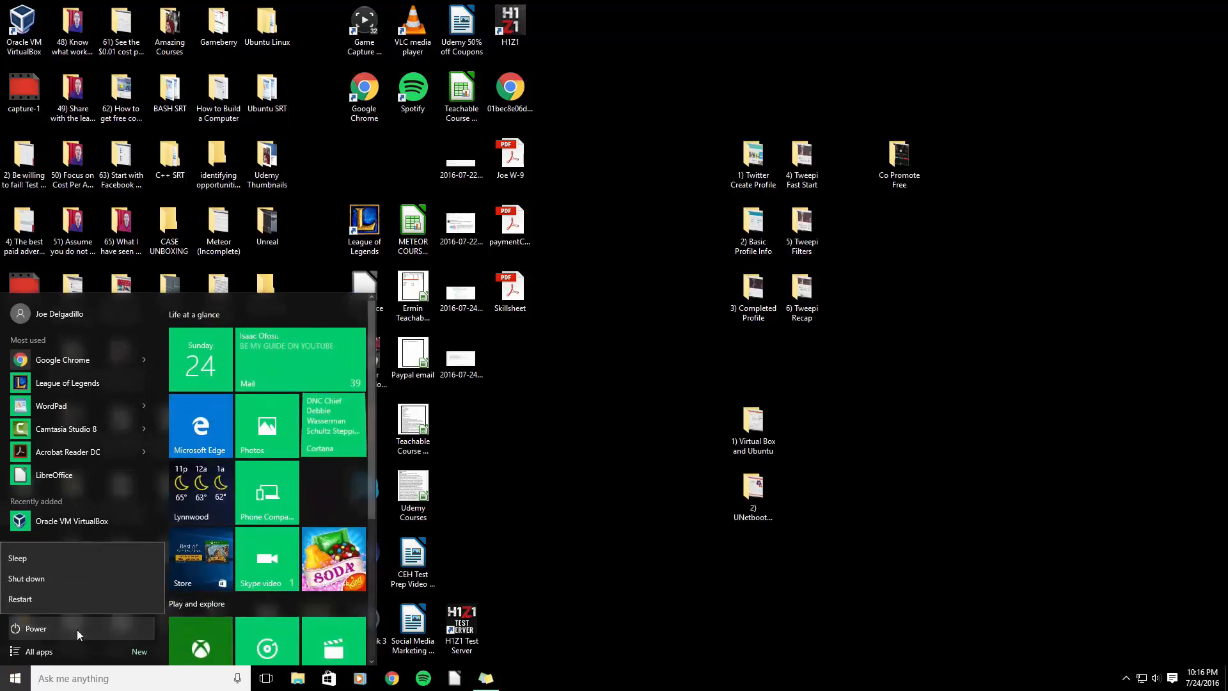
{"action": "left_click", "coordinate": [77, 601]}
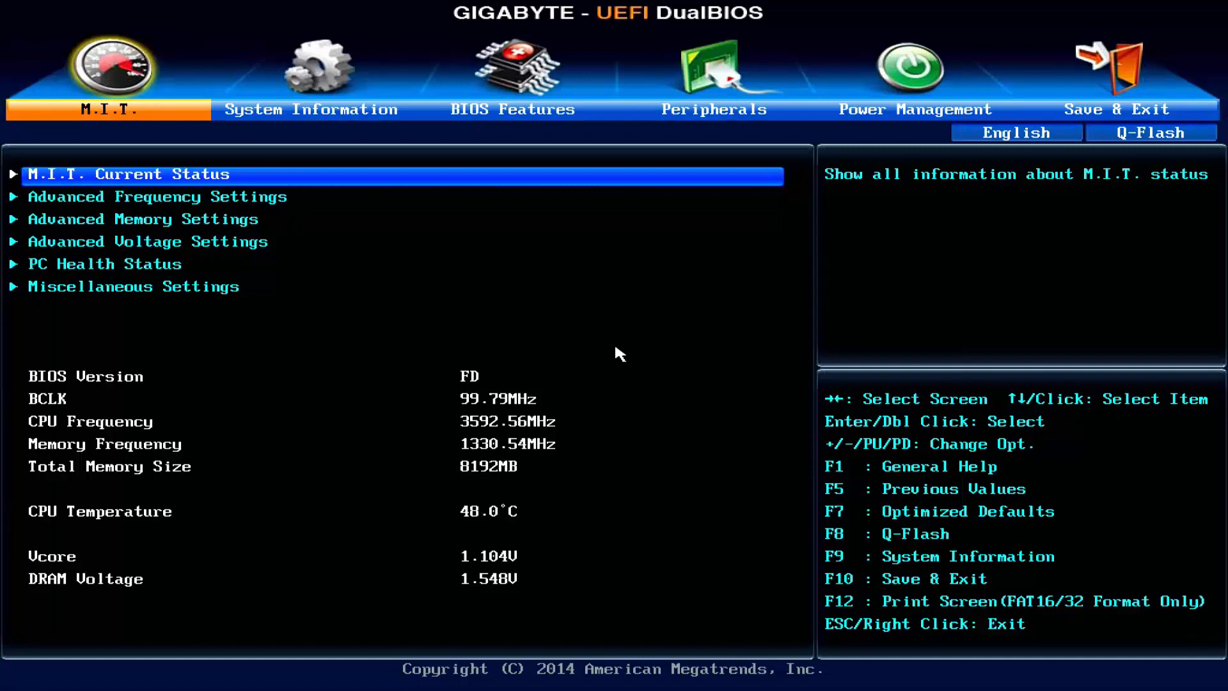
- Go to the BIOS Features page and check the devices offered for Boot Option #1 and Boot Option #2
{"action": "key", "text": "Right"}
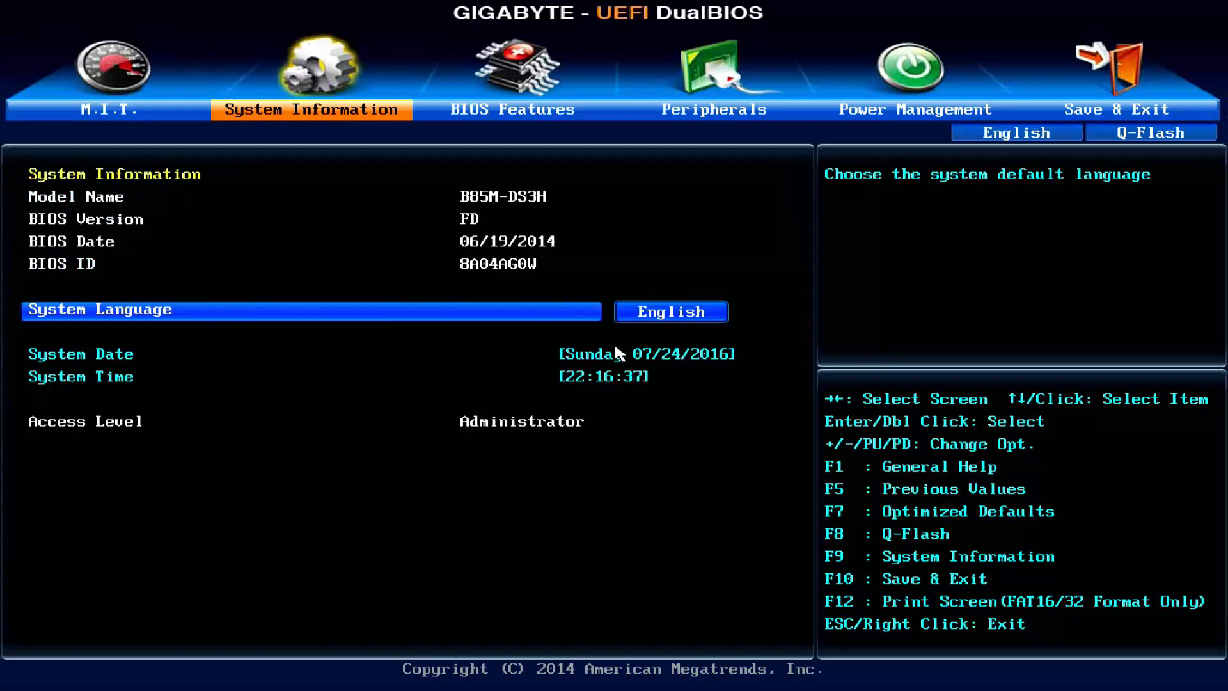
{"action": "key", "text": "Right"}
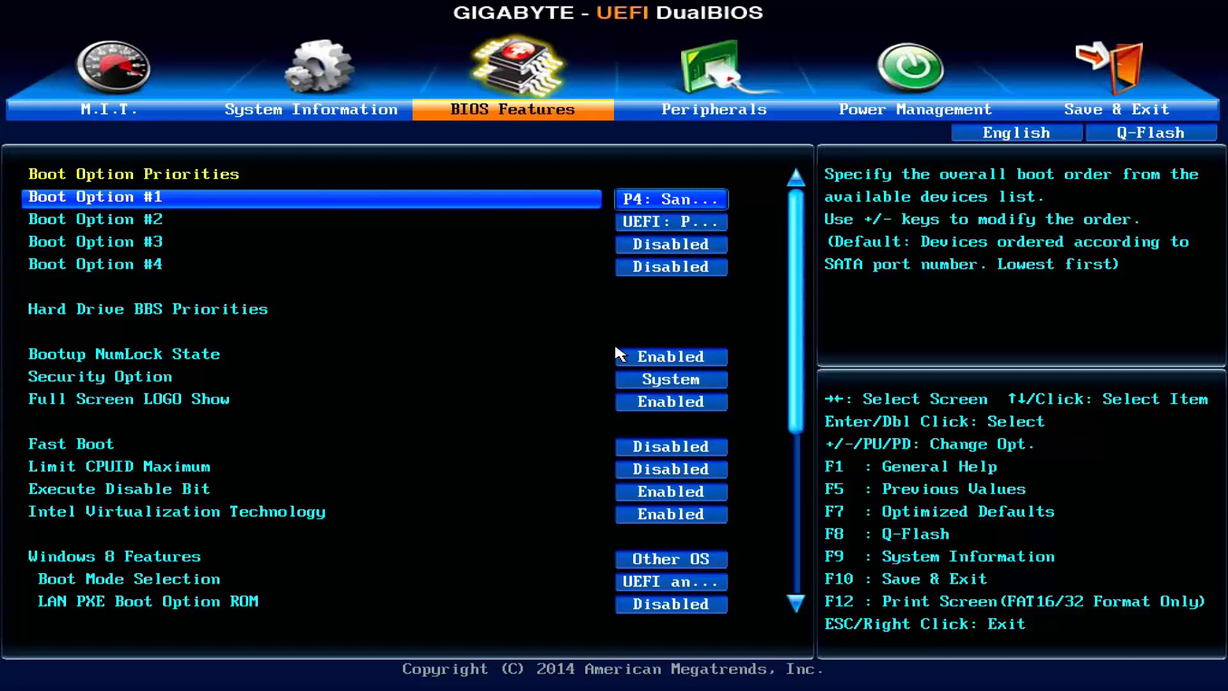
{"action": "key", "text": "Return"}
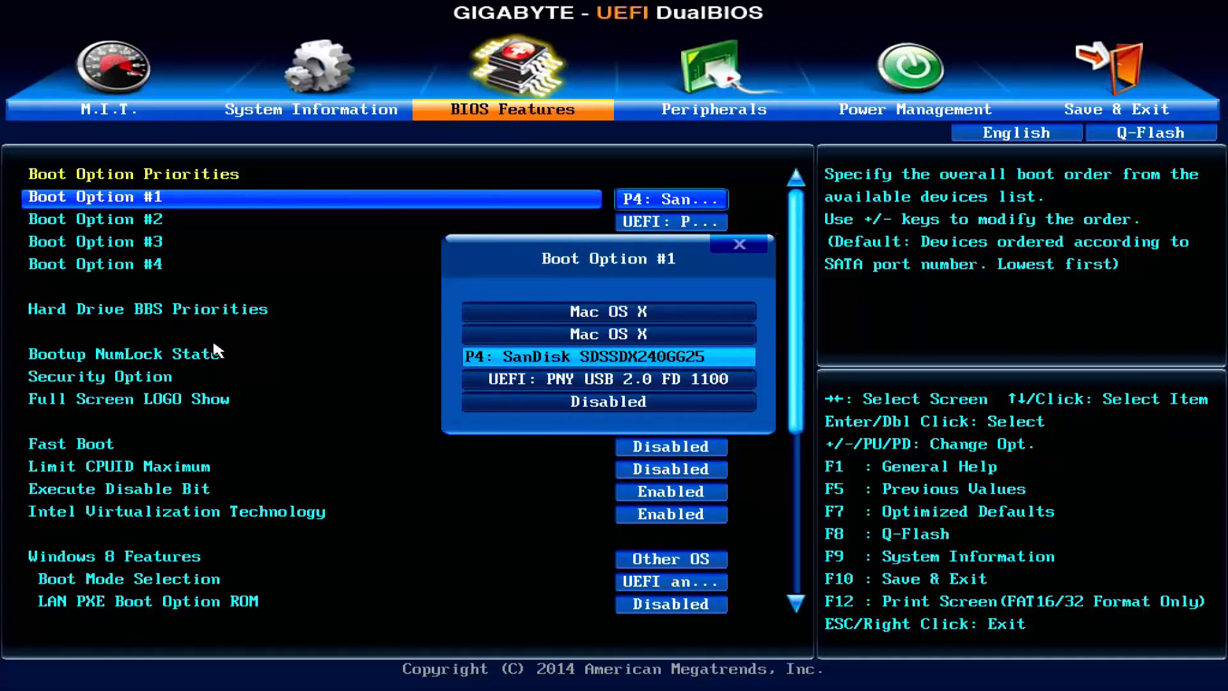
{"action": "key", "text": "Escape"}
{"action": "key", "text": "Down"}
{"action": "key", "text": "Return"}
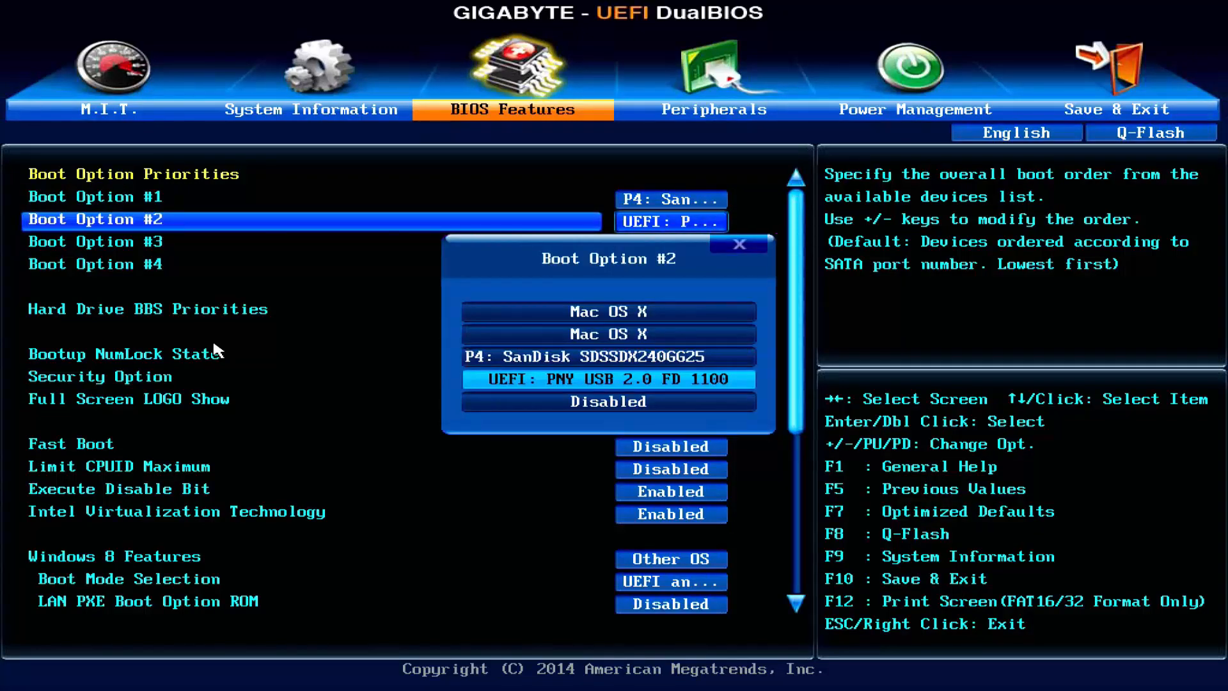
{"action": "key", "text": "Escape"}
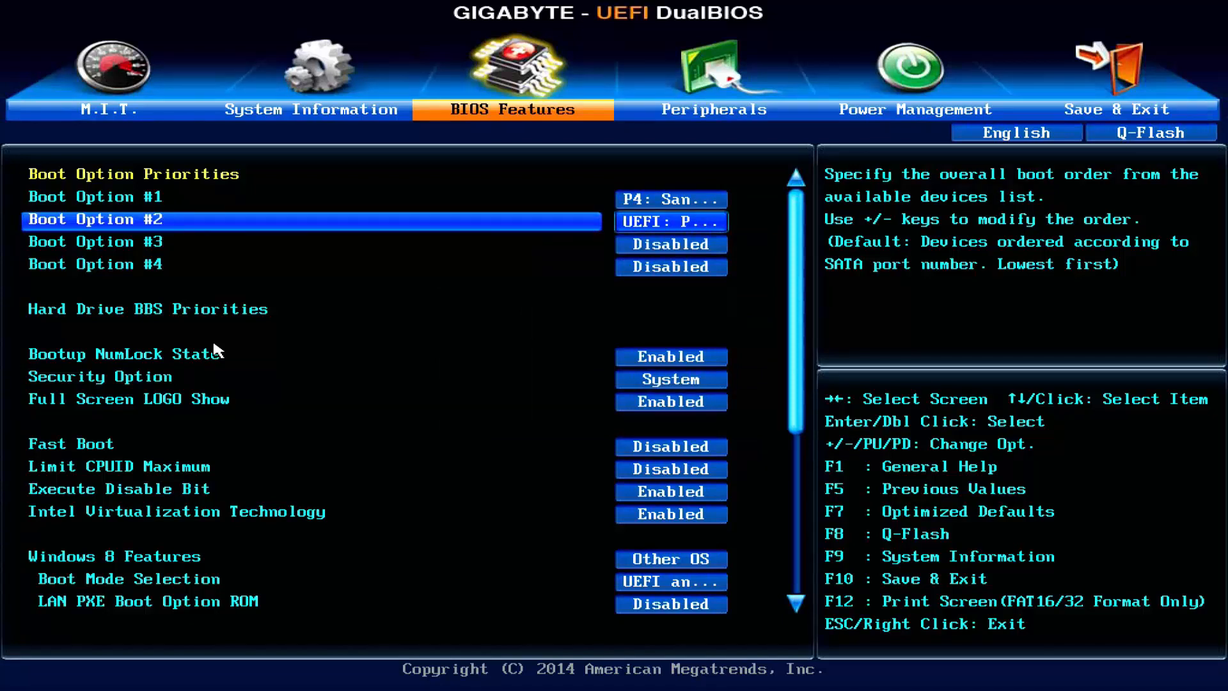
- Set Boot Option #1 to UEFI: PNY USB 2.0 FD 1100
{"action": "key", "text": "Up"}
{"action": "key", "text": "Return"}
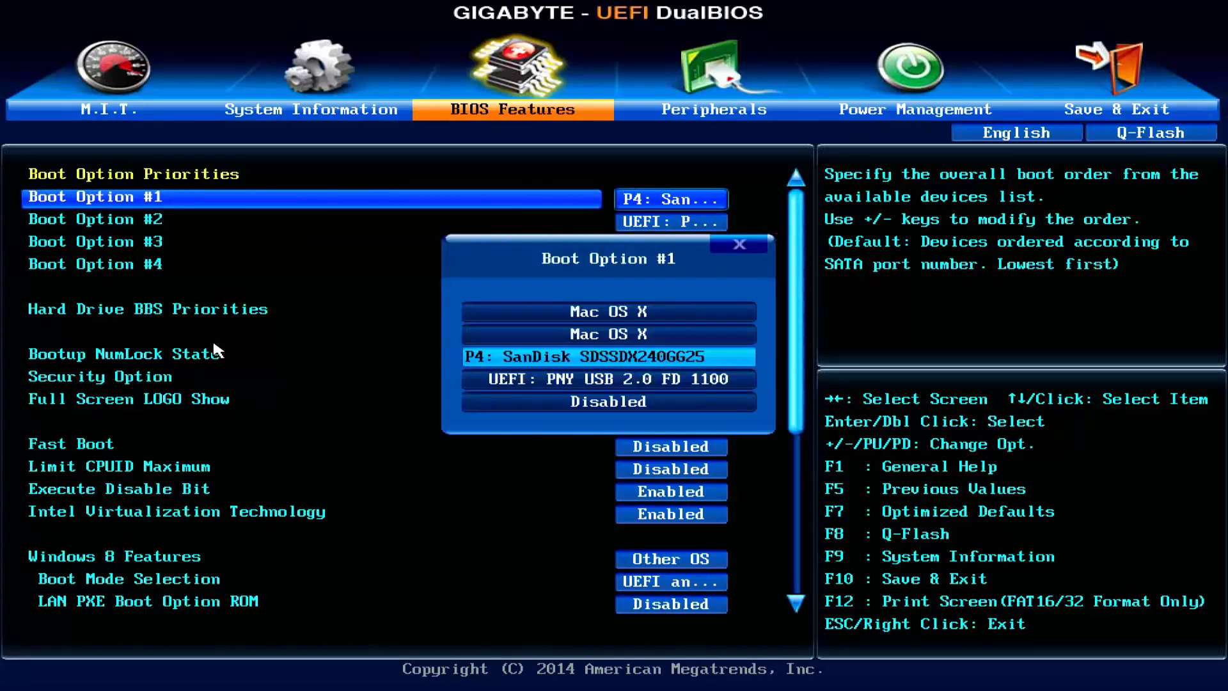
{"action": "key", "text": "Down"}
{"action": "key", "text": "Return"}
{"action": "key", "text": "Down"}
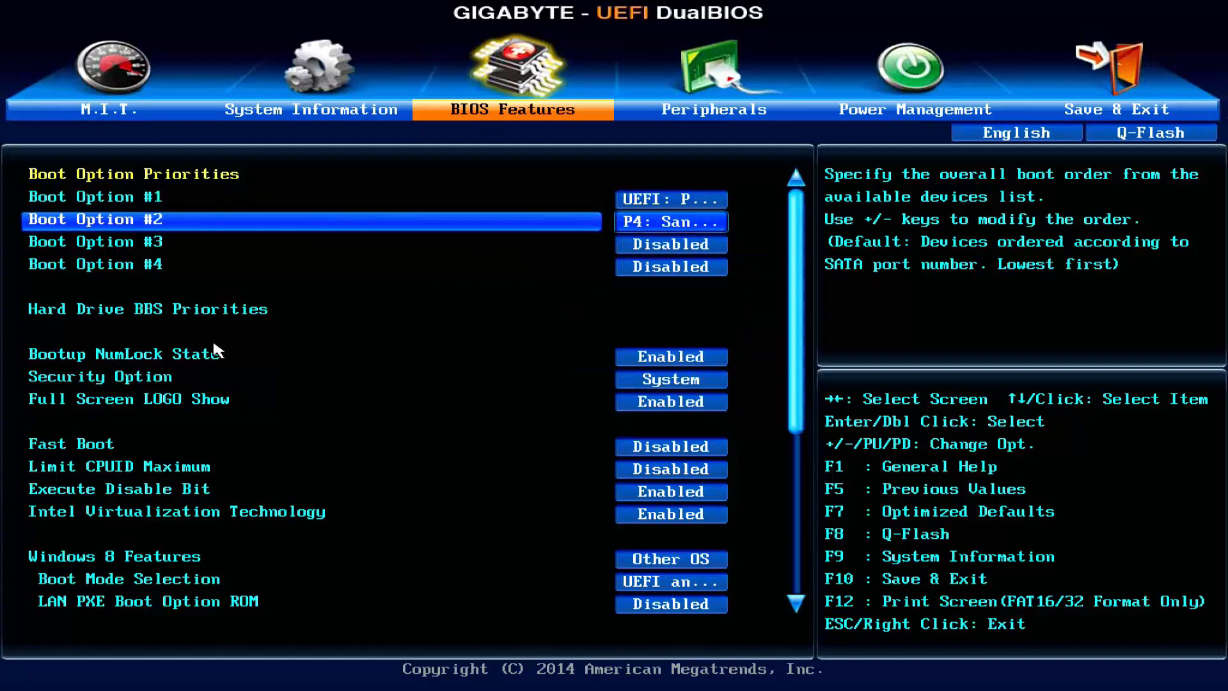
- Check the device assigned to Boot Option #2, then save the BIOS settings and exit to reboot
{"action": "key", "text": "Return"}
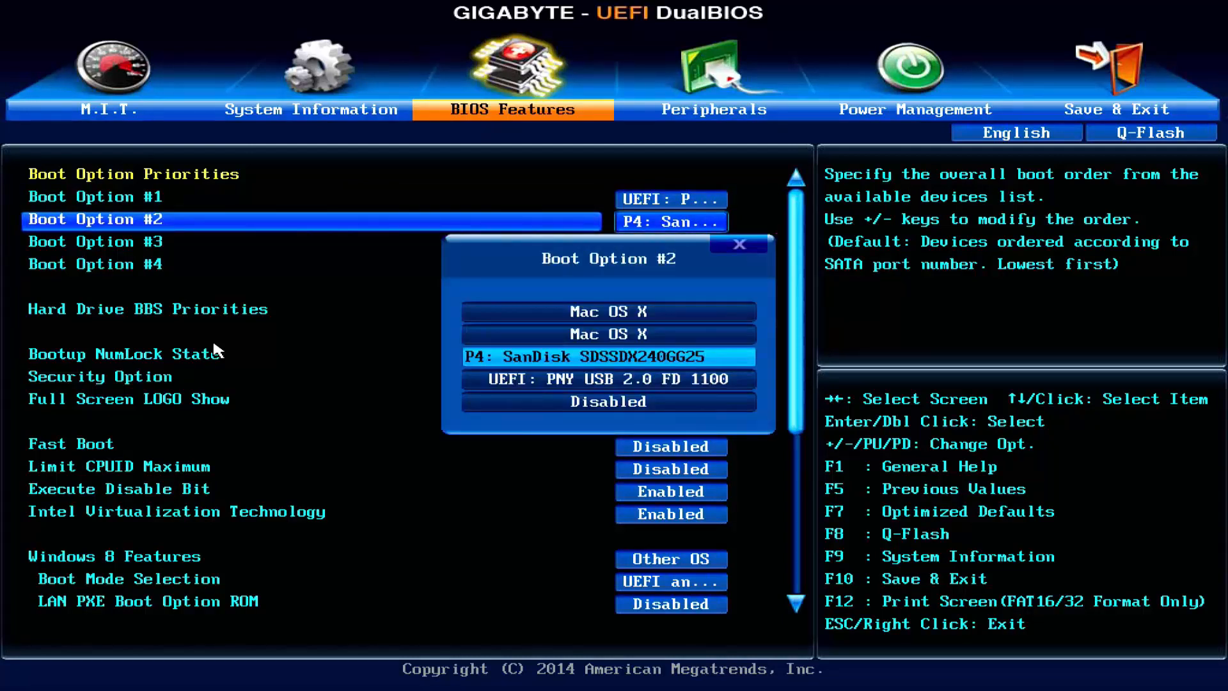
{"action": "key", "text": "Escape"}
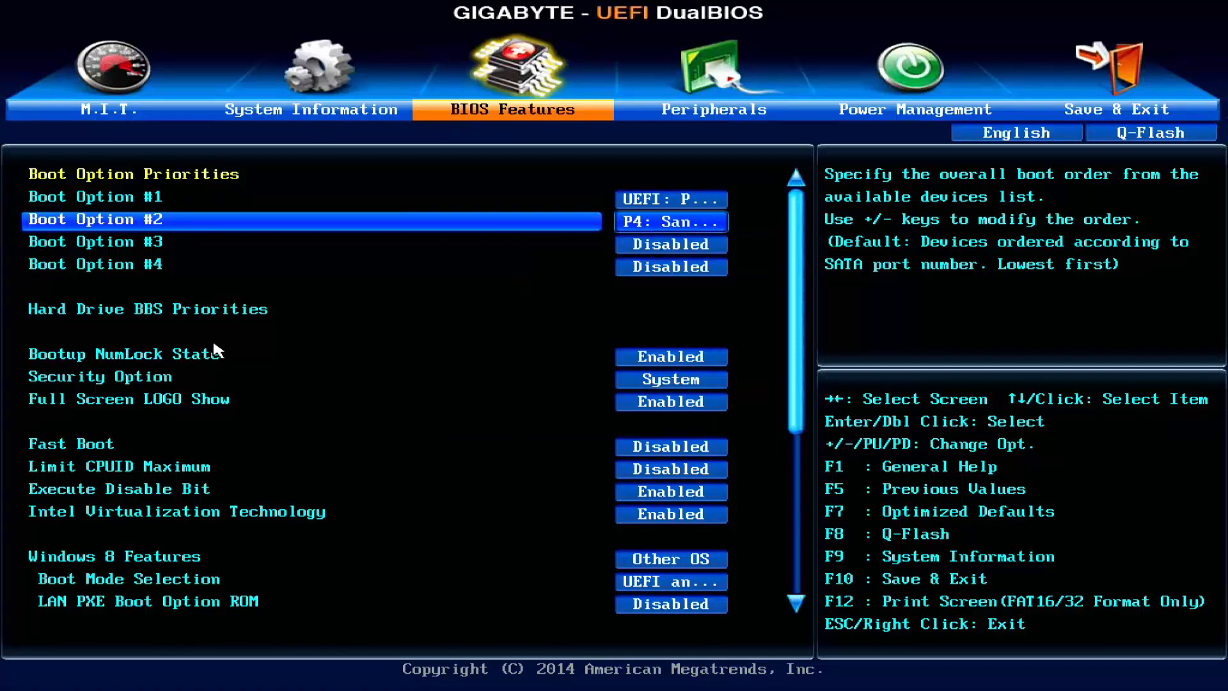
{"action": "key", "text": "F10"}
{"action": "key", "text": "Return"}
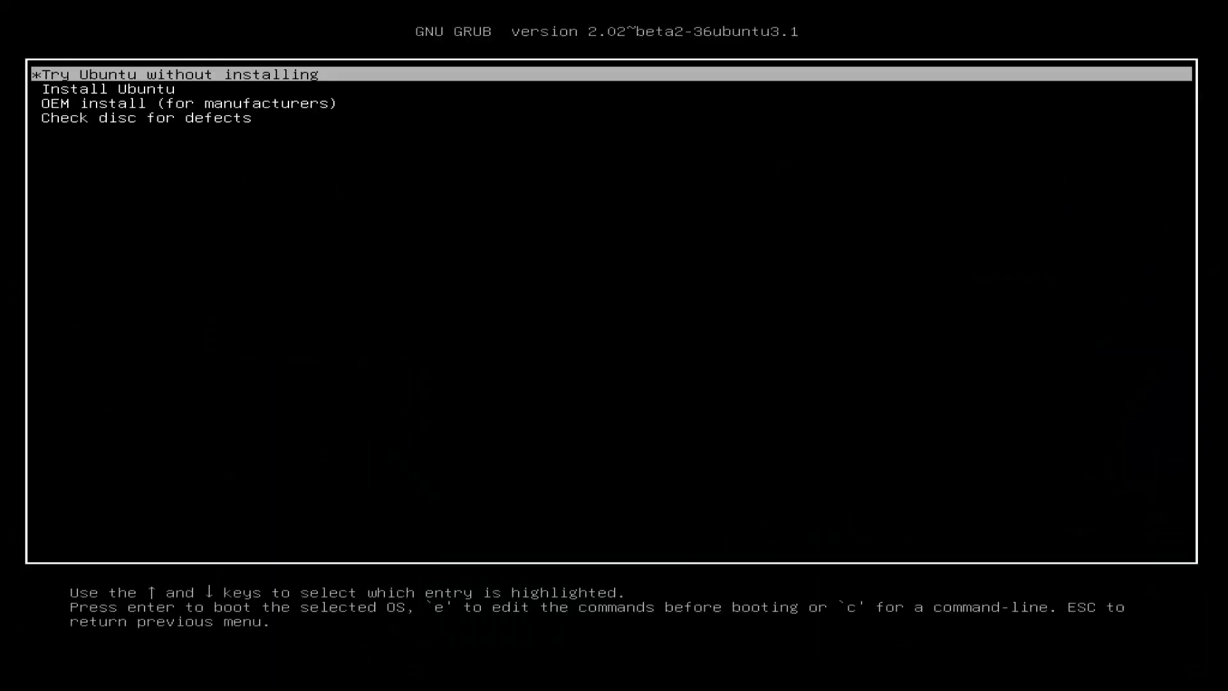
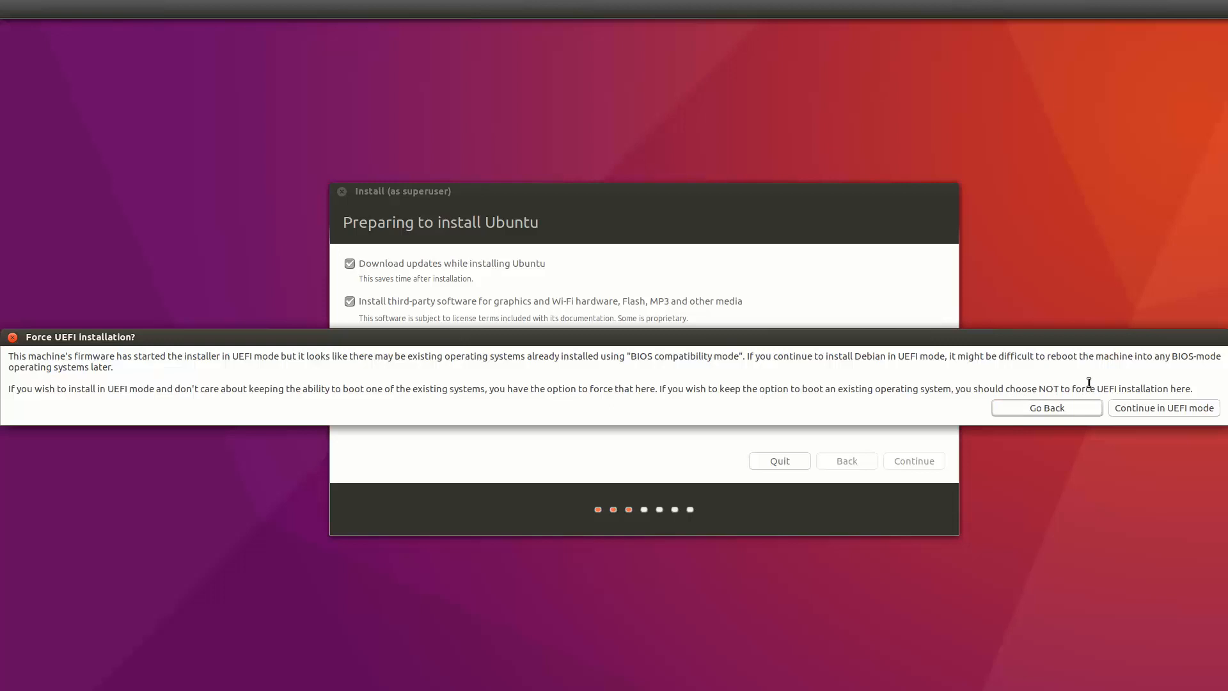
- Decline forcing a UEFI installation and continue with Install Ubuntu alongside Windows 10 as the installation type
{"action": "left_click", "coordinate": [1060, 410]}
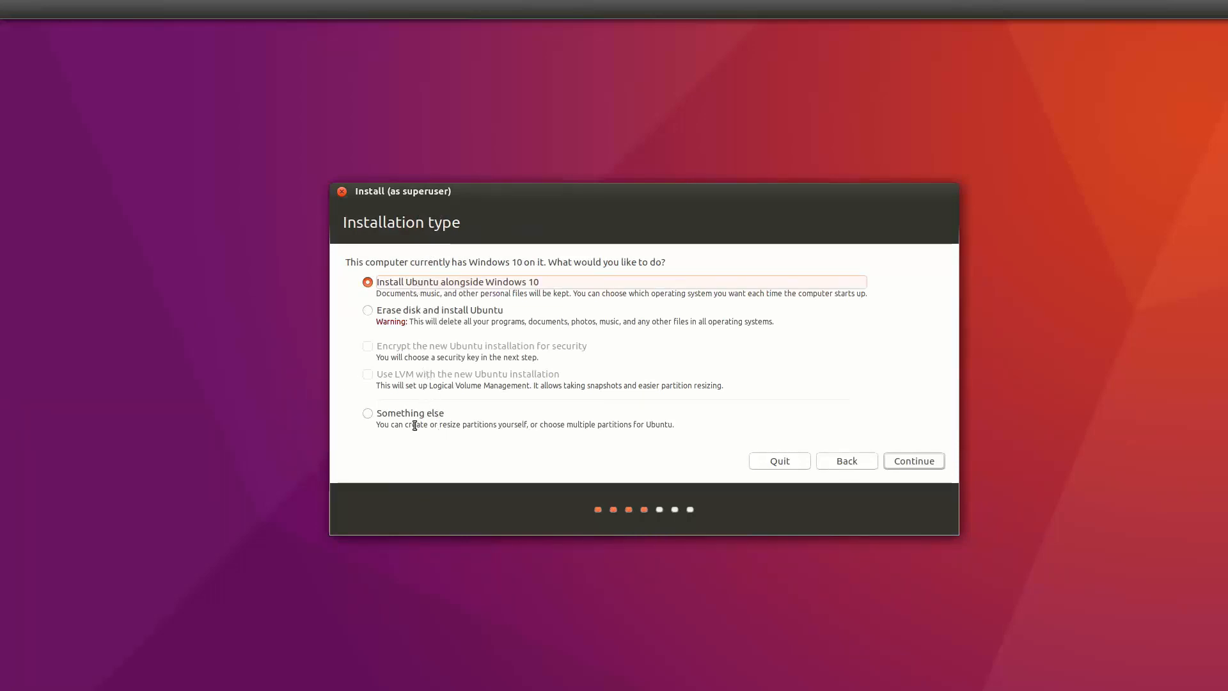
{"action": "left_click", "coordinate": [908, 461]}
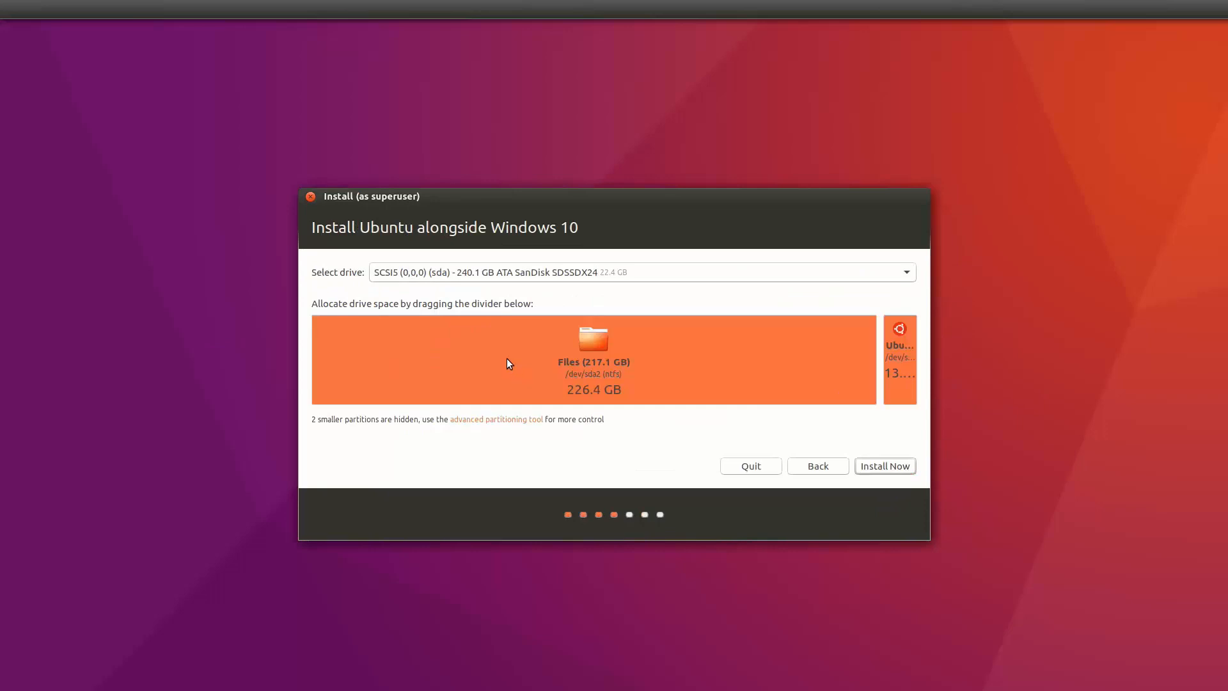
- Allocate 20.0 GB of the drive to Ubuntu, start the installation and agree to write the partition changes to disk
{"action": "left_click_drag", "start_coordinate": [882, 366], "coordinate": [722, 364]}
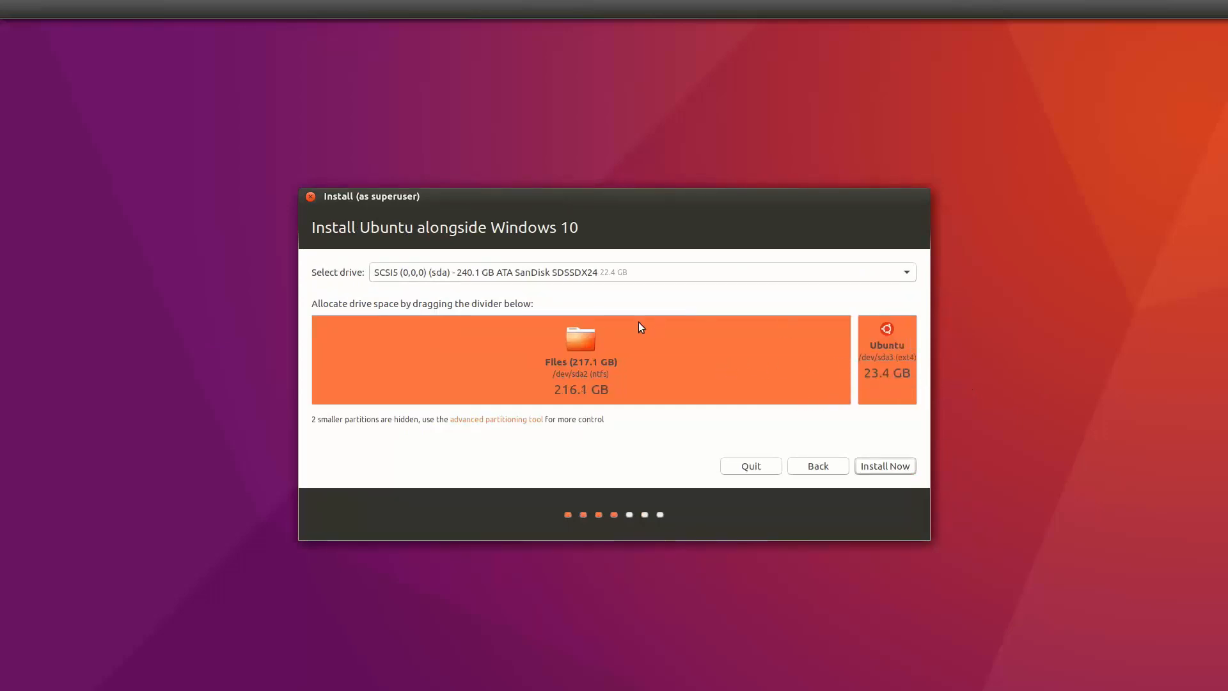
{"action": "mouse_move", "coordinate": [854, 357]}
{"action": "left_mouse_down"}
{"action": "mouse_move", "coordinate": [887, 357]}
{"action": "mouse_move", "coordinate": [863, 359]}
{"action": "left_mouse_up"}
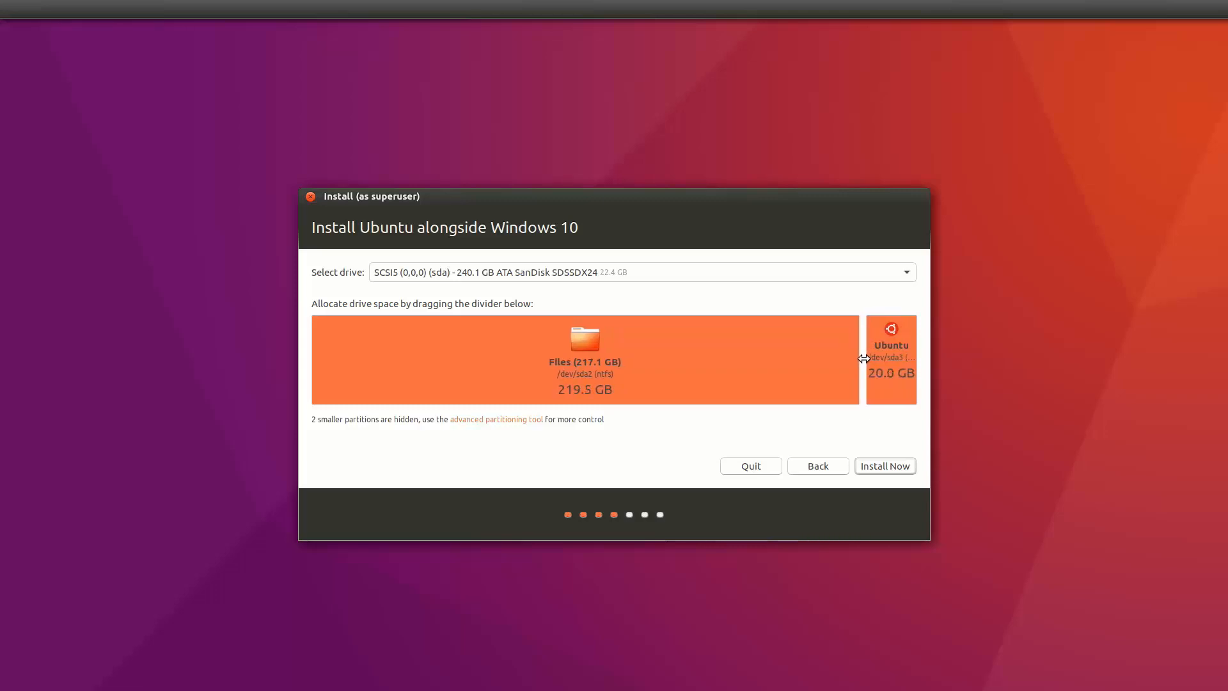
{"action": "left_click", "coordinate": [879, 470]}
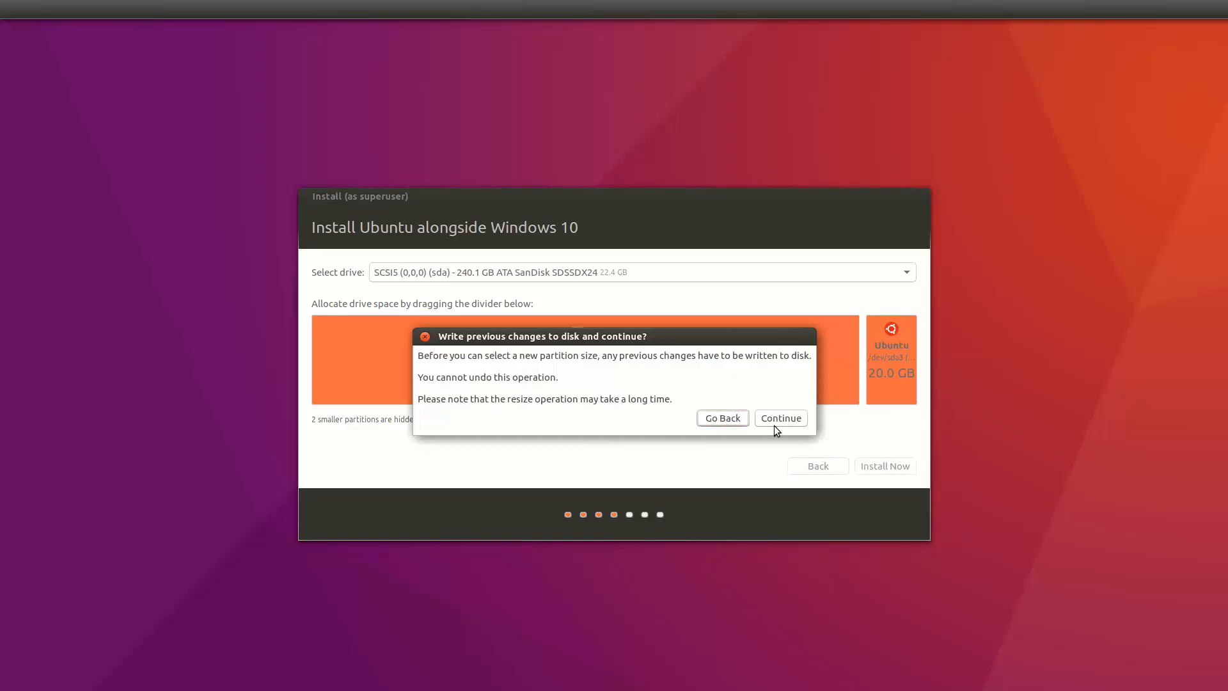
{"action": "left_click", "coordinate": [792, 419]}
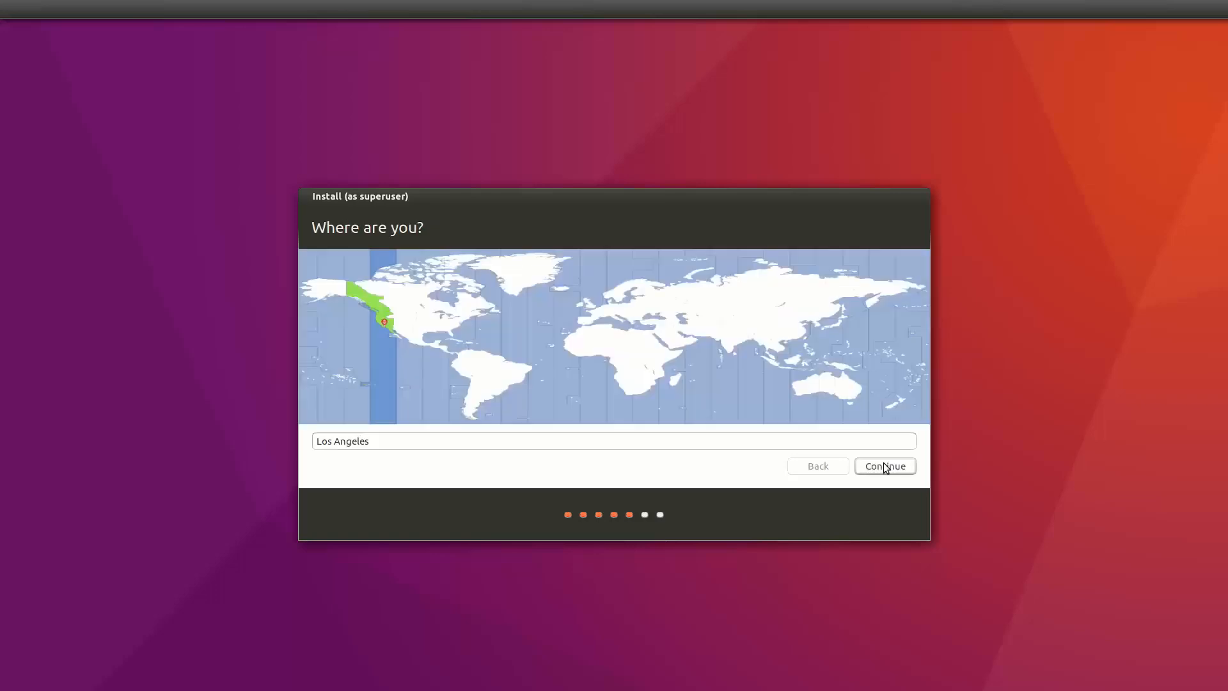
- Accept Los Angeles as the location and English (US) as the keyboard layout
{"action": "left_click", "coordinate": [881, 466]}
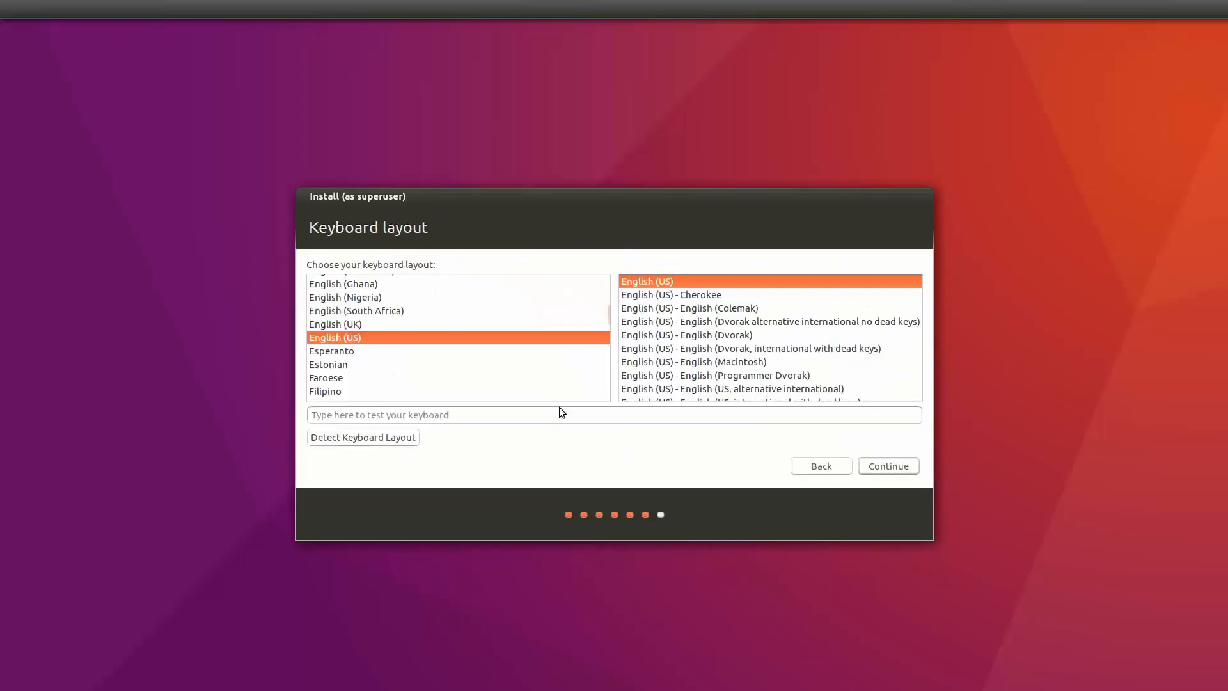
{"action": "left_click", "coordinate": [891, 467]}
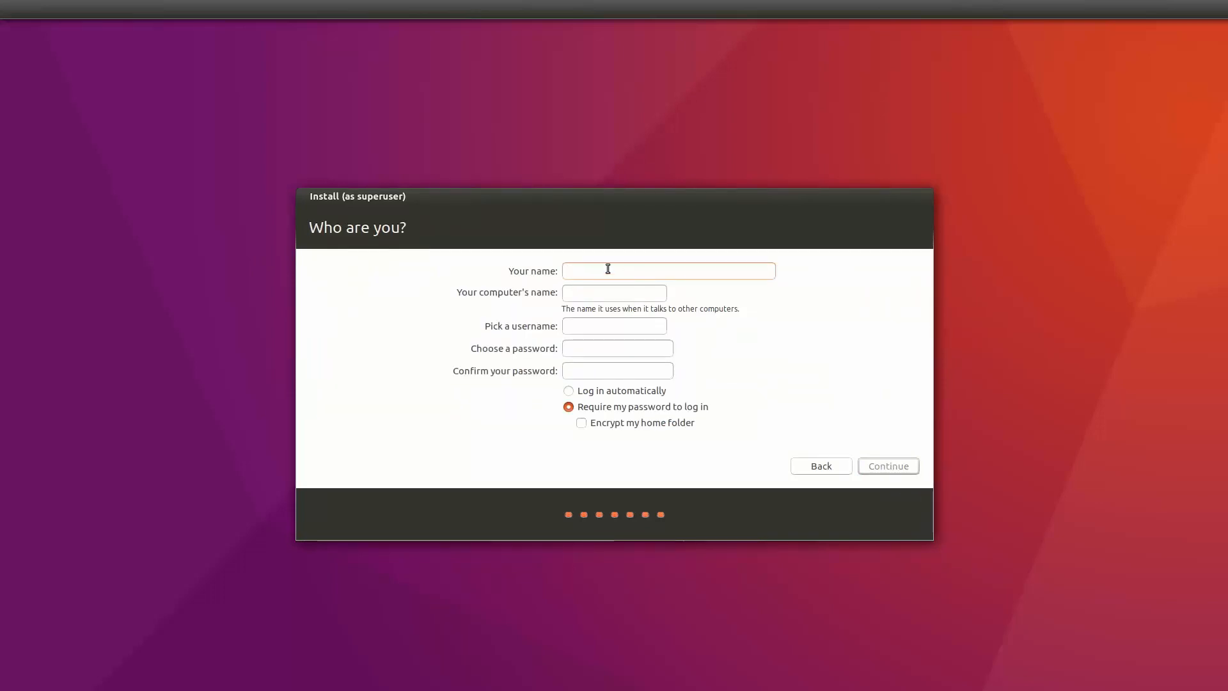
- Fill in the user's name, replace the computer name's suffix with linux, choose and confirm the account password, and continue
{"action": "type", "text": "Joe"}
{"action": "left_click_drag", "start_coordinate": [582, 293], "coordinate": [635, 295]}
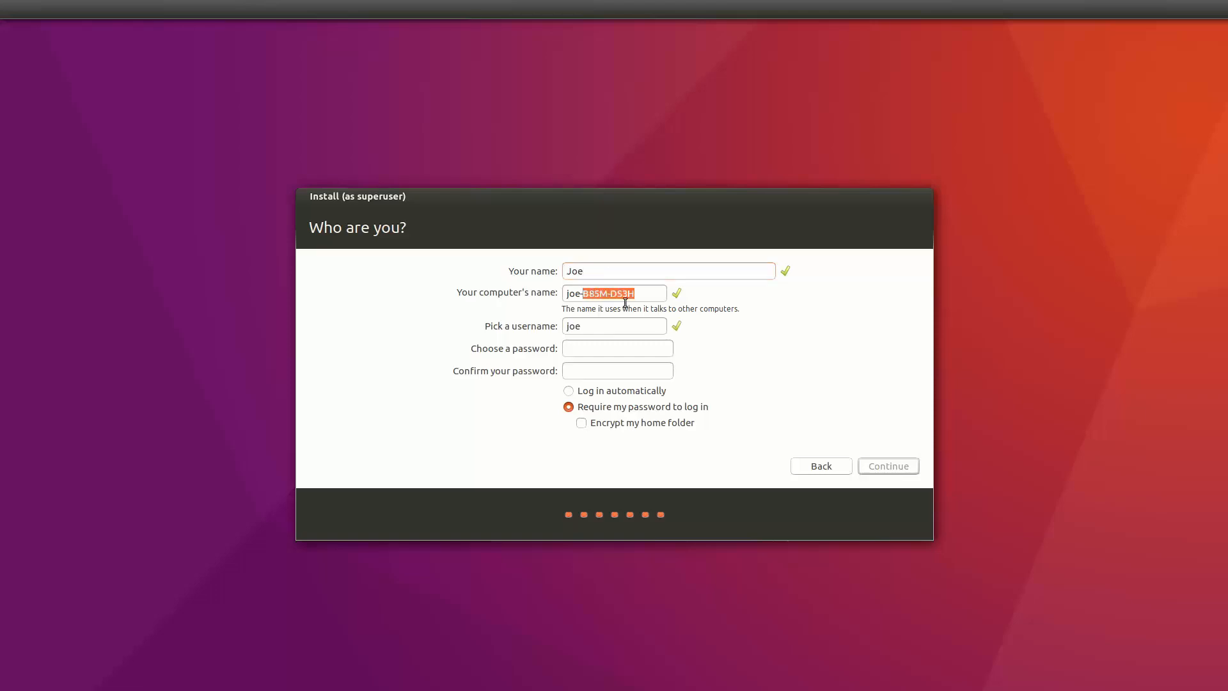
{"action": "type", "text": "linux"}
{"action": "left_click", "coordinate": [607, 350]}
{"action": "type", "text": "************"}
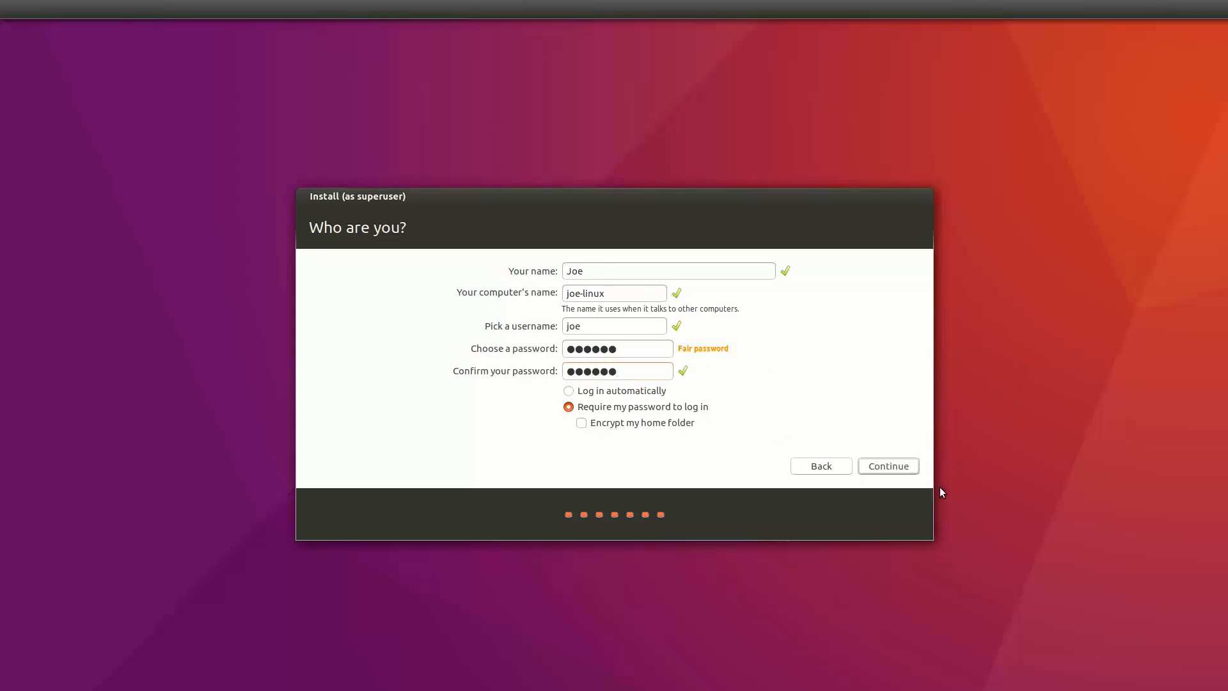
{"action": "left_click", "coordinate": [907, 469]}
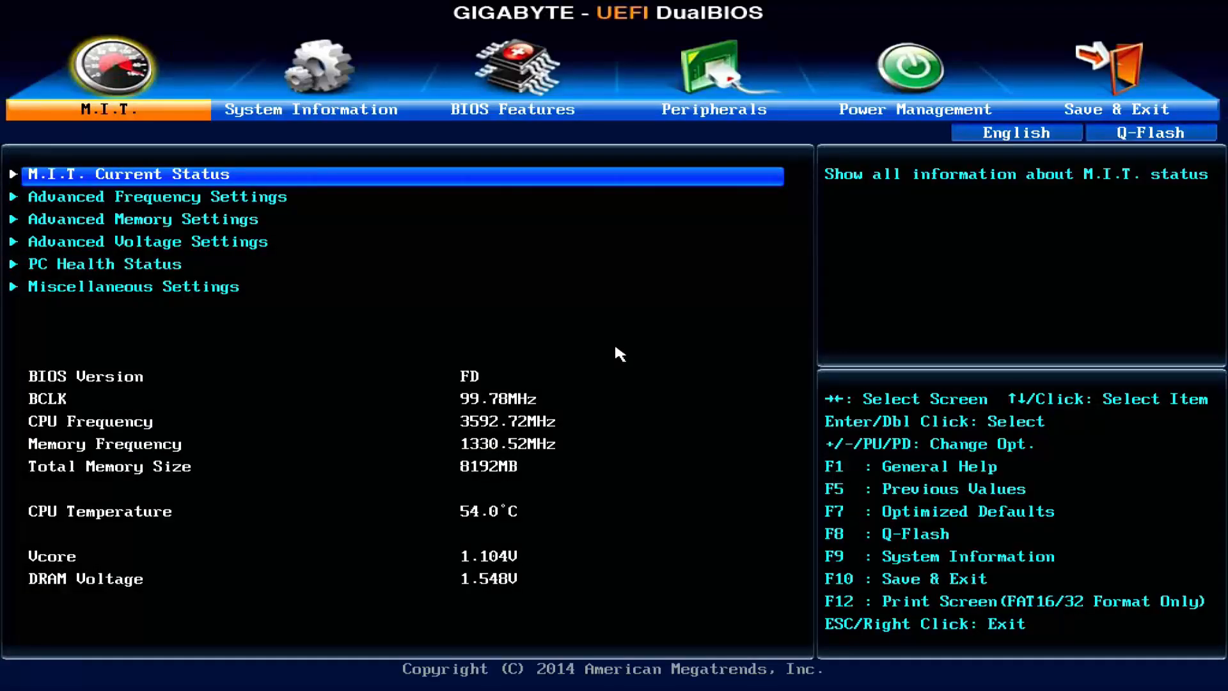
- On the BIOS Features page, set Boot Option #1 to P4: SanDisk SDSSDX240GG25
{"action": "key", "text": "Right"}
{"action": "key", "text": "Right"}
{"action": "key", "text": "Right"}
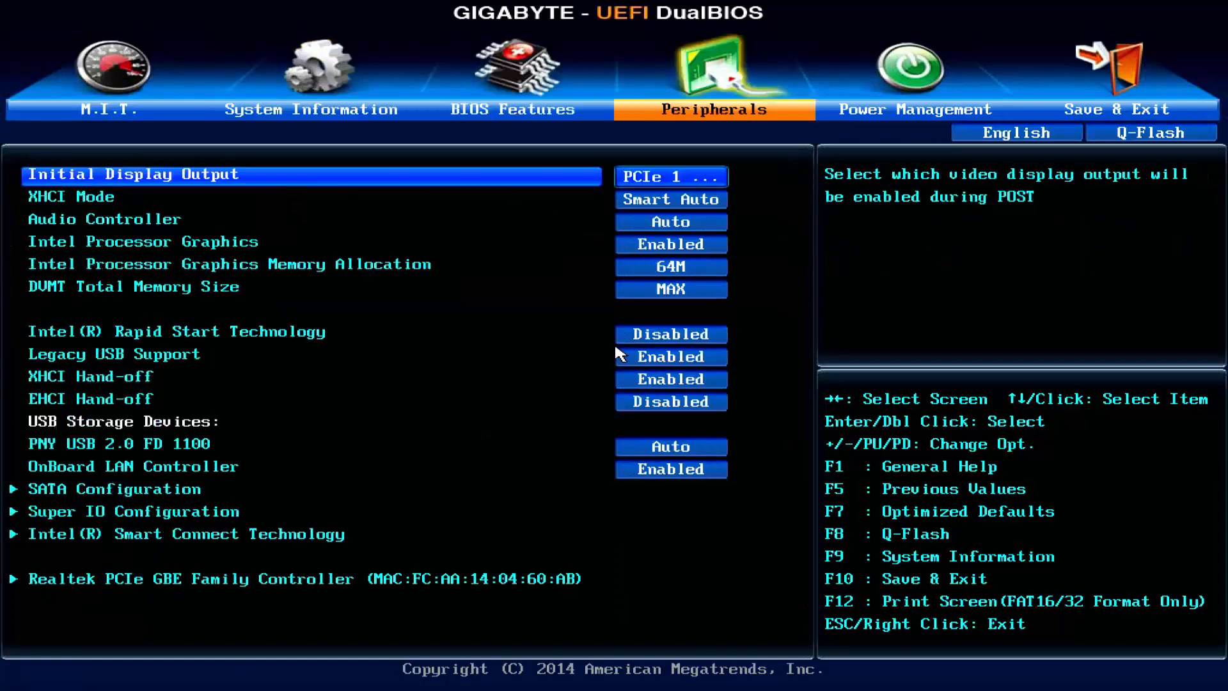
{"action": "key", "text": "Left"}
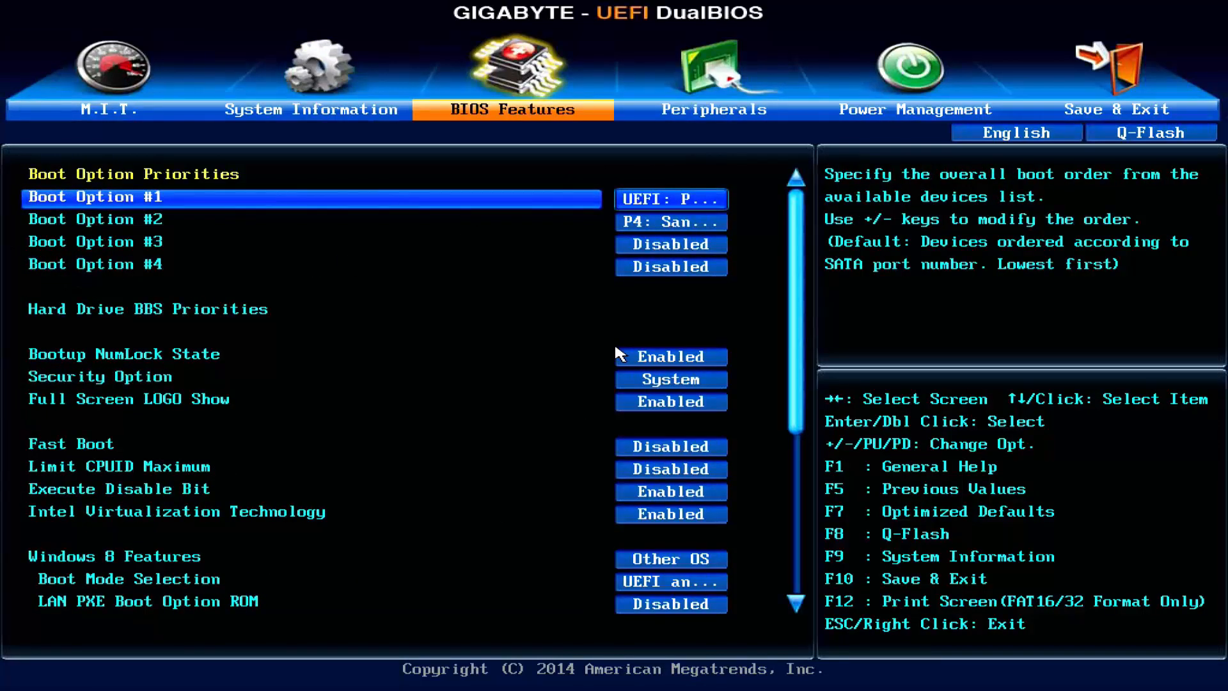
{"action": "key", "text": "Return"}
{"action": "key", "text": "Up"}
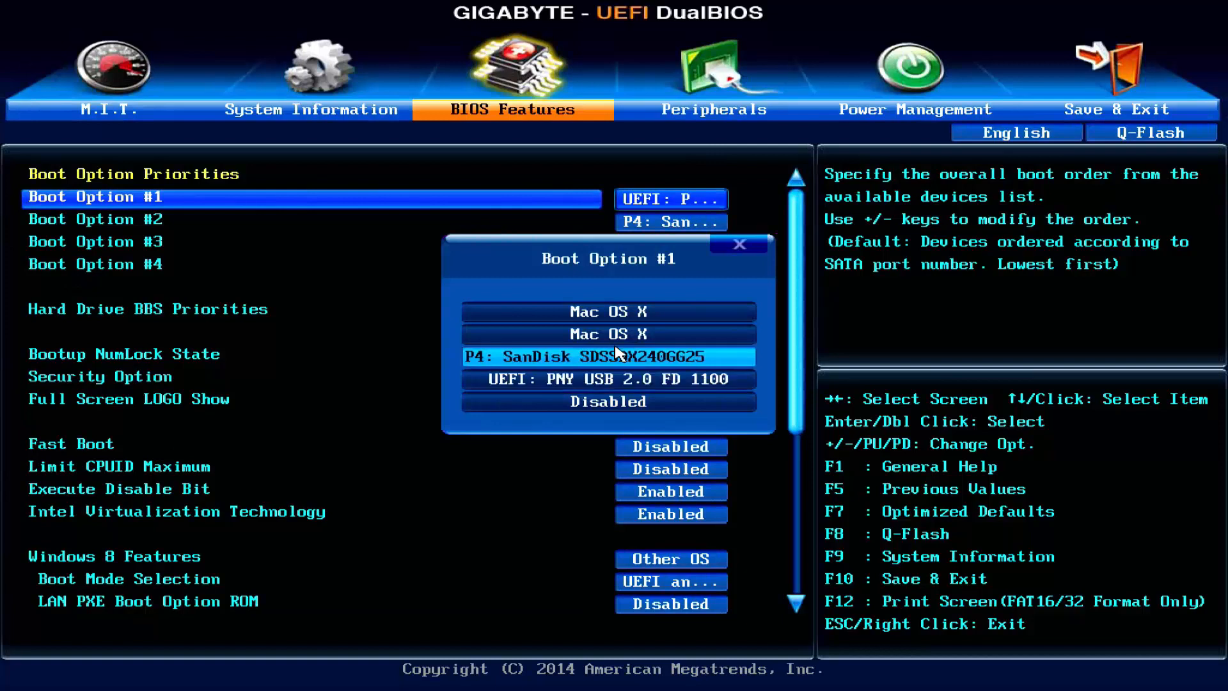
{"action": "key", "text": "Return"}
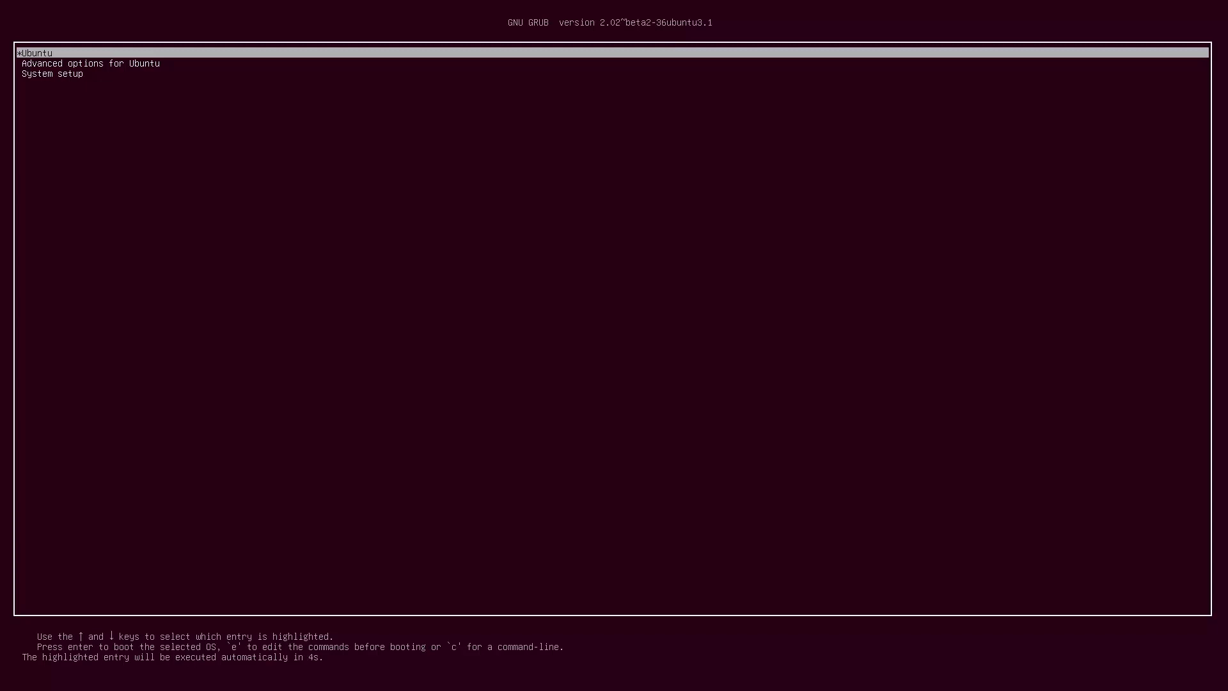
- Boot the Ubuntu entry from GRUB and log in with the account password
{"action": "key", "text": "Return"}
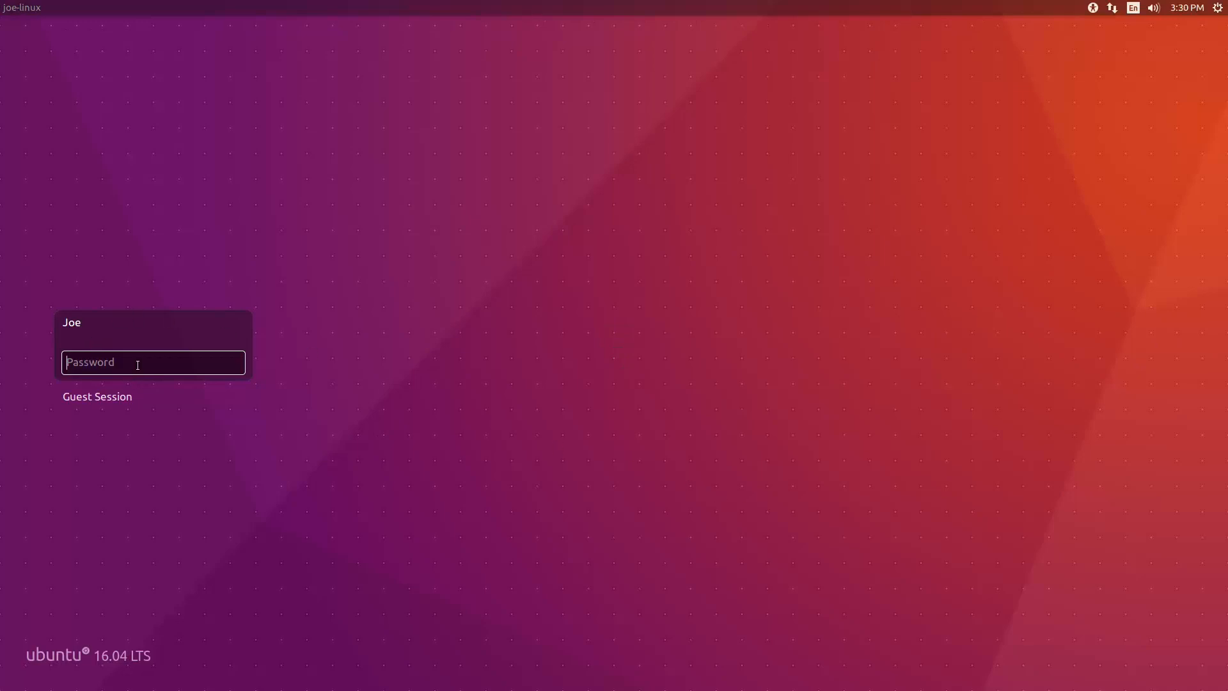
{"action": "type", "text": "******"}
{"action": "key", "text": "Return"}
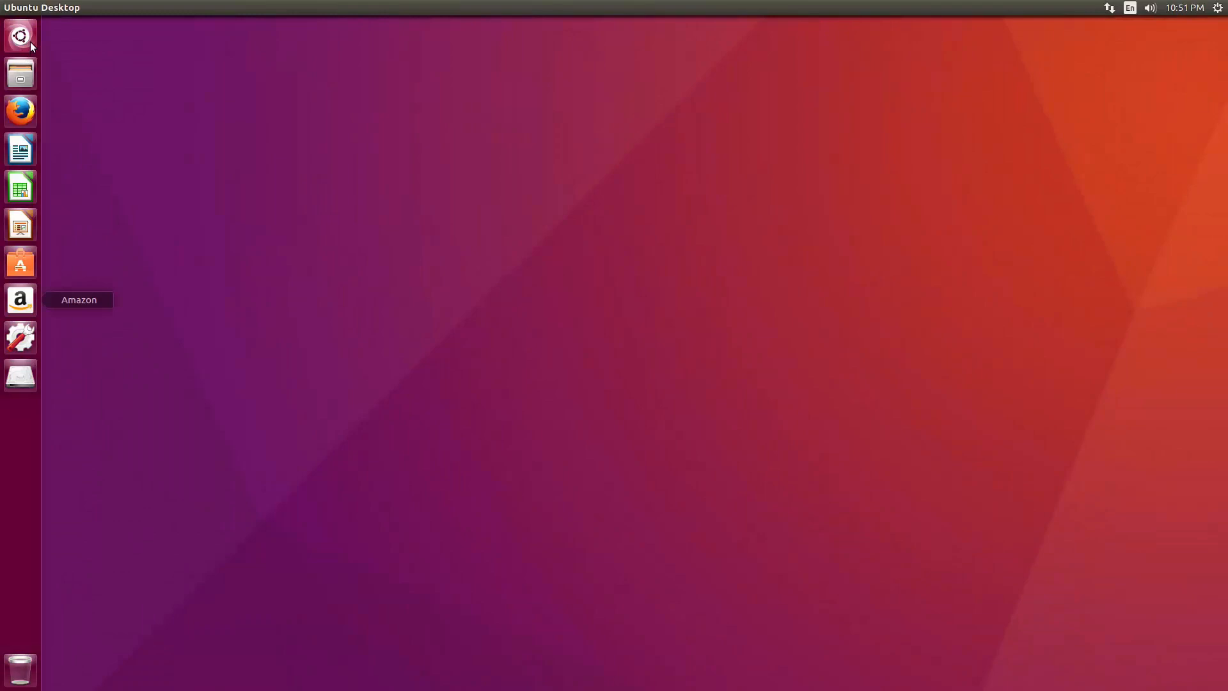
- Open a Terminal and run sudo update-grub, authorizing it with the account password
{"action": "left_click", "coordinate": [29, 41]}
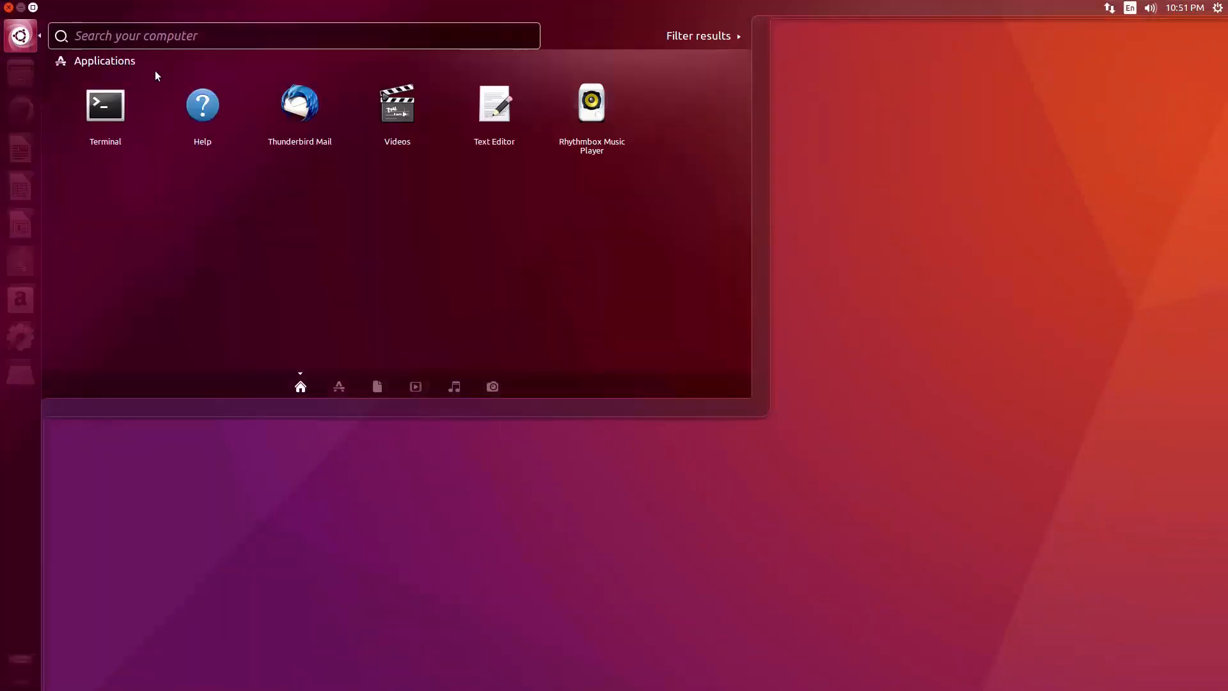
{"action": "left_click", "coordinate": [105, 105]}
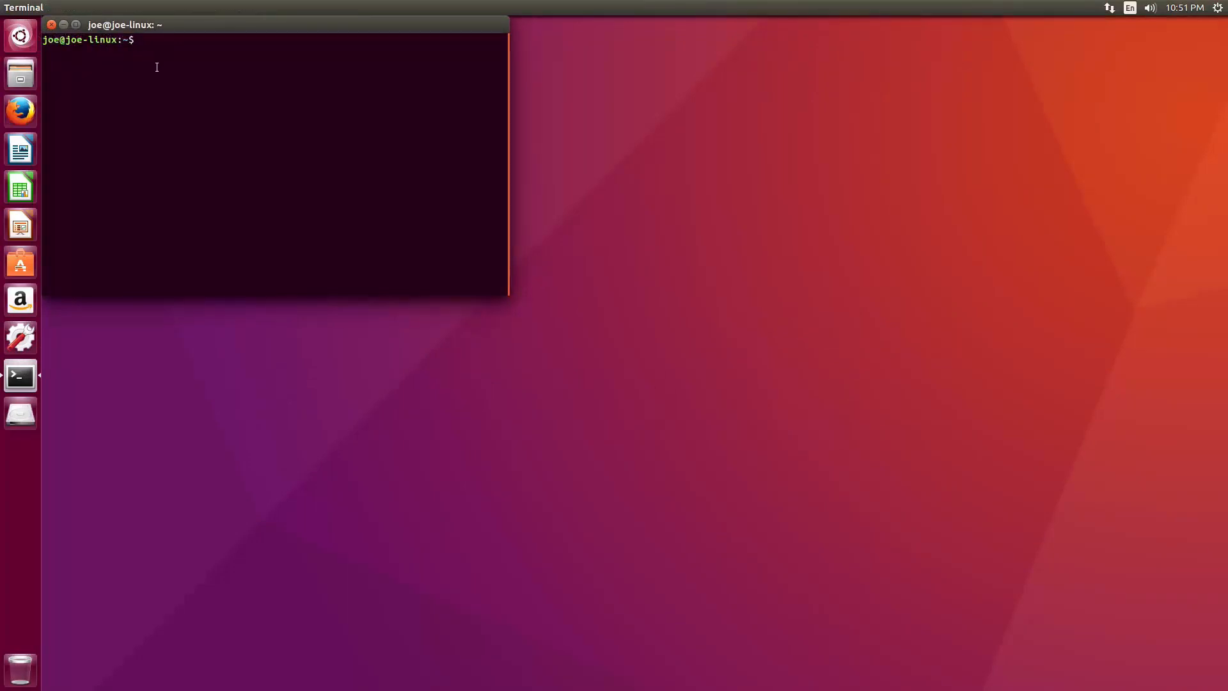
{"action": "type", "text": "sudo update-grub"}
{"action": "key", "text": "Return"}
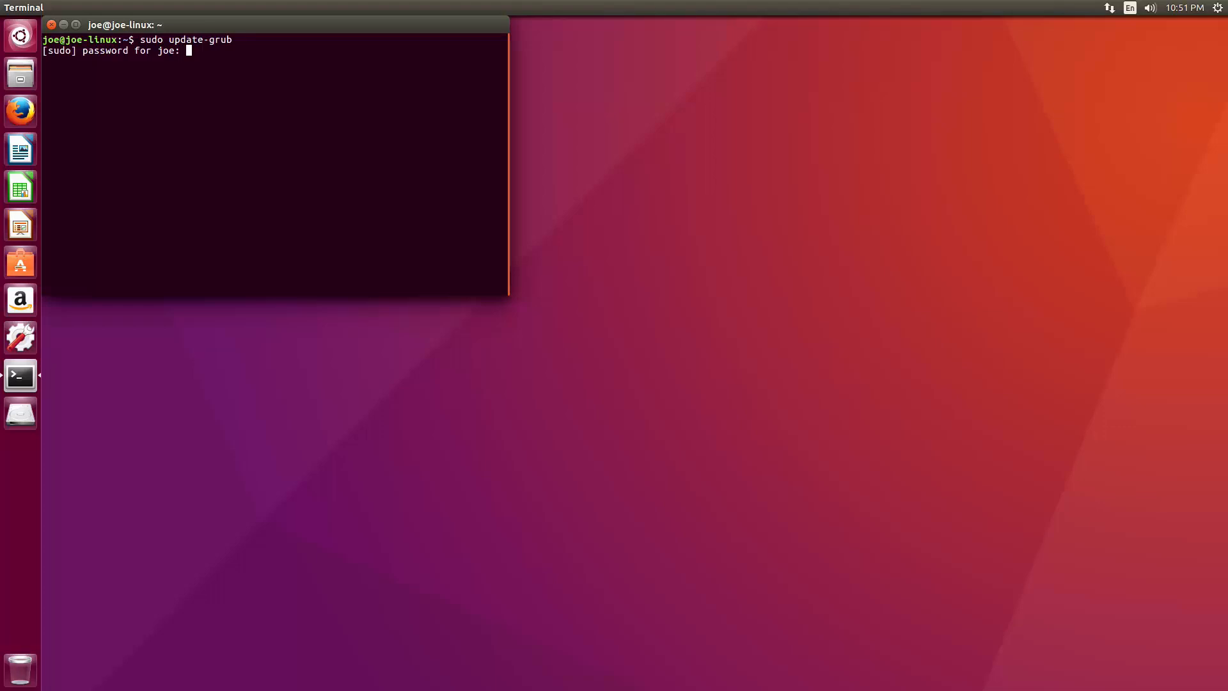
{"action": "key", "text": "Return"}
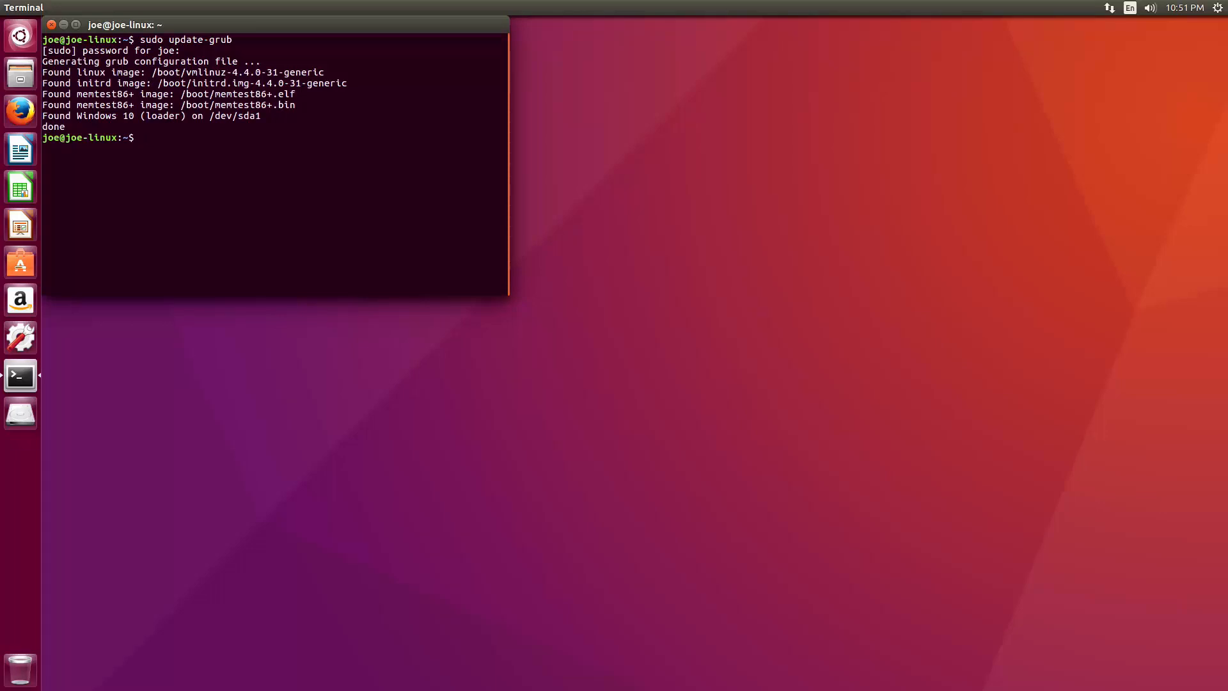
{"action": "left_click", "coordinate": [1218, 9]}
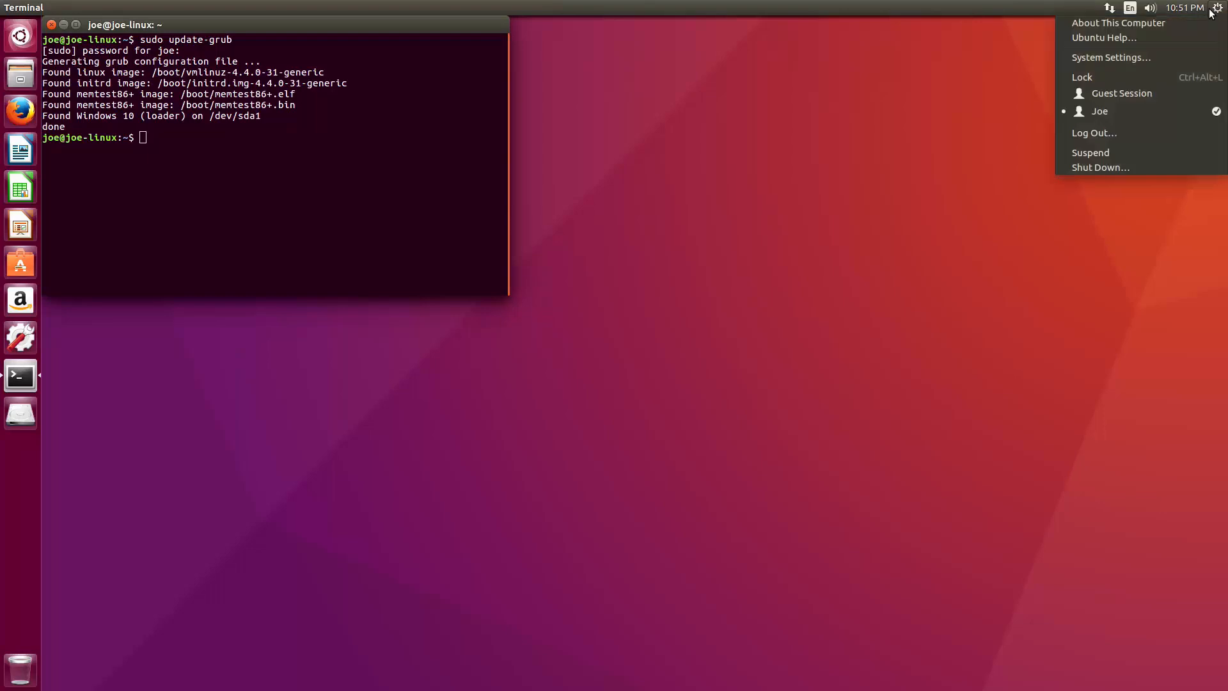
{"action": "left_click", "coordinate": [1115, 136]}
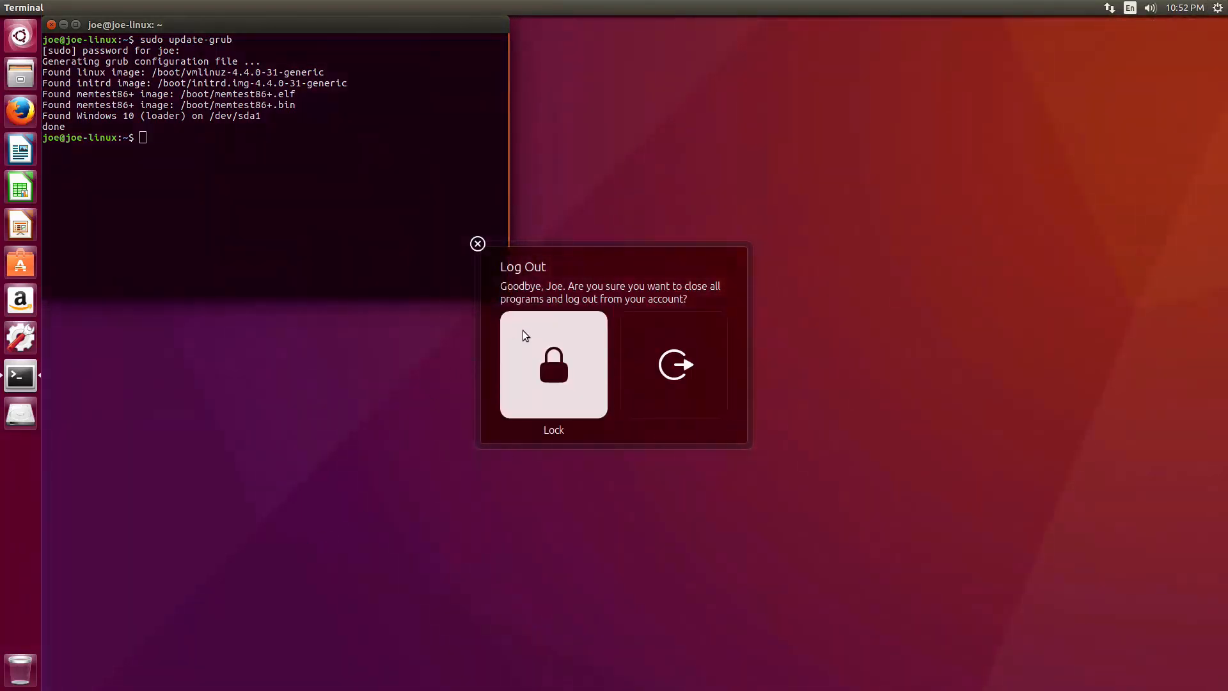
{"action": "left_click", "coordinate": [1119, 101]}
- Restart the computer from the Ubuntu session
{"action": "left_click", "coordinate": [1217, 9]}
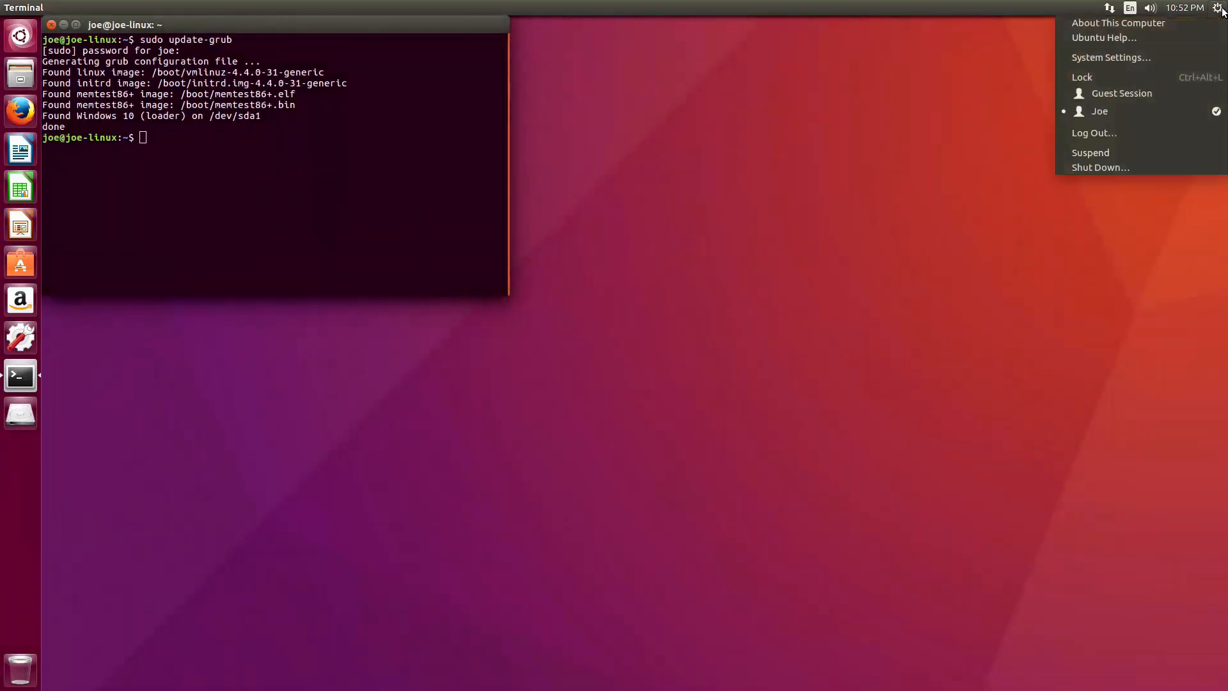
{"action": "left_click", "coordinate": [1125, 161]}
{"action": "left_click", "coordinate": [554, 393]}
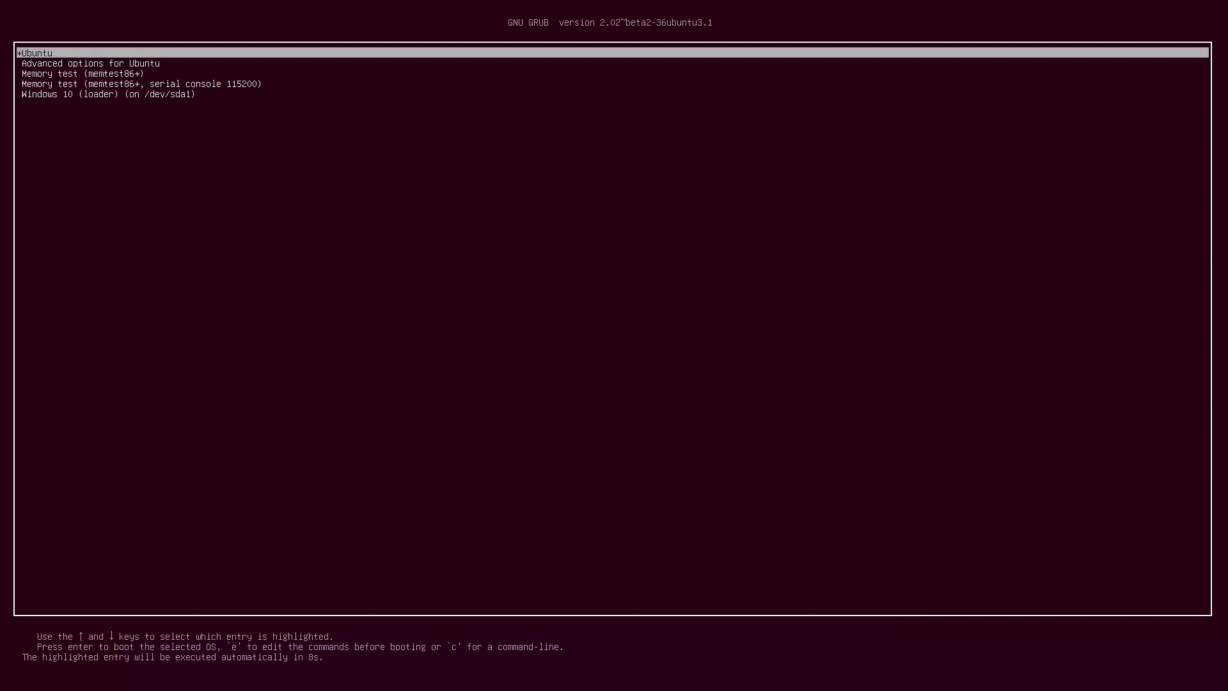
- Boot the Windows 10 (loader) (on /dev/sda1) entry from the GRUB menu
{"action": "key", "text": "Down"}
{"action": "key", "text": "Down"}
{"action": "key", "text": "Down"}
{"action": "key", "text": "Down"}
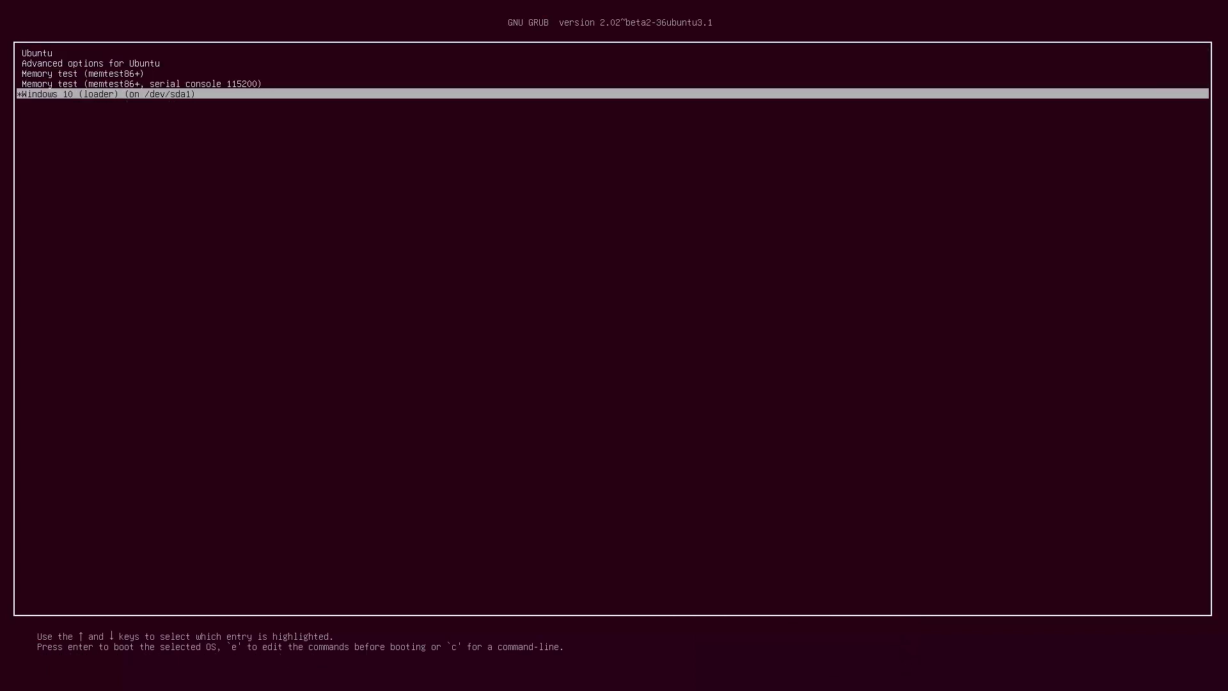
{"action": "key", "text": "Return"}
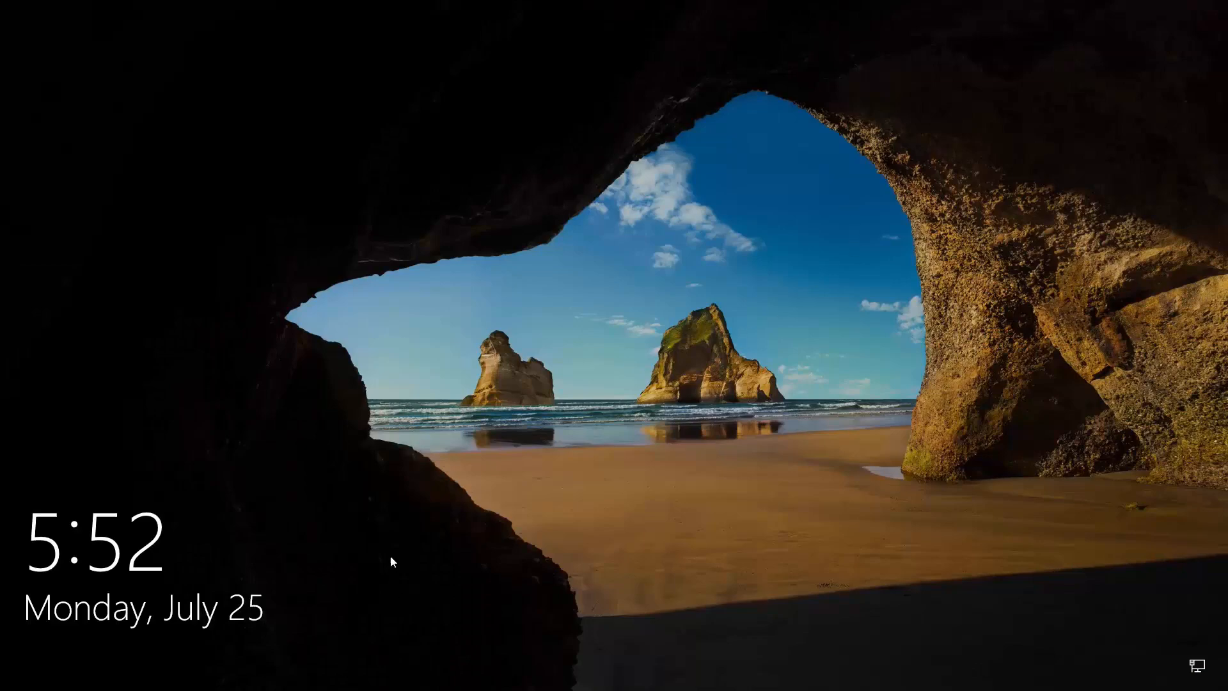
- Dismiss the Windows lock screen and sign in with the account password
{"action": "left_click", "coordinate": [541, 394]}
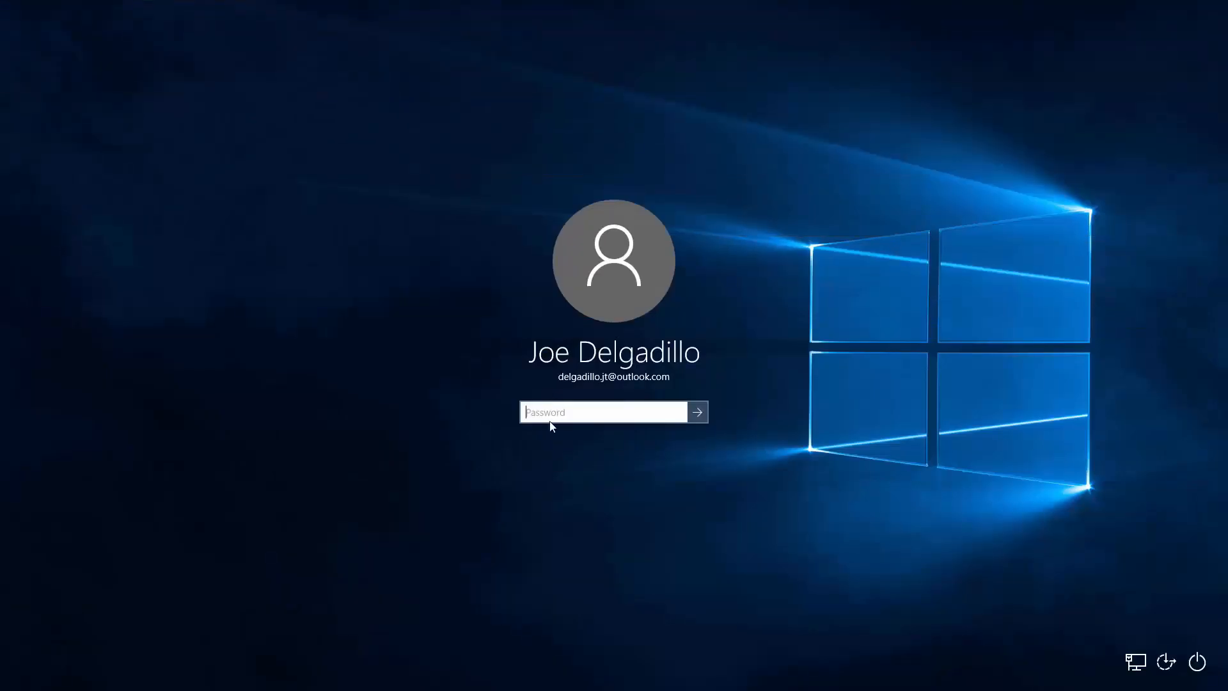
{"action": "type", "text": "•••••••••"}
{"action": "key", "text": "Return"}
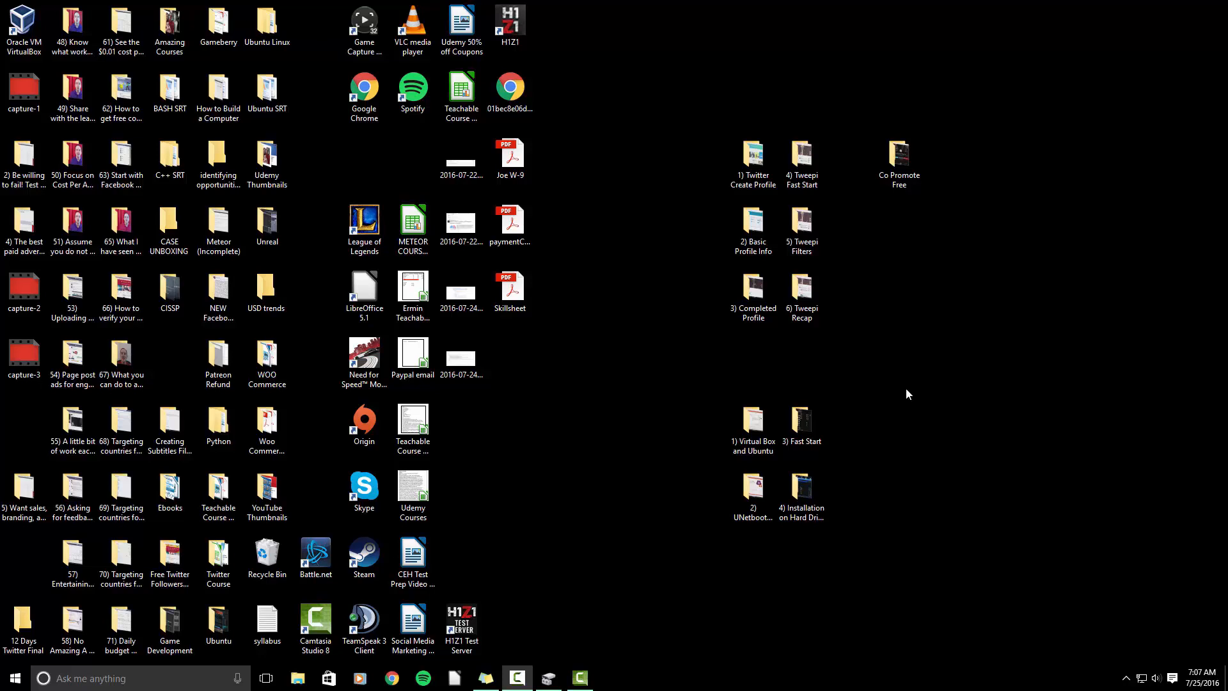
- Open Windows Disk Management and move its window toward the middle of the desktop
{"action": "right_click", "coordinate": [14, 683]}
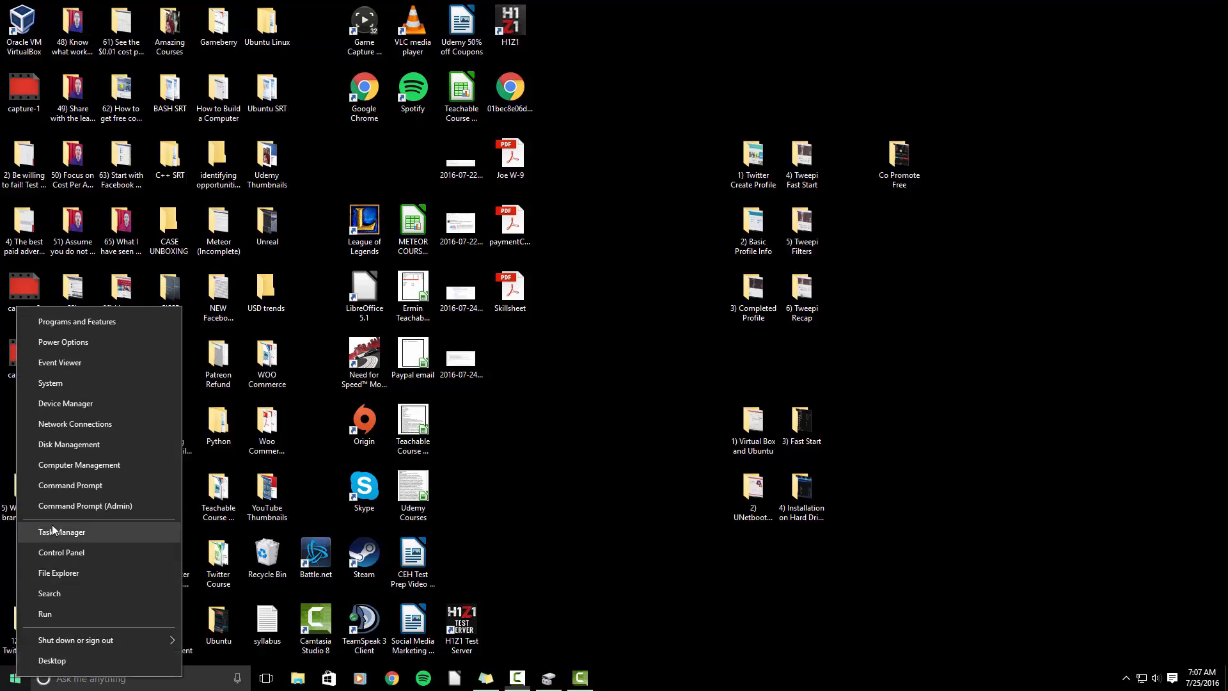
{"action": "left_click", "coordinate": [98, 445]}
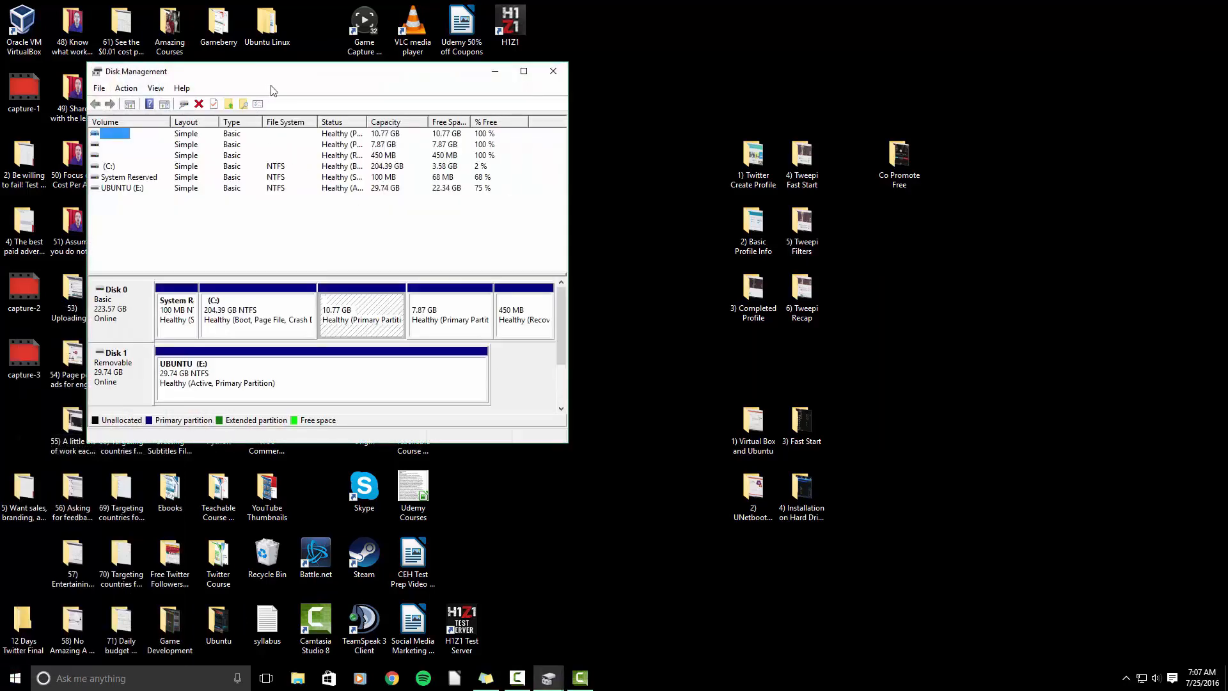
{"action": "left_click_drag", "start_coordinate": [329, 77], "coordinate": [601, 121]}
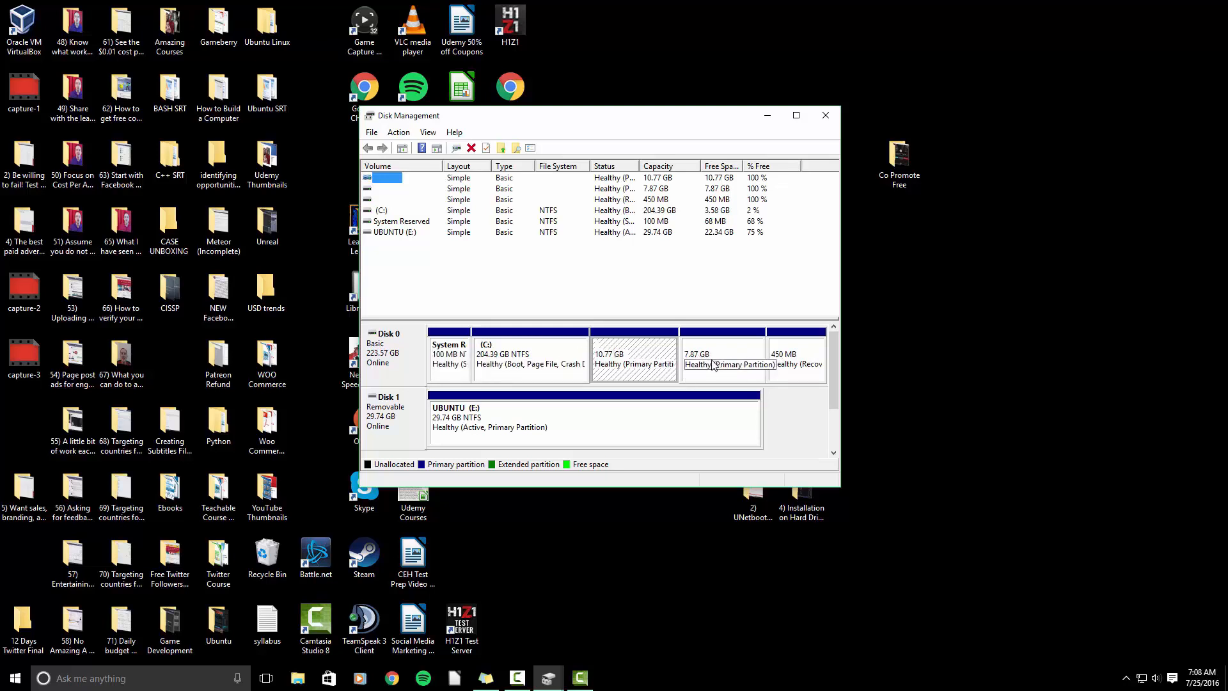
- Delete the 10.77 GB primary partition on Disk 0 and confirm the deletion
{"action": "right_click", "coordinate": [634, 354]}
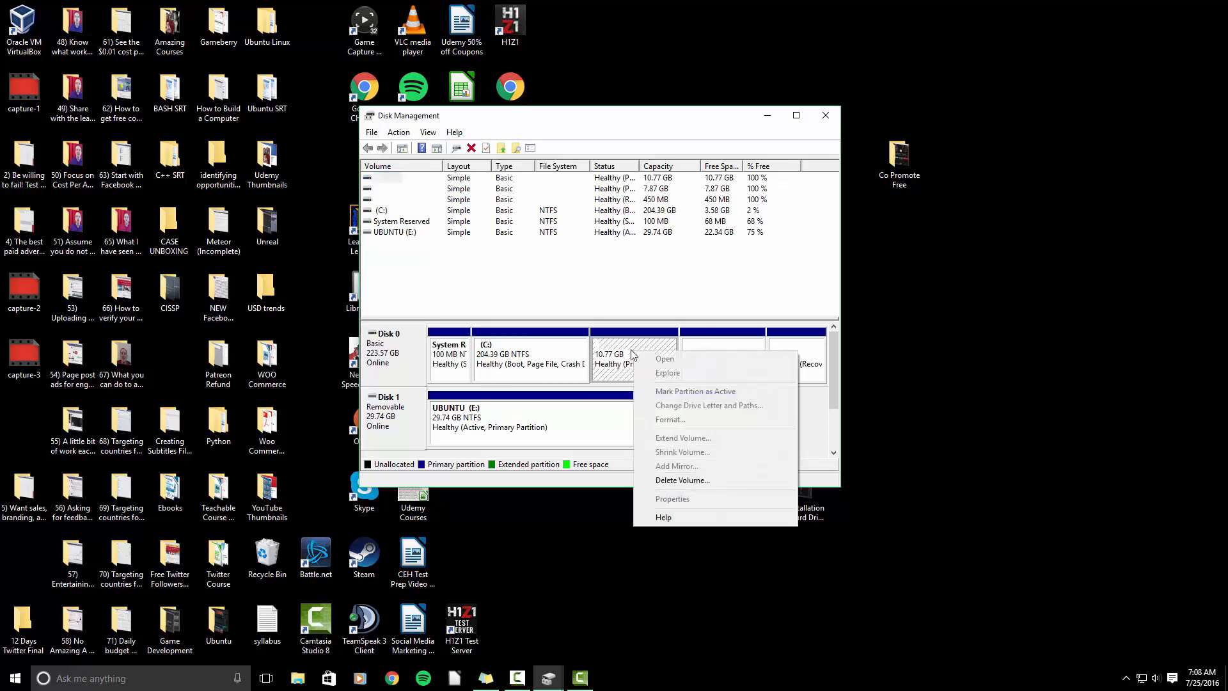
{"action": "left_click", "coordinate": [682, 480]}
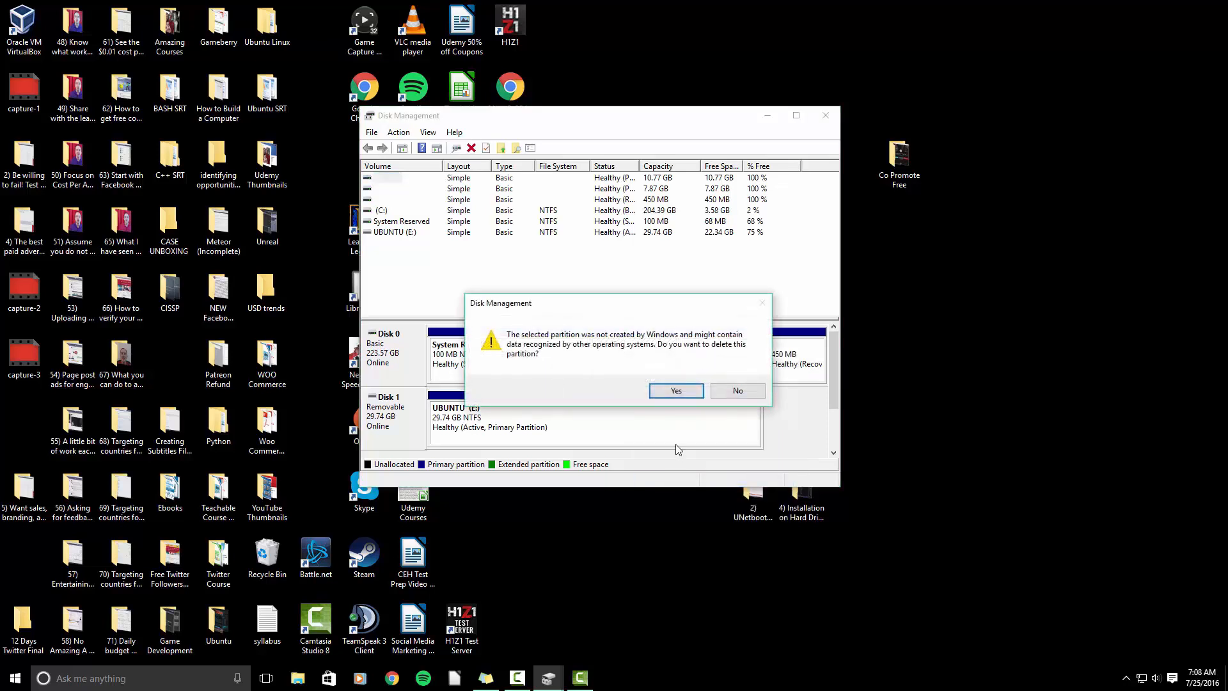
{"action": "left_click", "coordinate": [671, 391]}
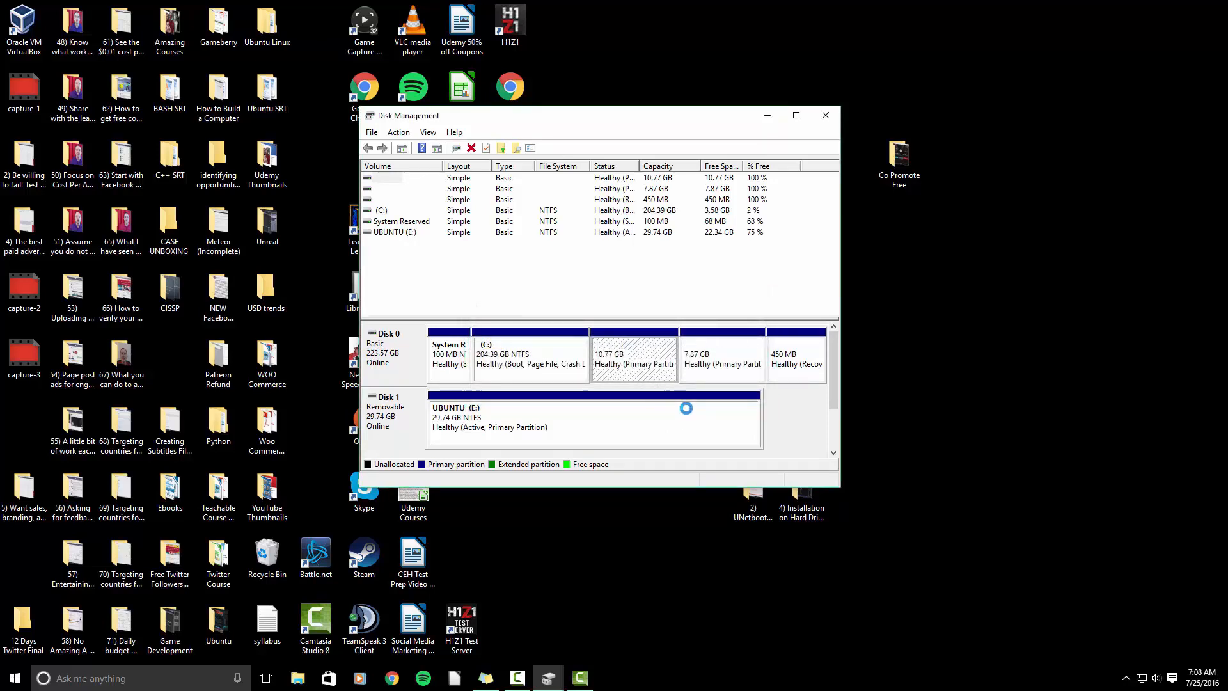
- Delete the 7.87 GB primary partition on Disk 0 and confirm the deletion
{"action": "right_click", "coordinate": [709, 344]}
{"action": "left_click", "coordinate": [751, 473]}
{"action": "left_click", "coordinate": [691, 392]}
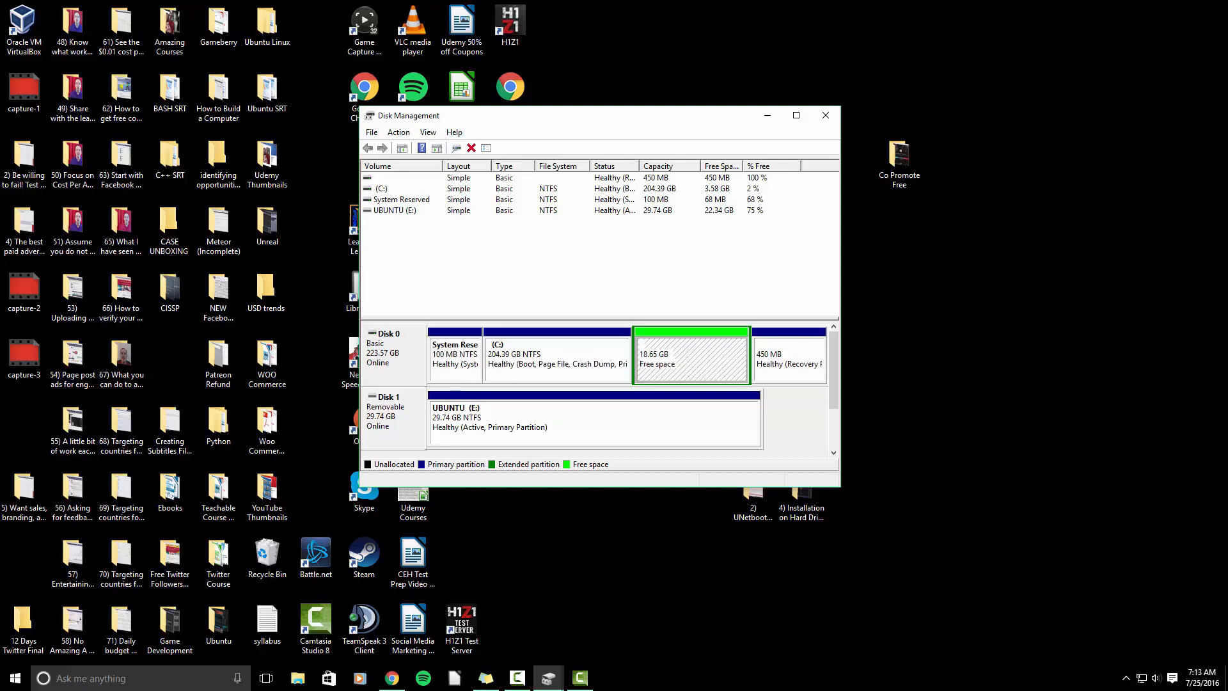
- Delete the 18.65 GB extended partition of free space on Disk 0 and confirm the deletion
{"action": "right_click", "coordinate": [694, 350]}
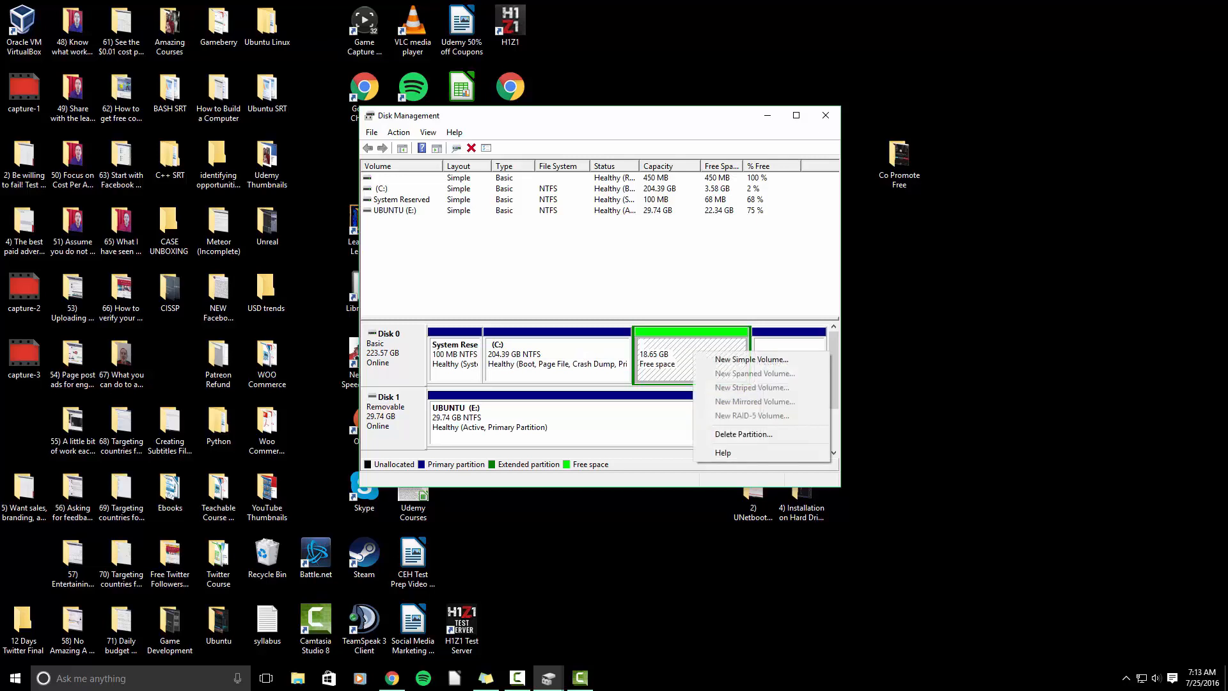
{"action": "left_click", "coordinate": [723, 434]}
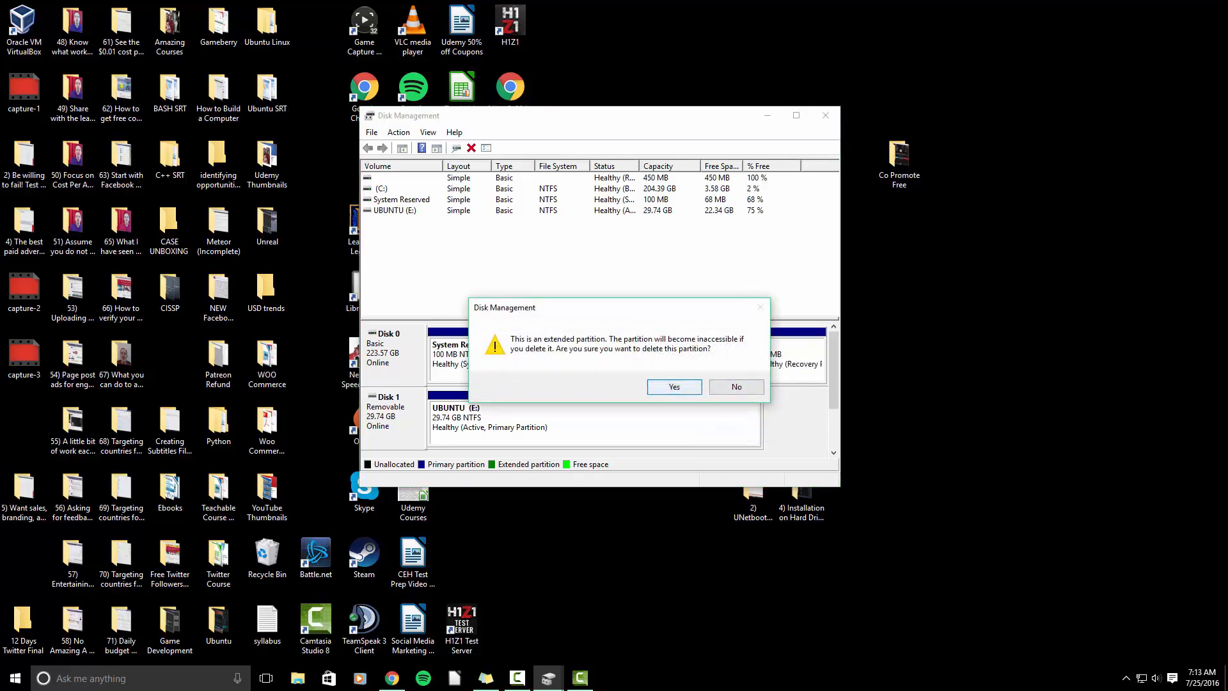
{"action": "key", "text": "Return"}
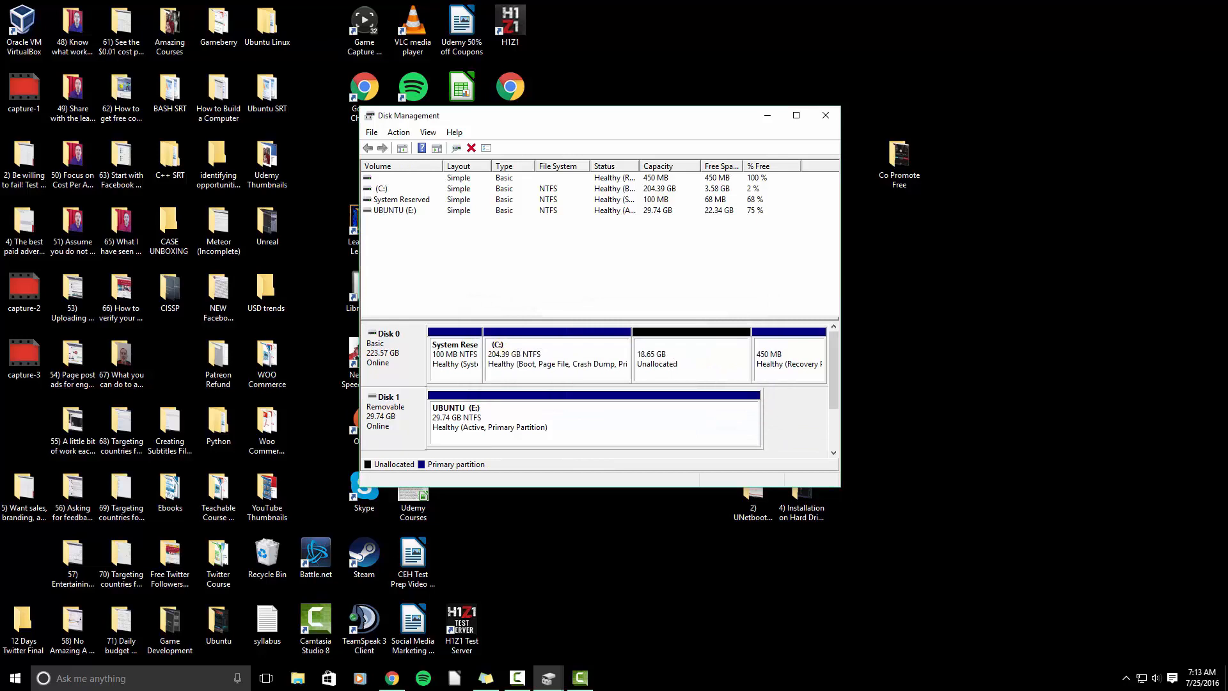
- Extend the C: volume on Disk 0 with all 19092 MB of the available unallocated space
{"action": "right_click", "coordinate": [564, 351]}
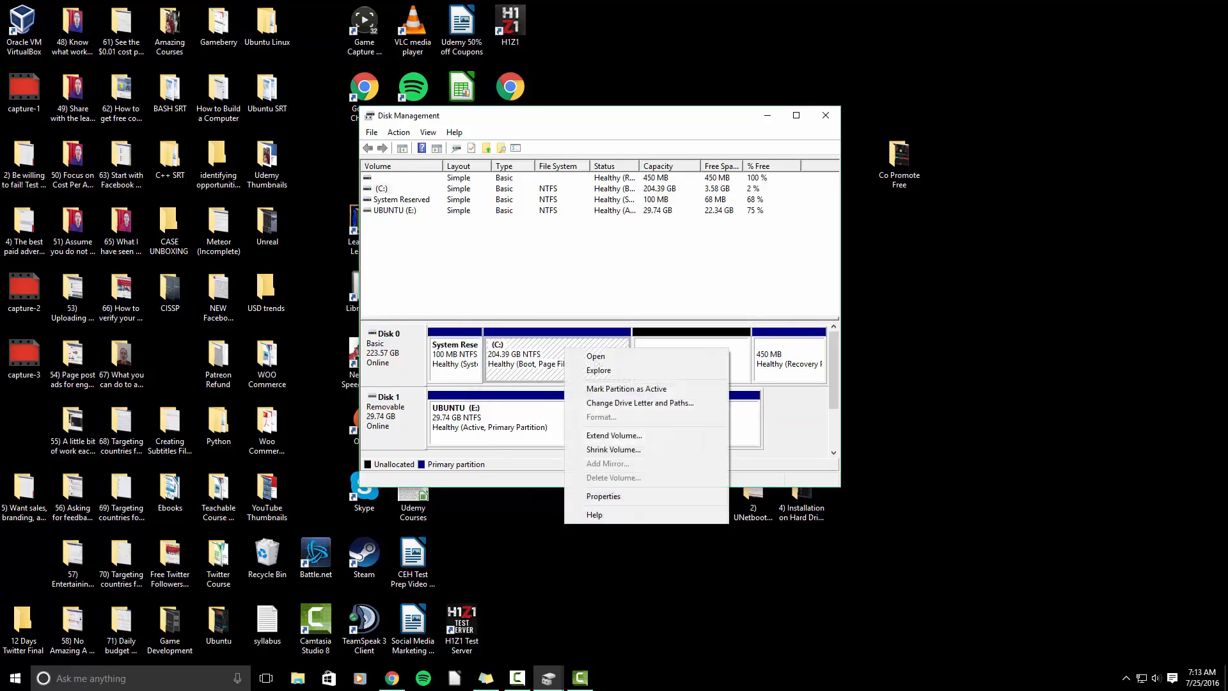
{"action": "left_click", "coordinate": [614, 435]}
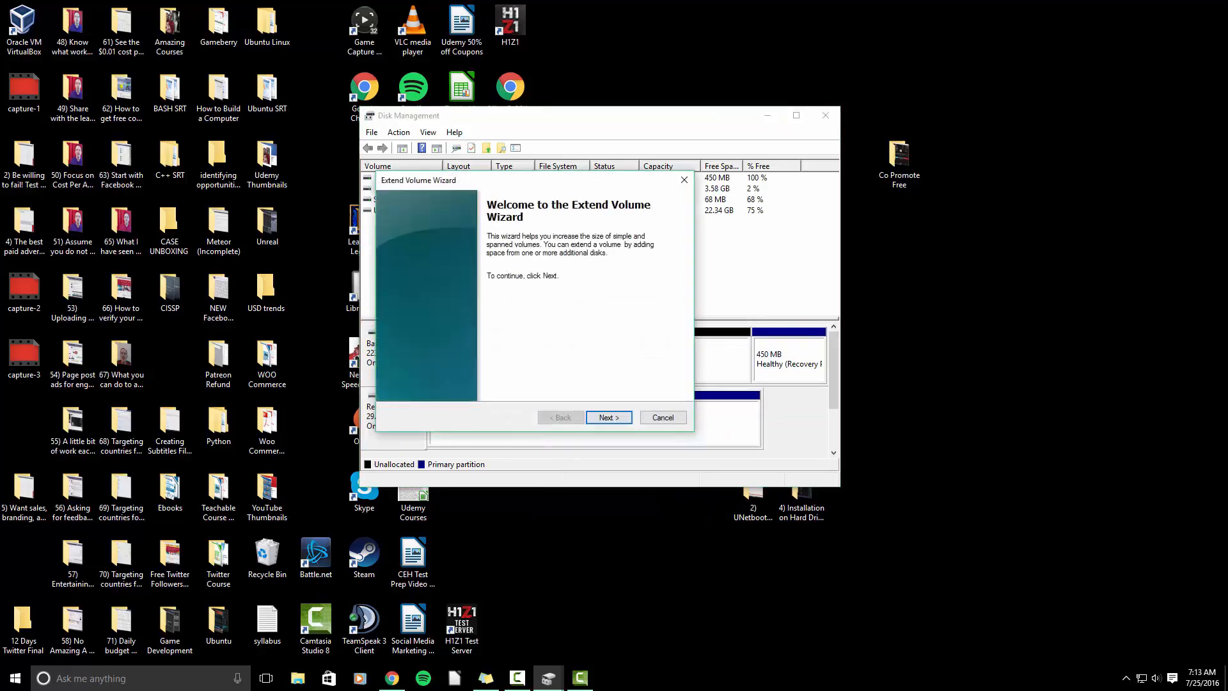
{"action": "left_click", "coordinate": [609, 418]}
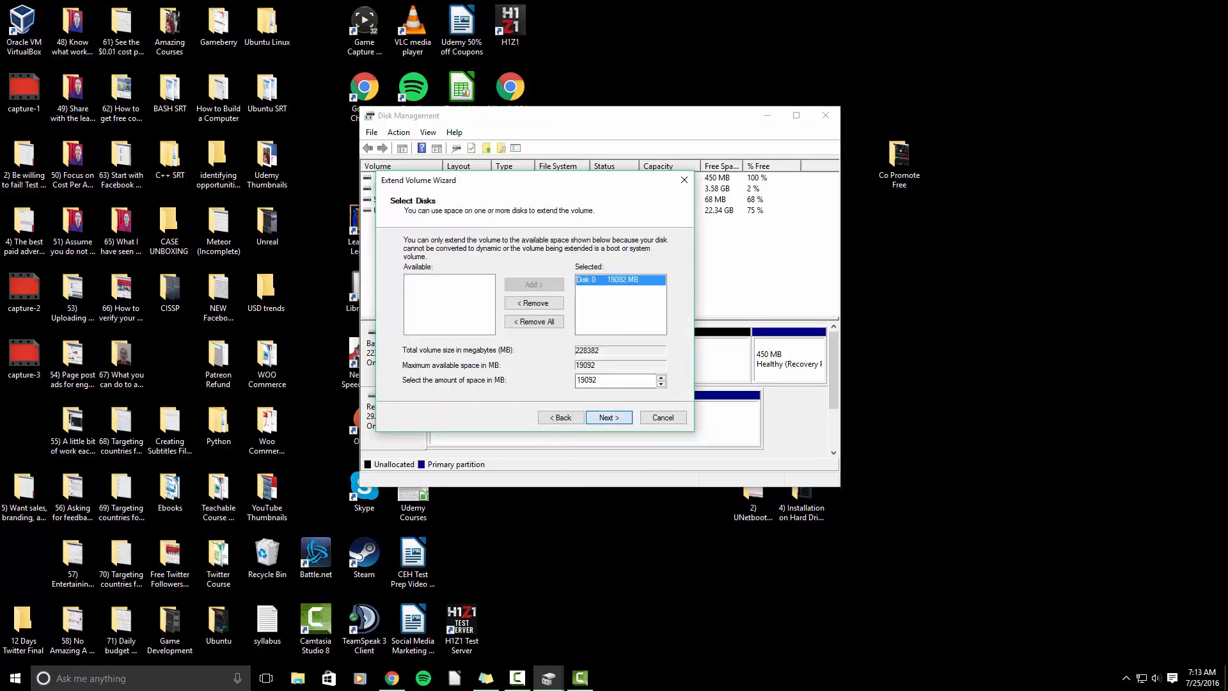
{"action": "left_click", "coordinate": [609, 418]}
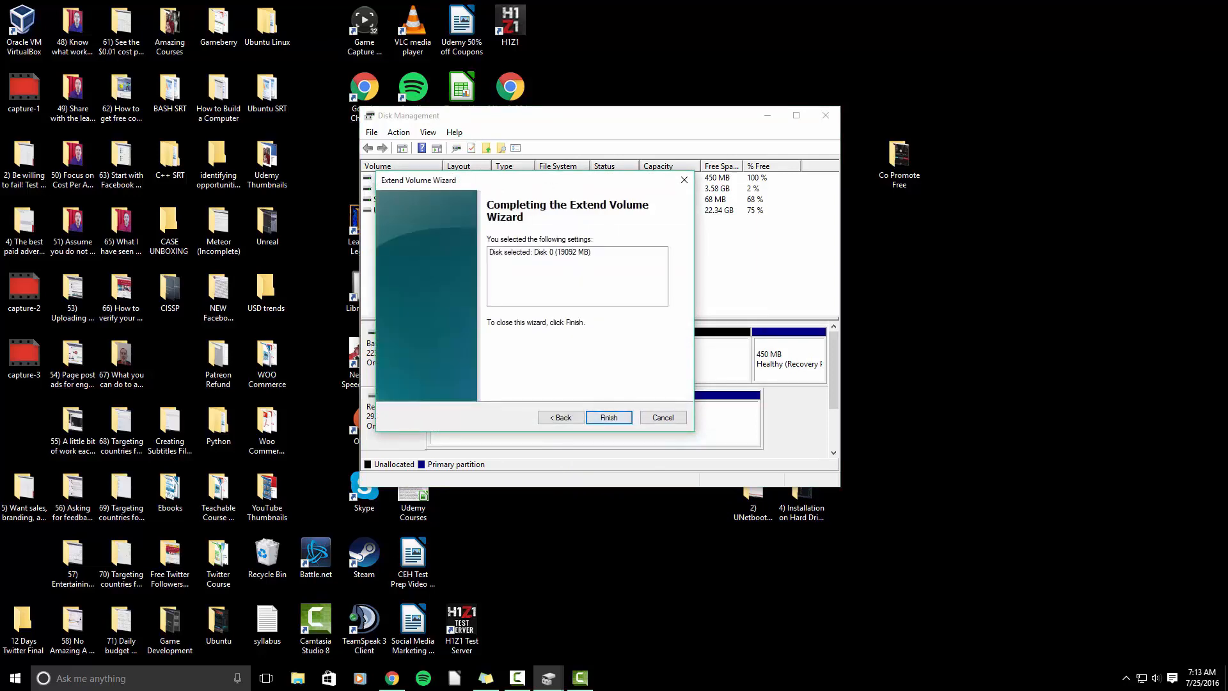
{"action": "left_click", "coordinate": [609, 417]}
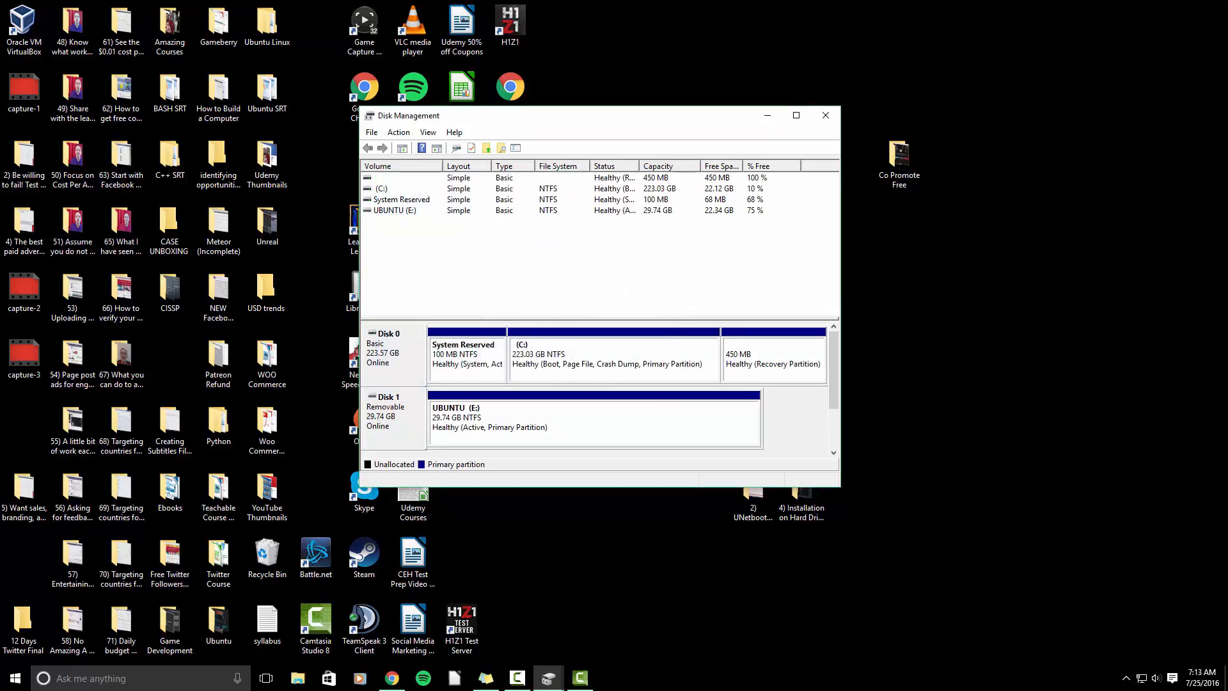
{"action": "left_click", "coordinate": [946, 384]}
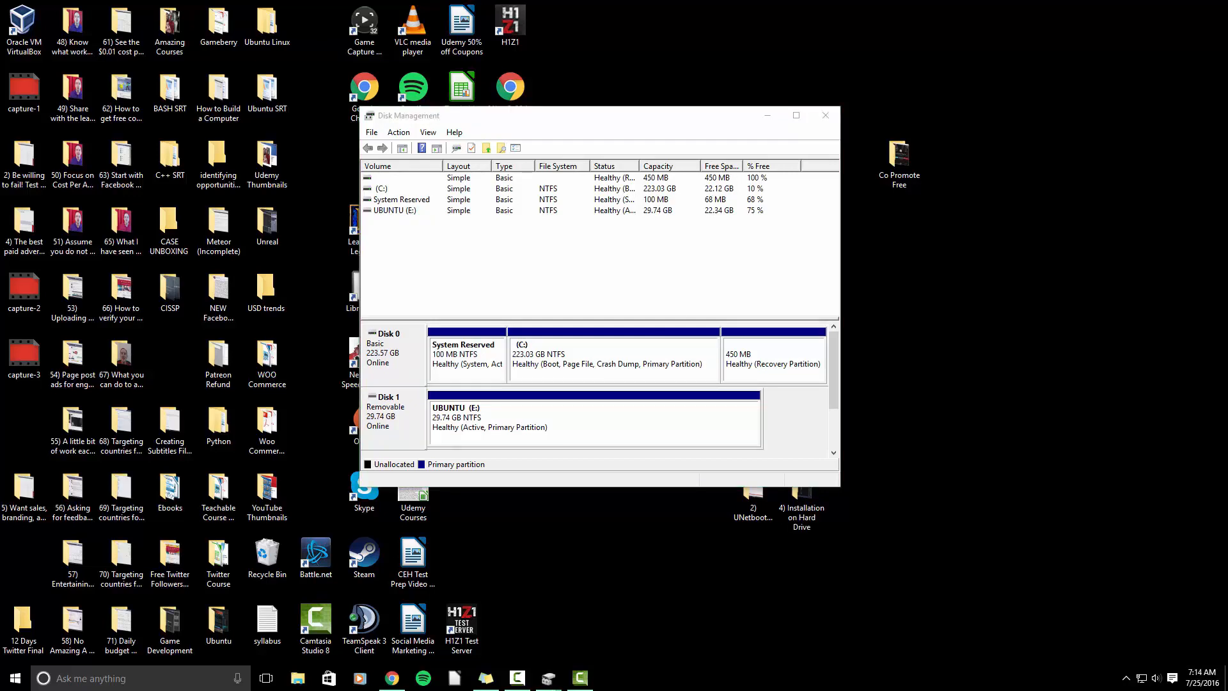